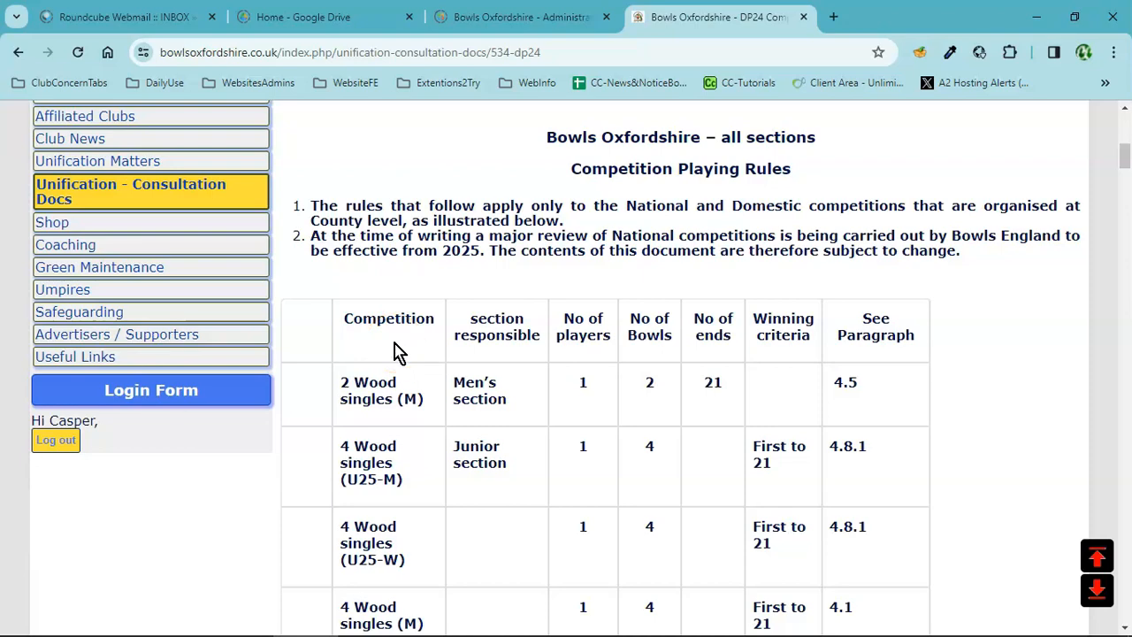
- Compare the competition table in the DP24 web article with the coloured table in the Word document DP24 Competitions published v3.doc
scroll(1023, 397, "down", 2)
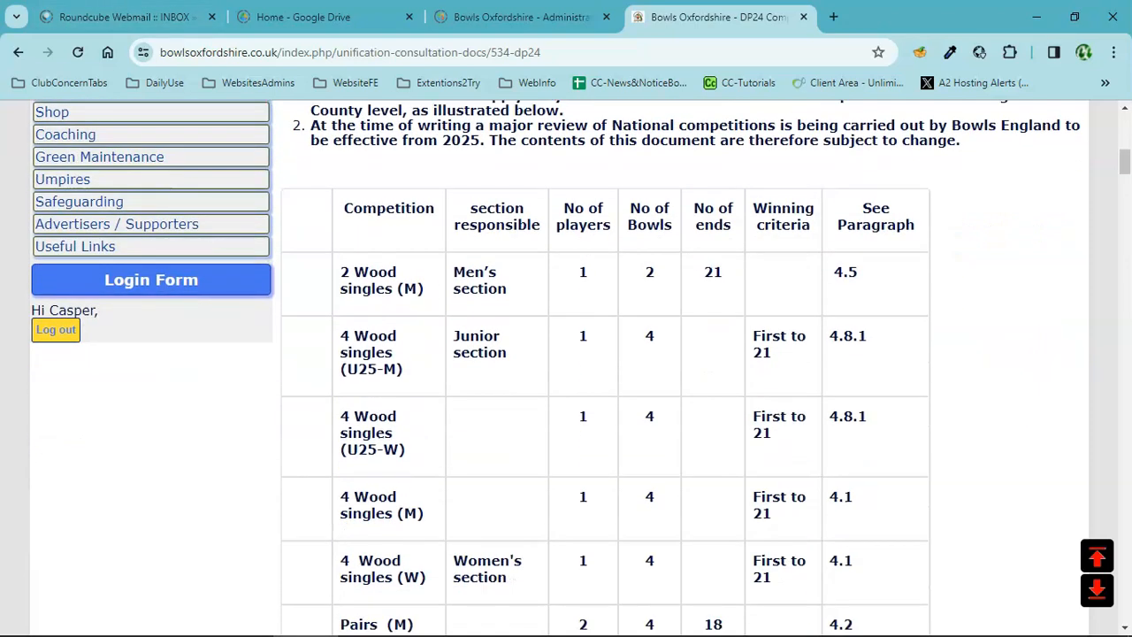
left_click_drag(0, 230, 566, 60)
scroll(889, 442, "down", 2)
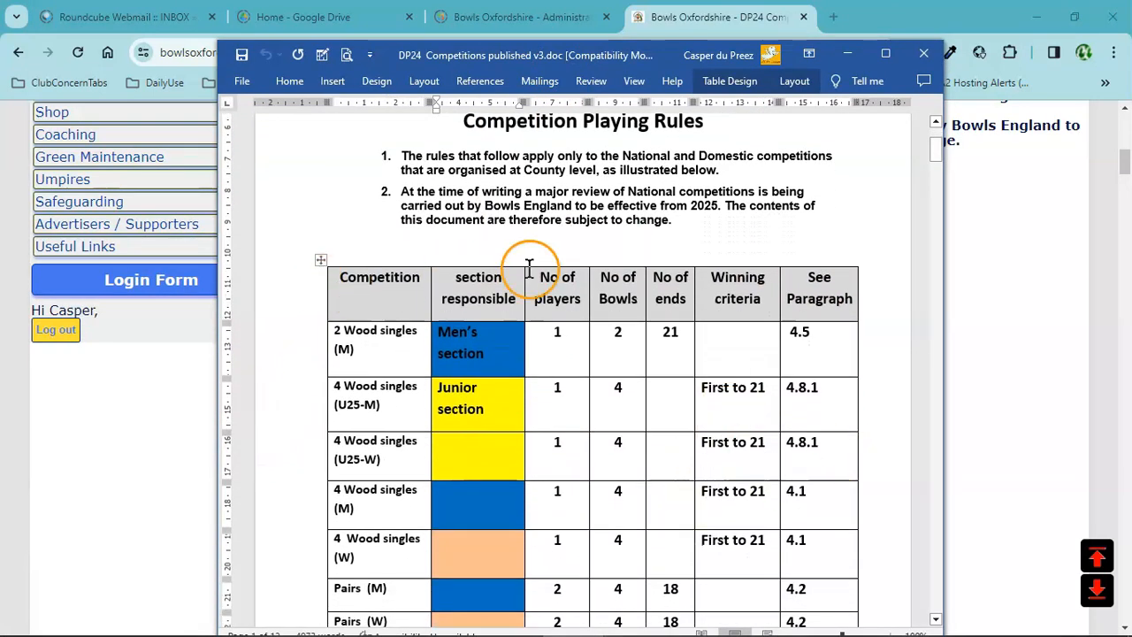
scroll(884, 354, "down", 3)
scroll(884, 387, "down", 1)
mouse_move(937, 172)
left_mouse_down()
mouse_move(953, 228)
mouse_move(940, 164)
left_mouse_up()
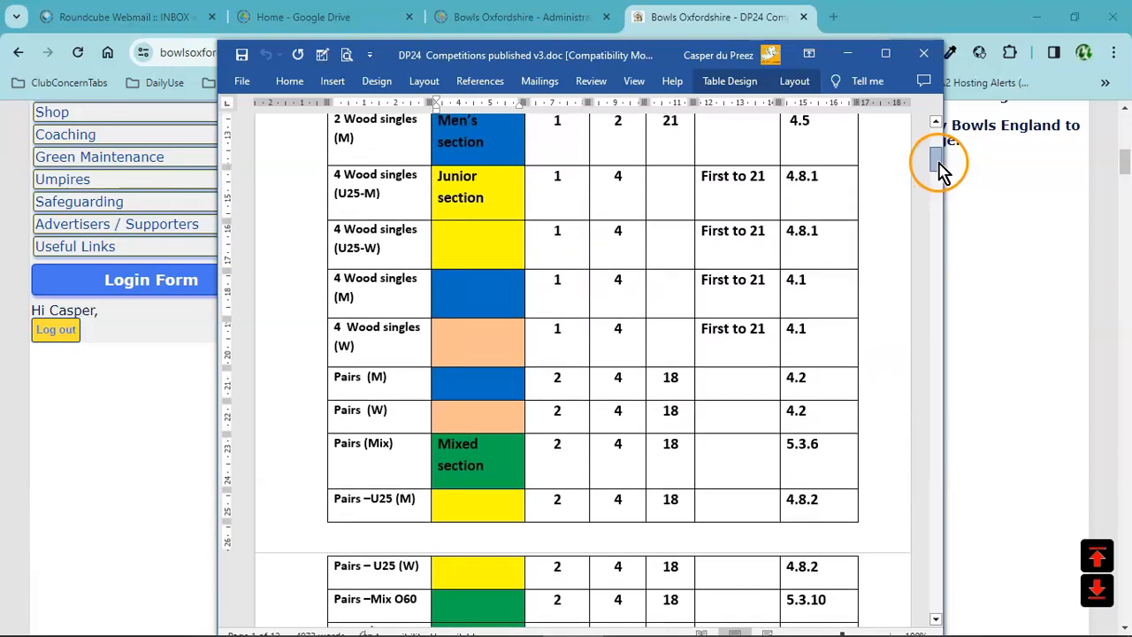
- Switch back to the browser and open the DP24 Competition rules - All sections article for editing
key("alt+Tab")
scroll(1023, 289, "up", 4)
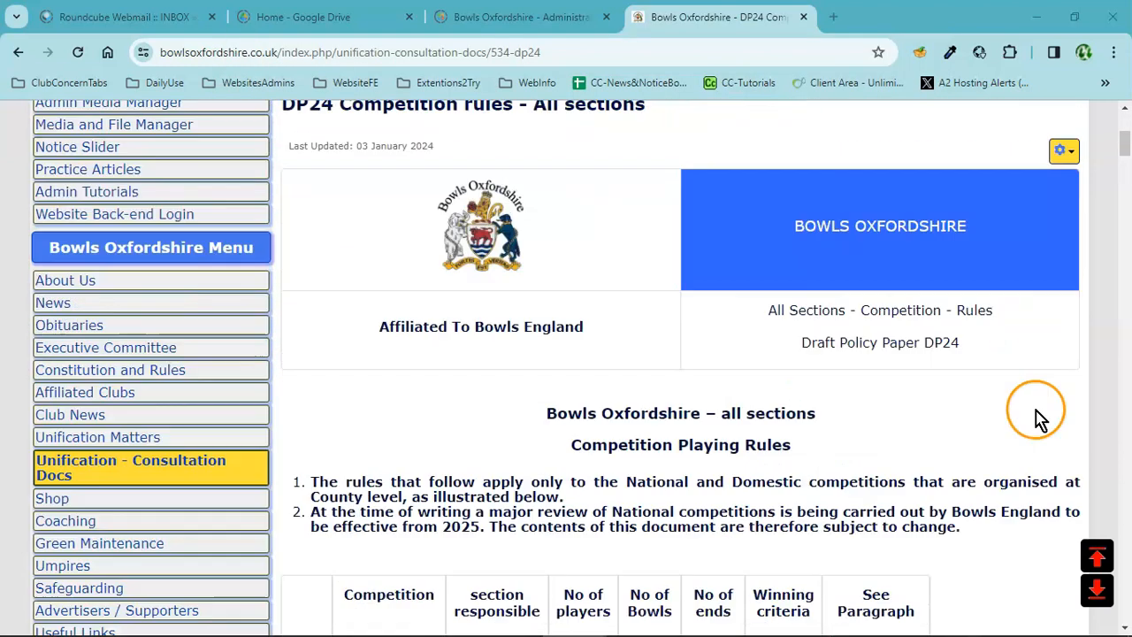
left_click(1063, 150)
left_click(990, 181)
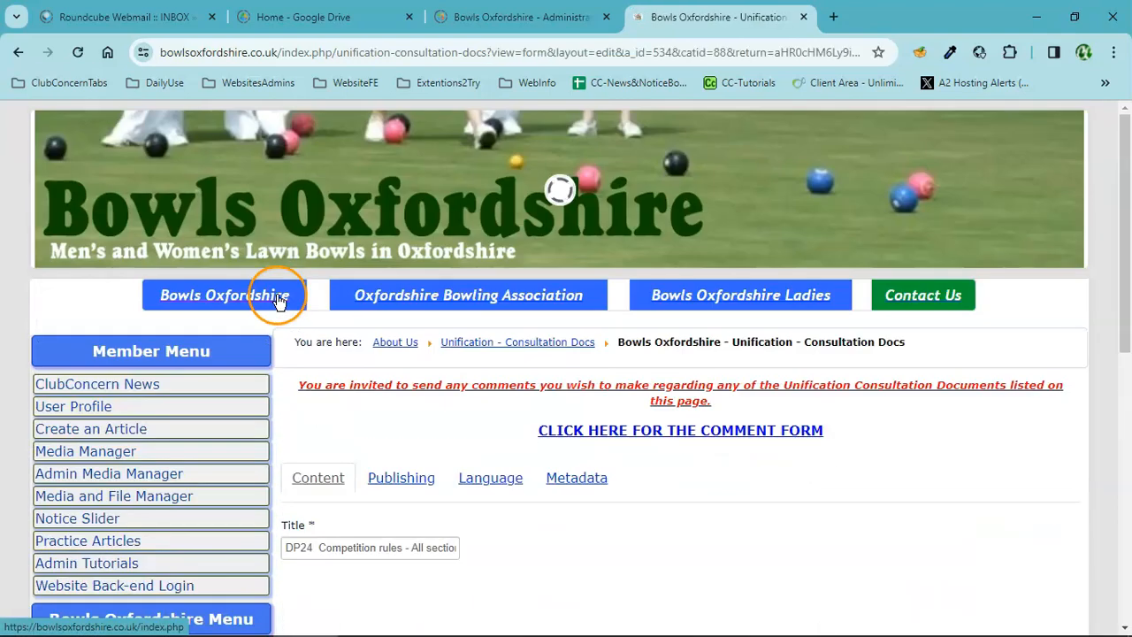
scroll(1096, 398, "down", 4)
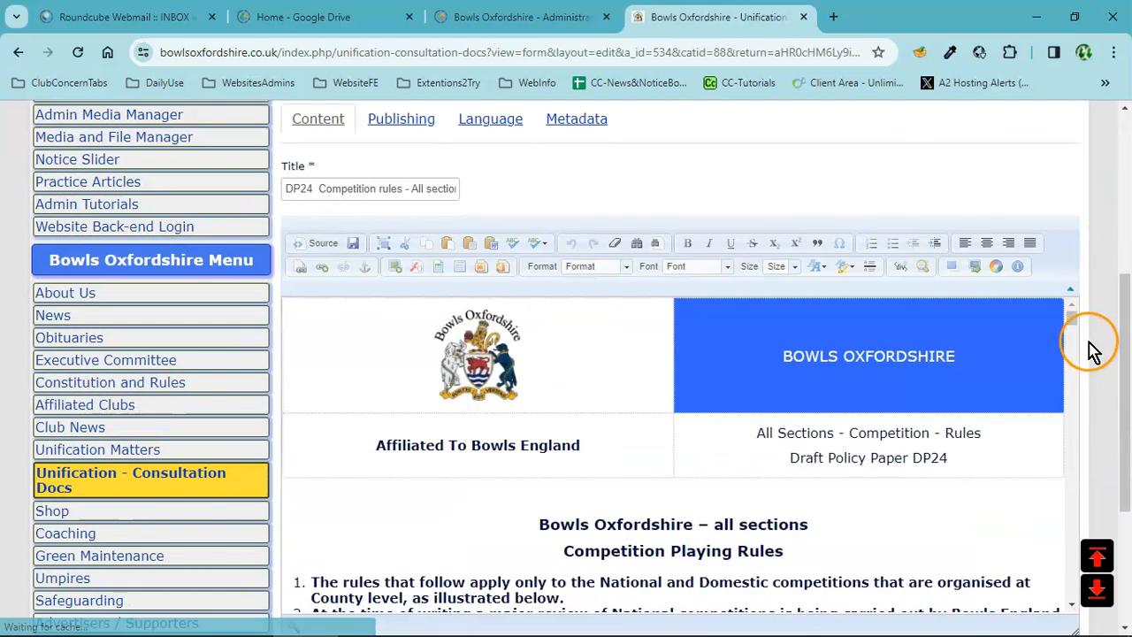
scroll(1092, 350, "down", 2)
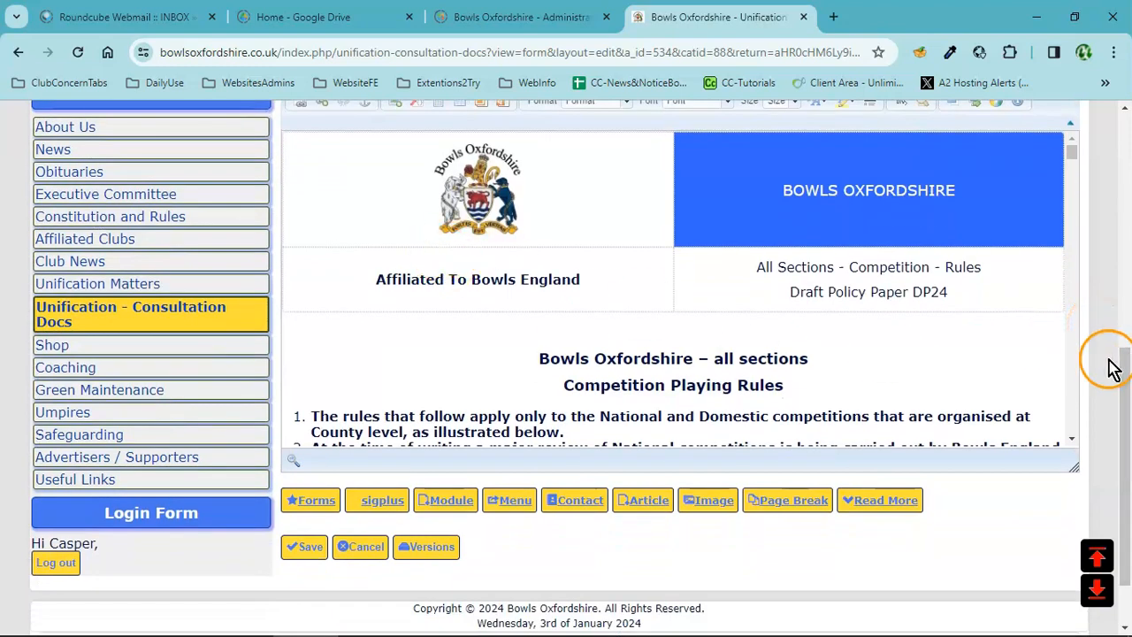
- Examine the competition table in the article editor, checking its first column down through the rows
scroll(1107, 363, "up", 1)
scroll(361, 345, "down", 3)
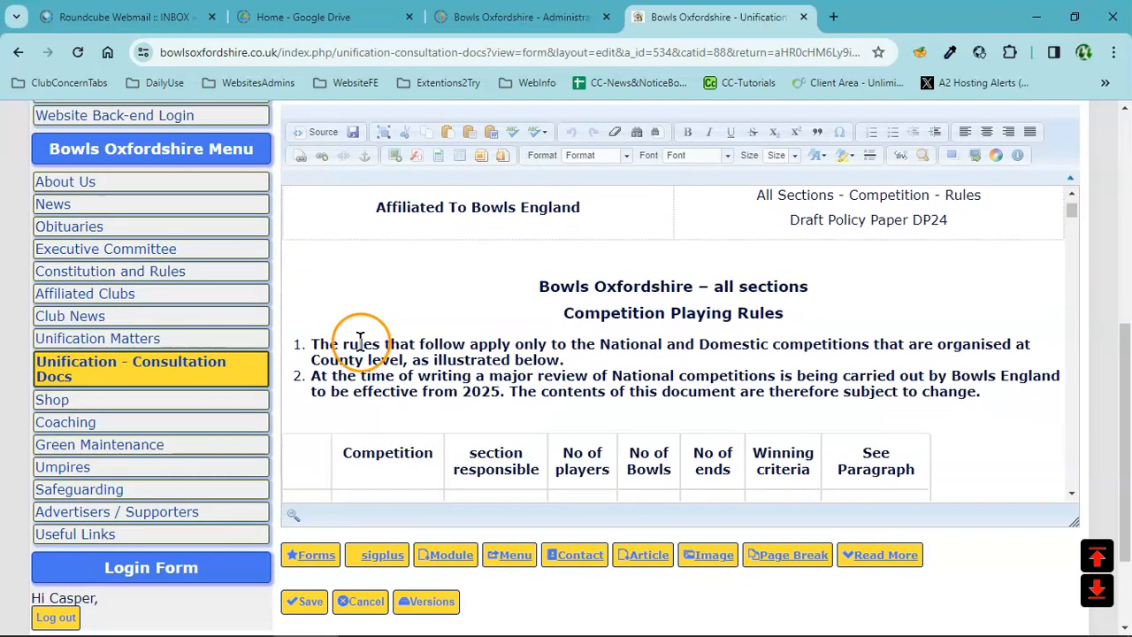
scroll(353, 336, "down", 1)
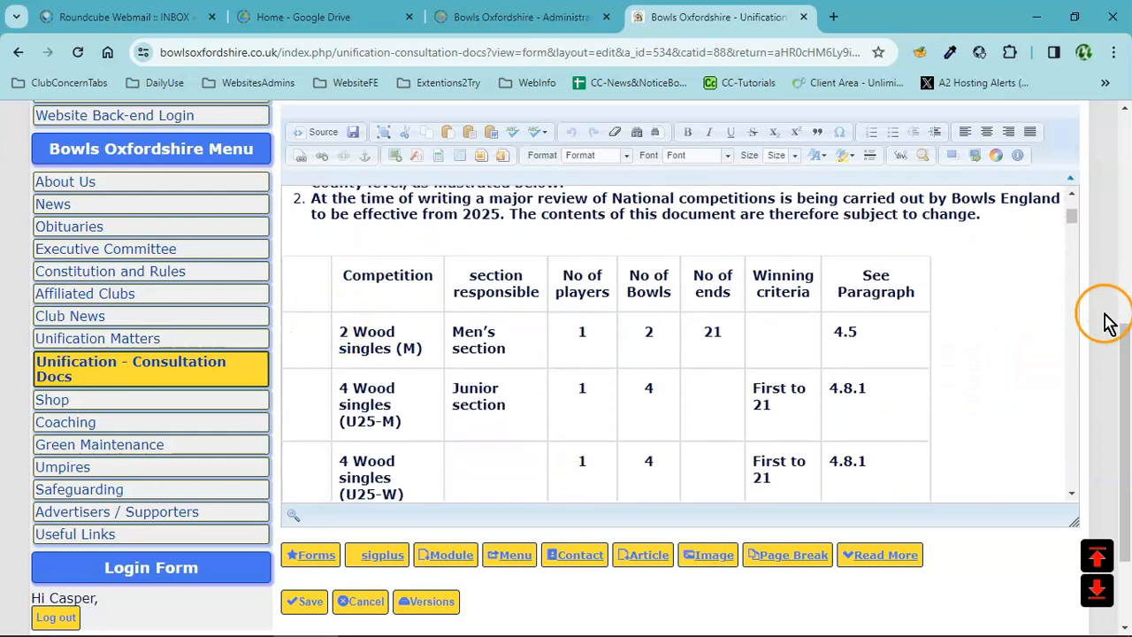
scroll(1109, 325, "up", 1)
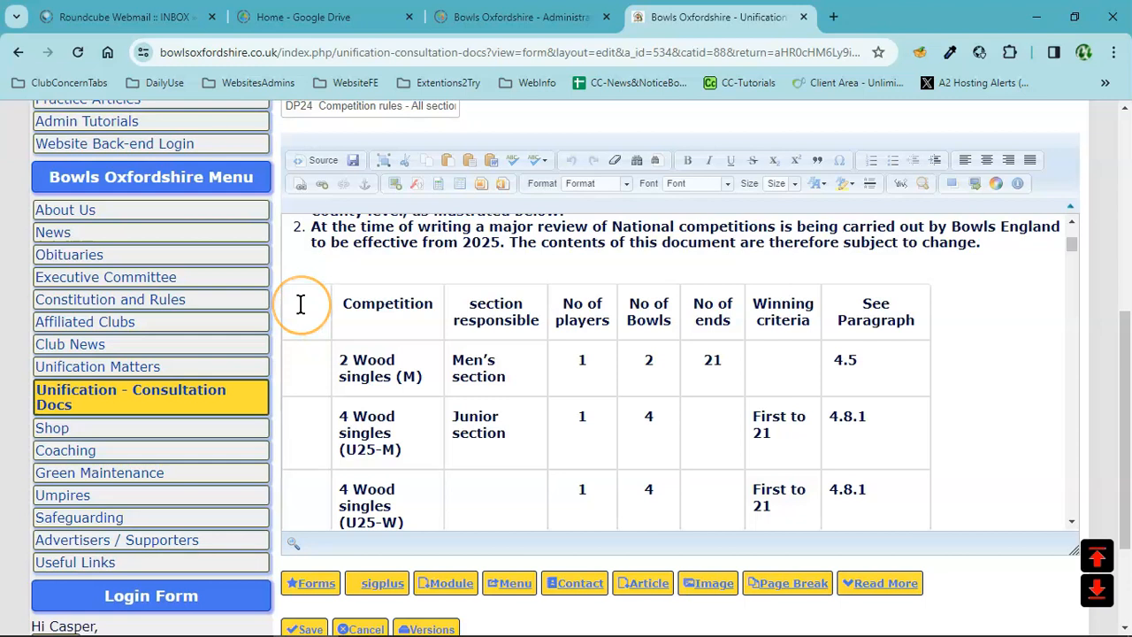
scroll(320, 333, "down", 5)
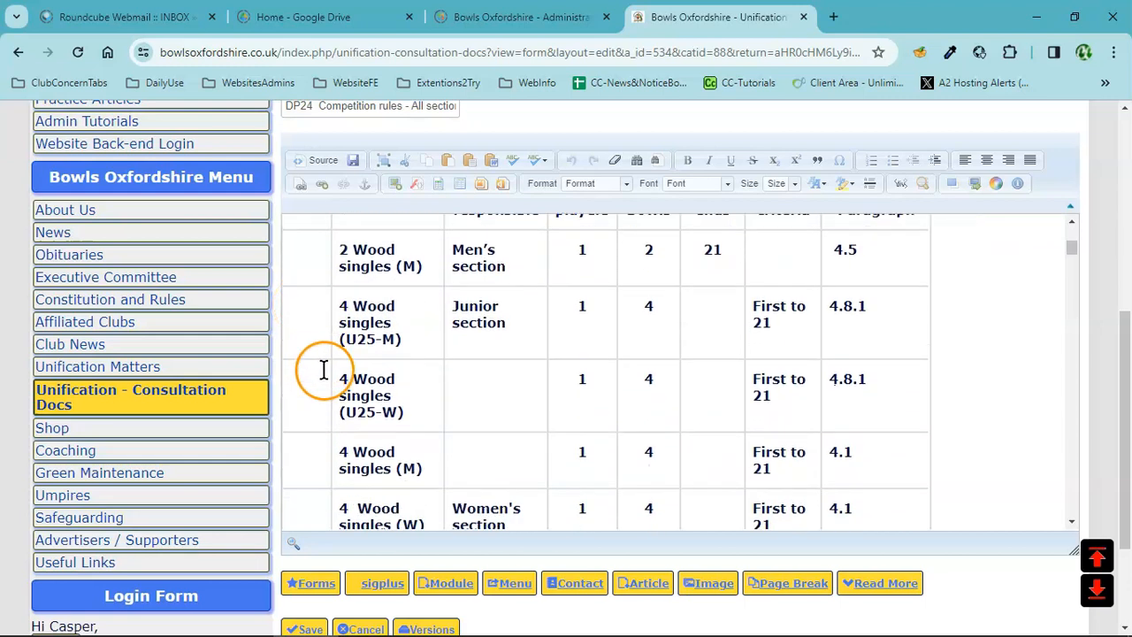
scroll(305, 408, "down", 7)
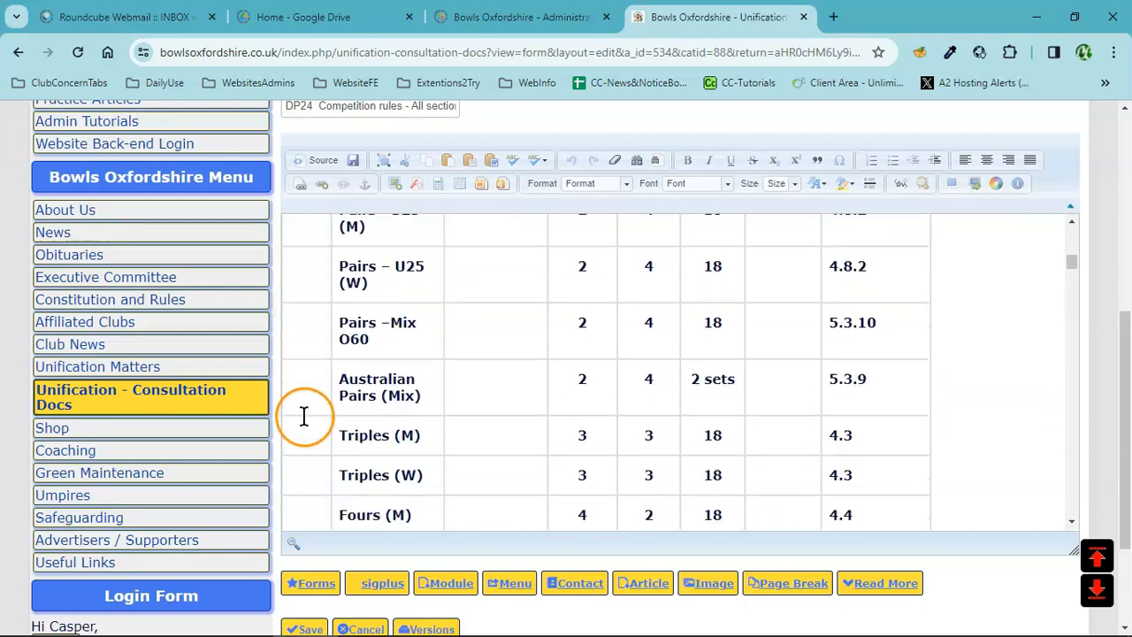
scroll(309, 407, "down", 2)
scroll(313, 408, "up", 8)
scroll(316, 408, "up", 6)
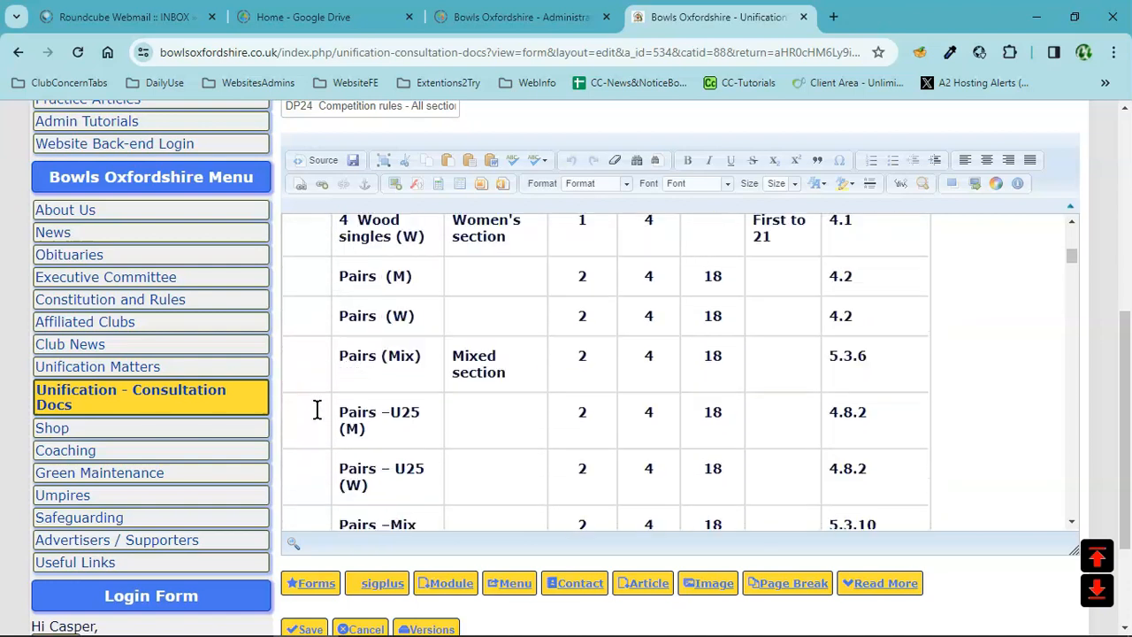
scroll(317, 409, "up", 4)
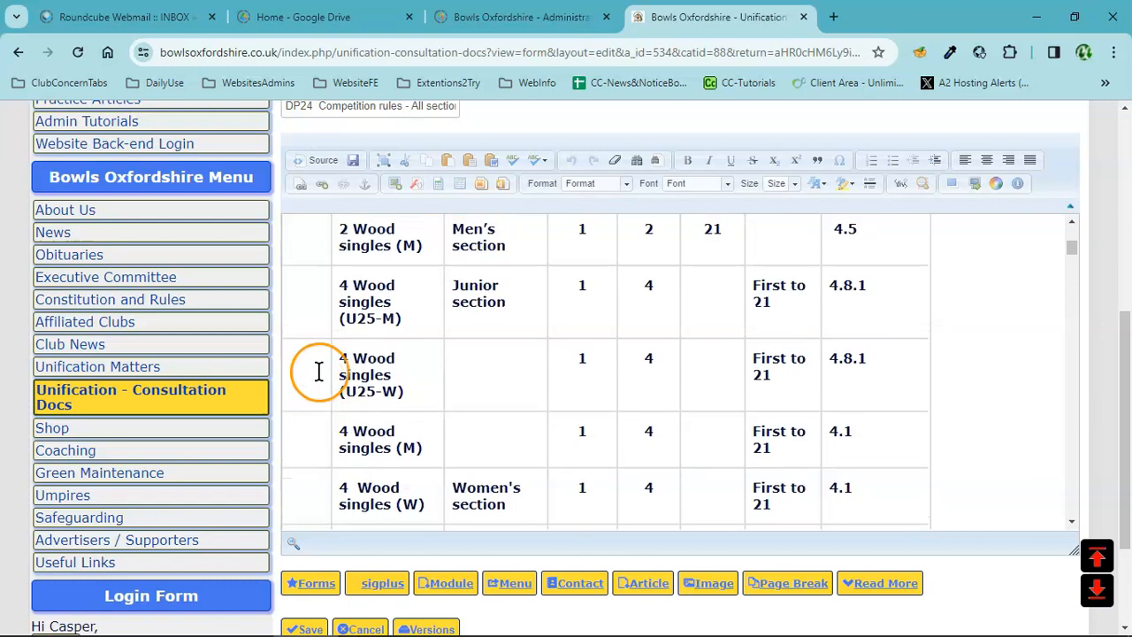
- Delete the empty column before the Competition column in the competition table
left_click(298, 305)
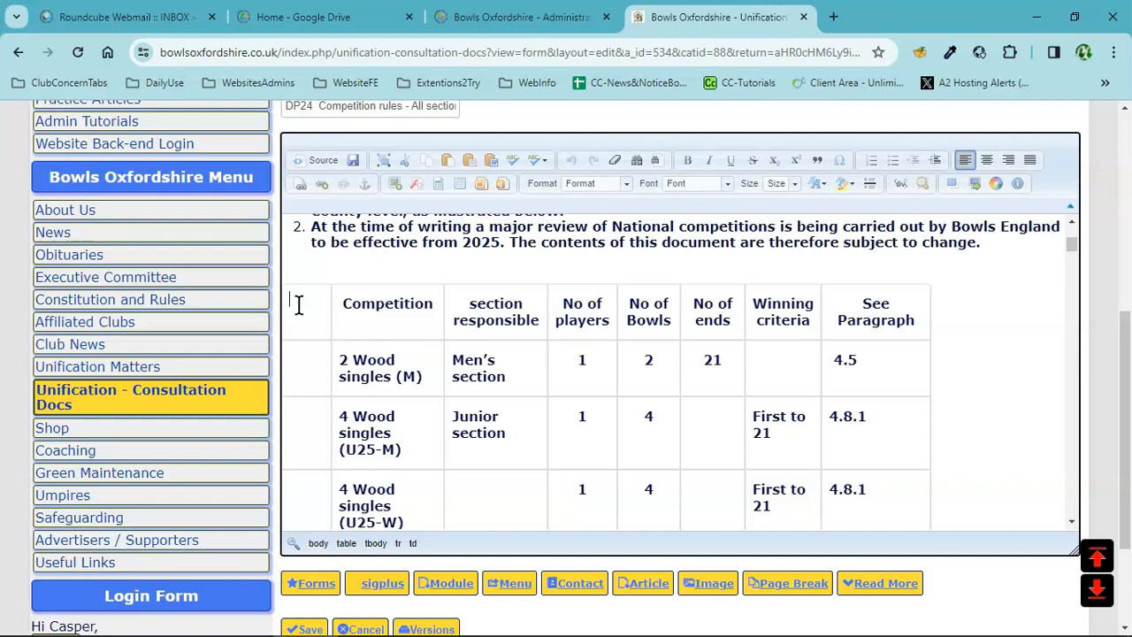
right_click(310, 303)
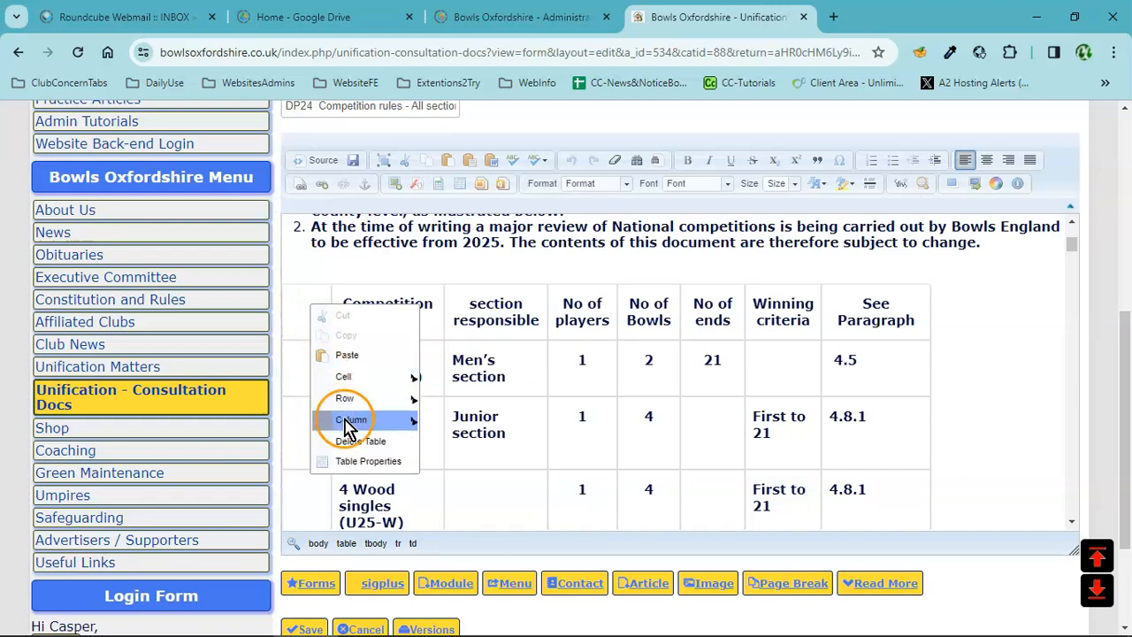
mouse_move(365, 426)
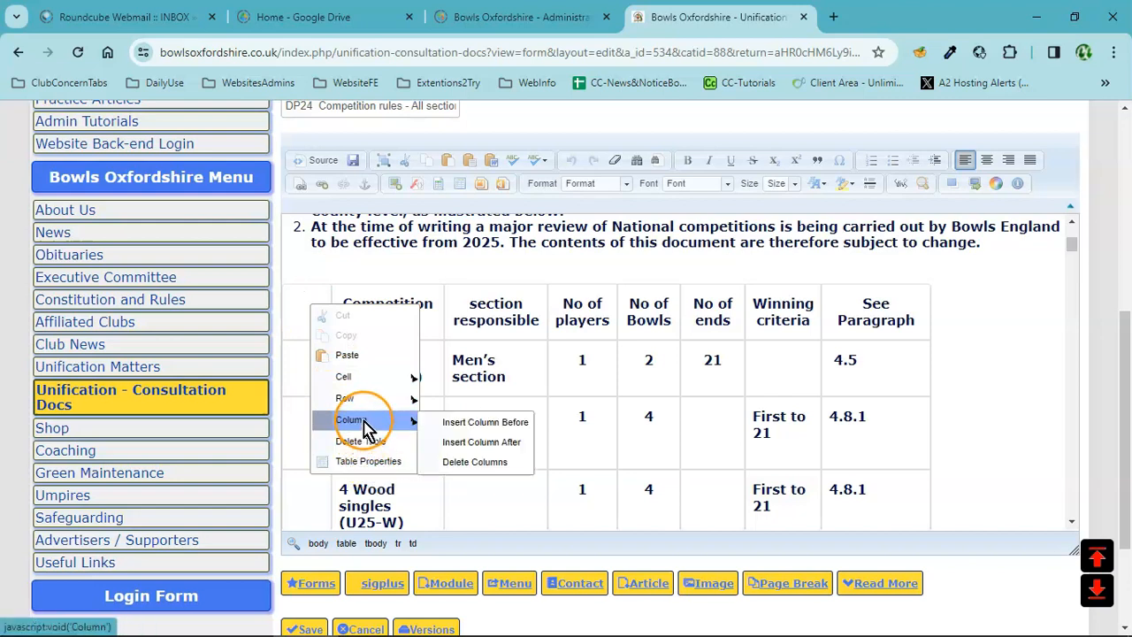
left_click(492, 469)
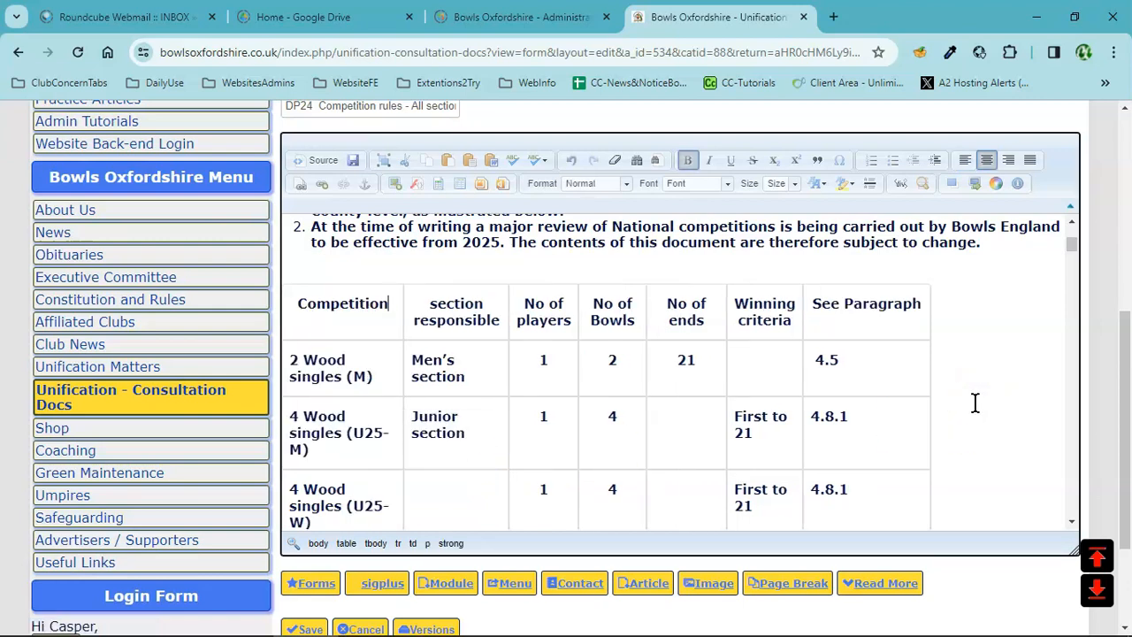
- Set the competition table's width to 100 percent in its table properties
mouse_move(1070, 244)
left_mouse_down()
mouse_move(1079, 316)
mouse_move(1078, 255)
left_mouse_up()
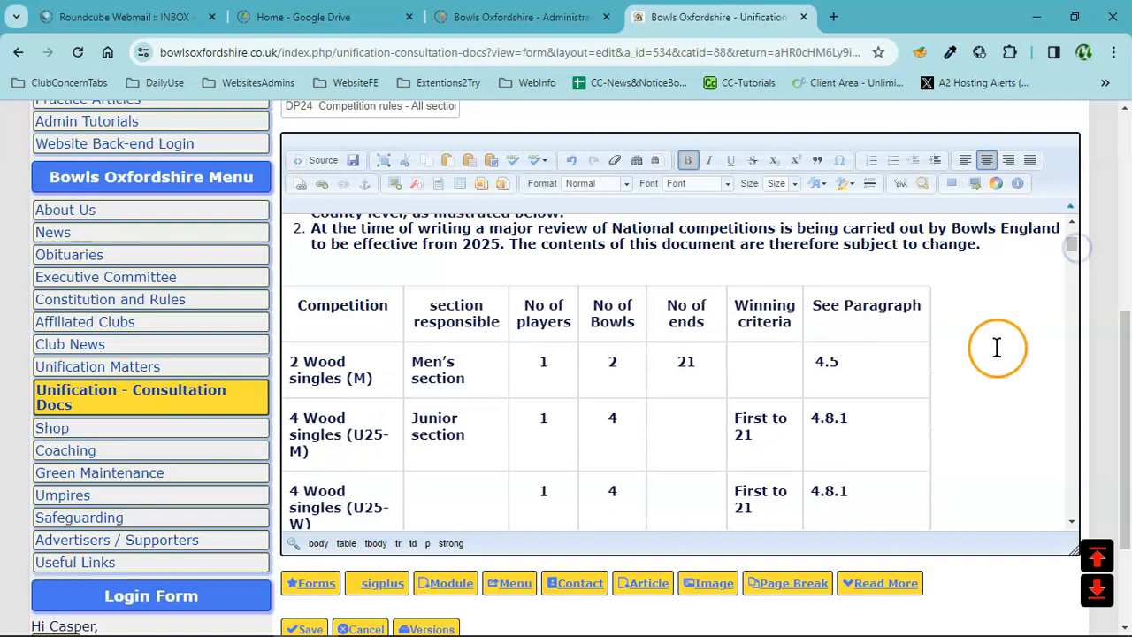
scroll(986, 351, "down", 1)
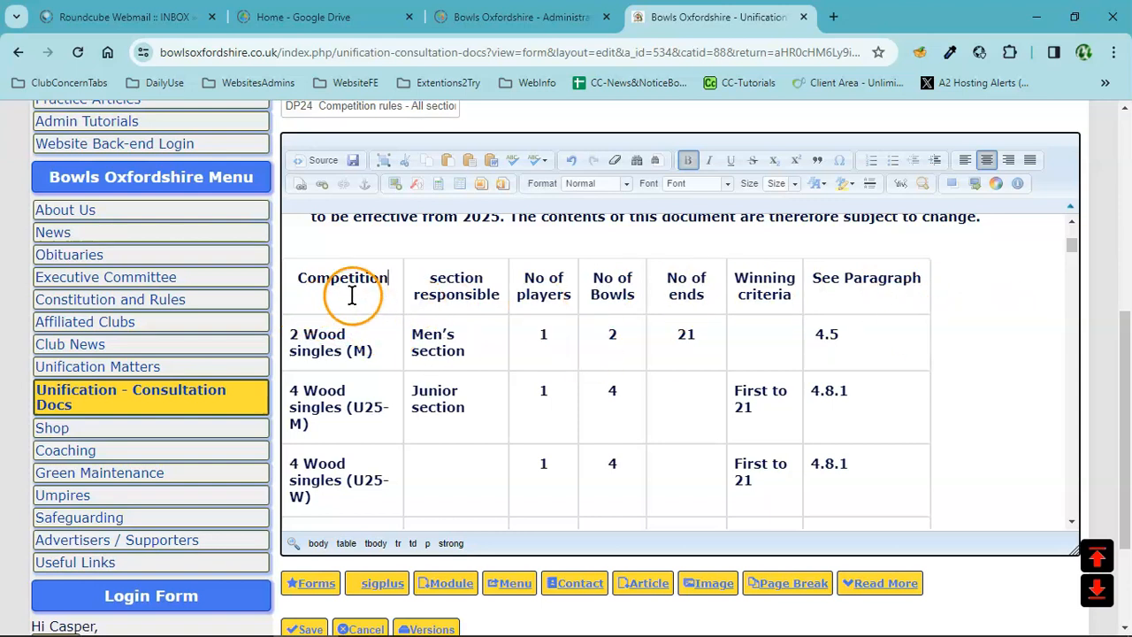
left_click(318, 295)
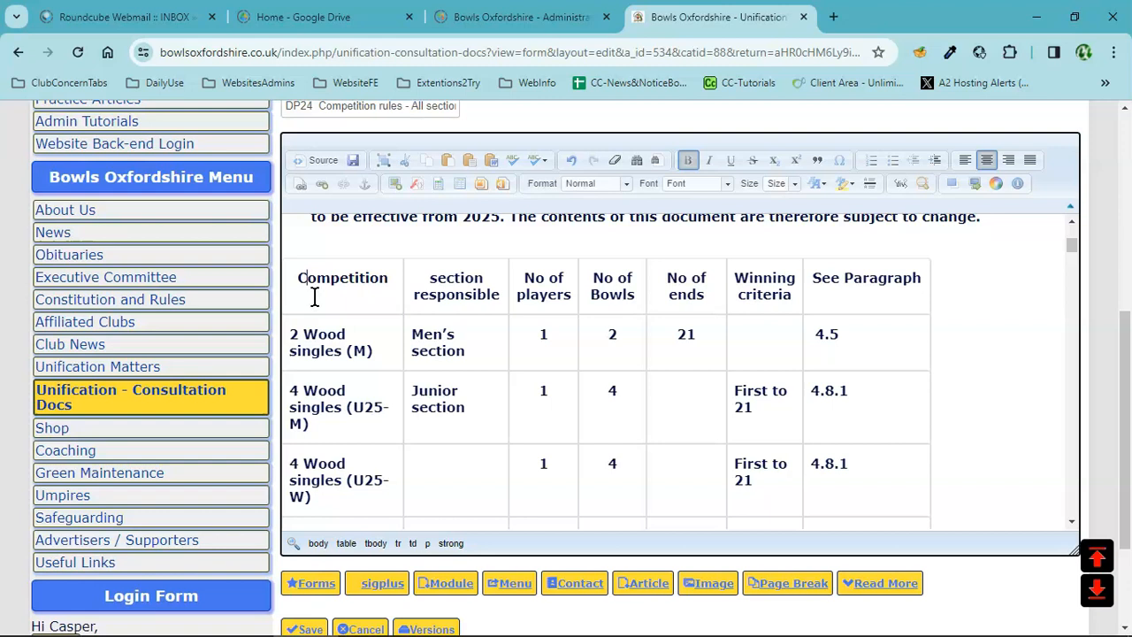
right_click(316, 301)
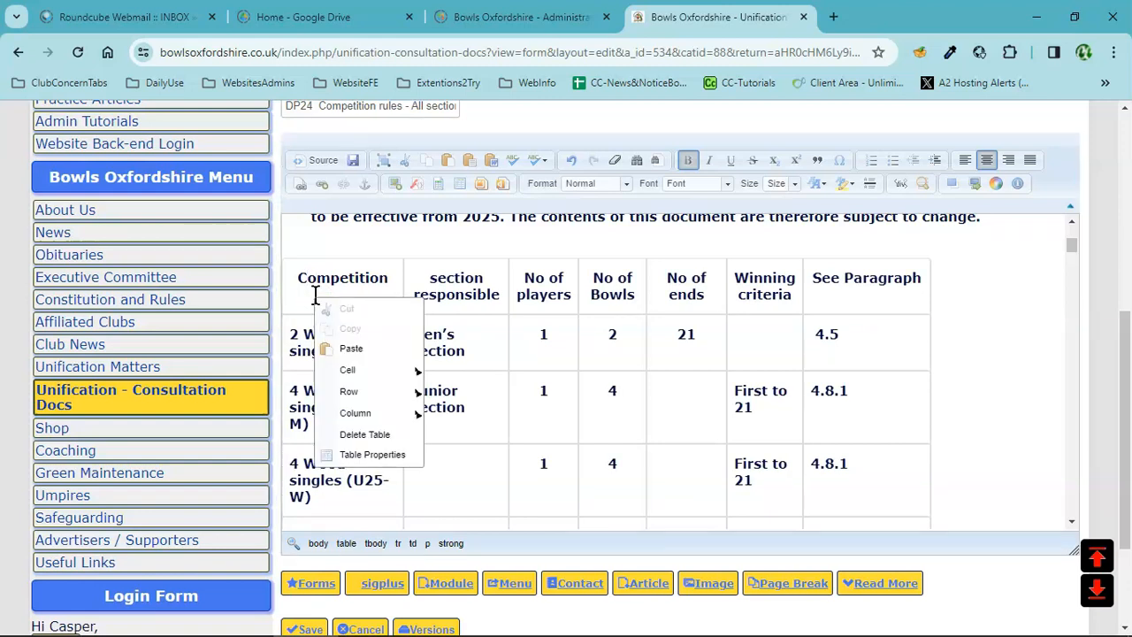
left_click(381, 459)
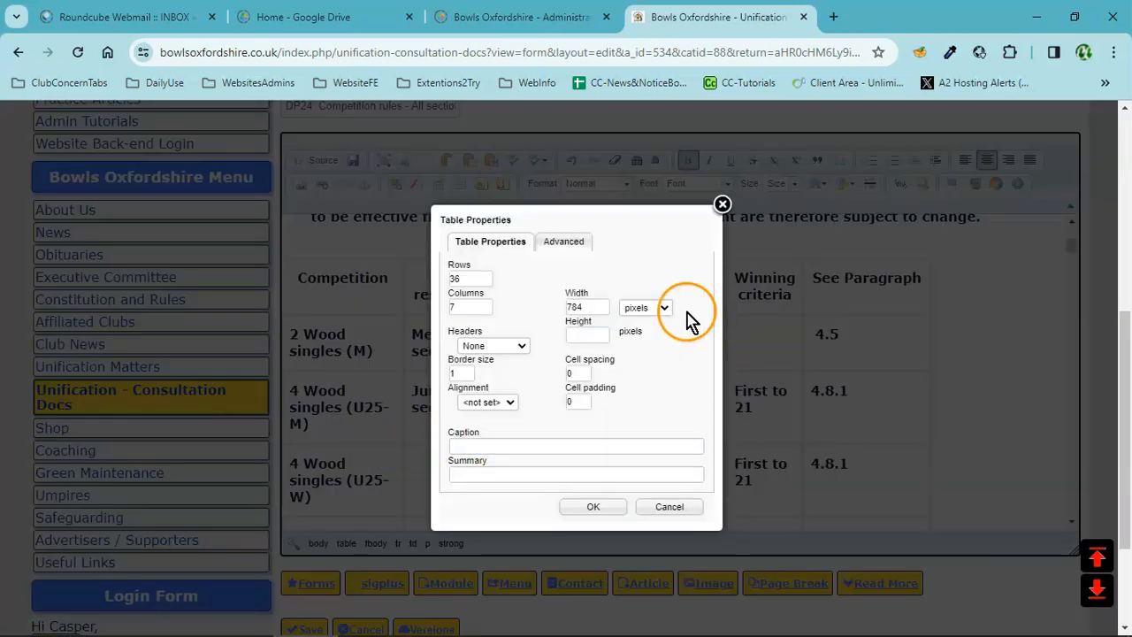
double_click(586, 298)
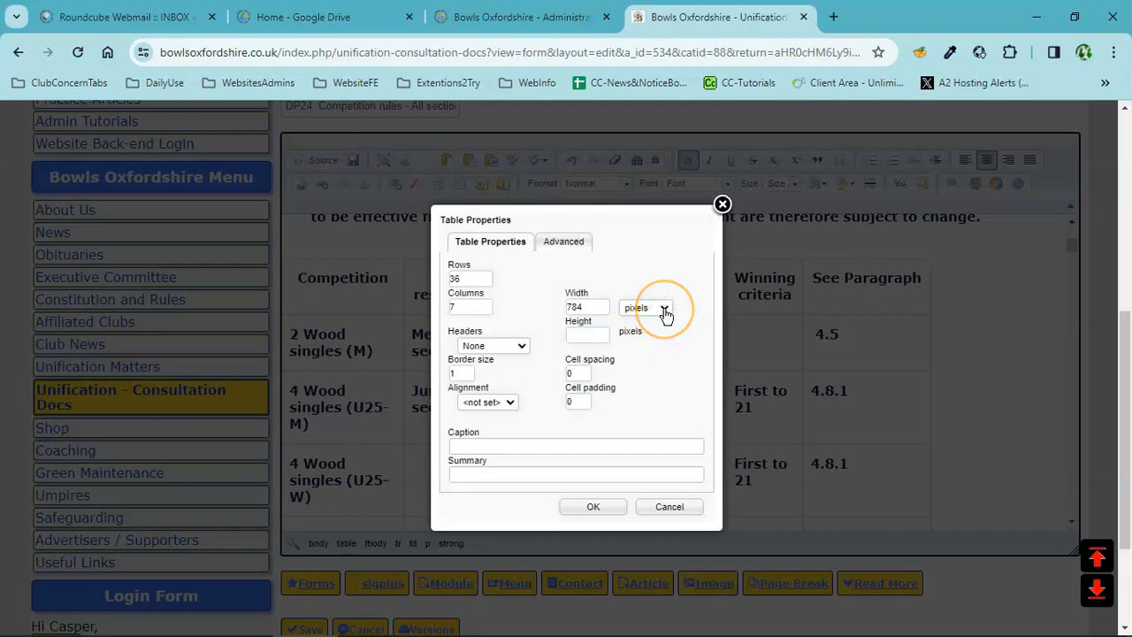
left_click(664, 309)
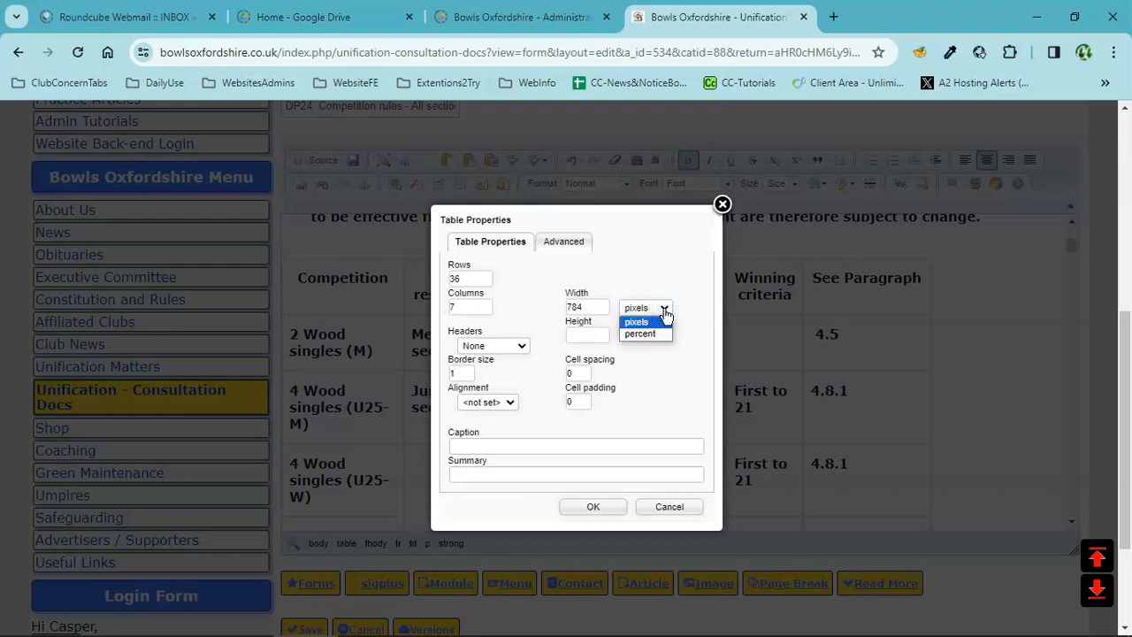
left_click(650, 334)
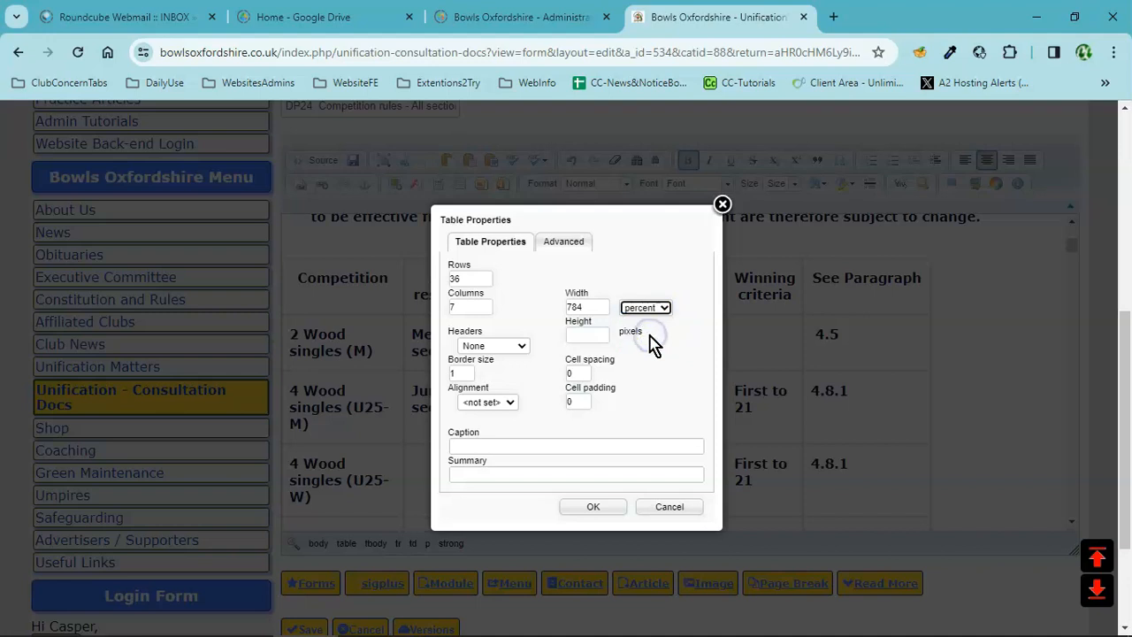
left_click(589, 306)
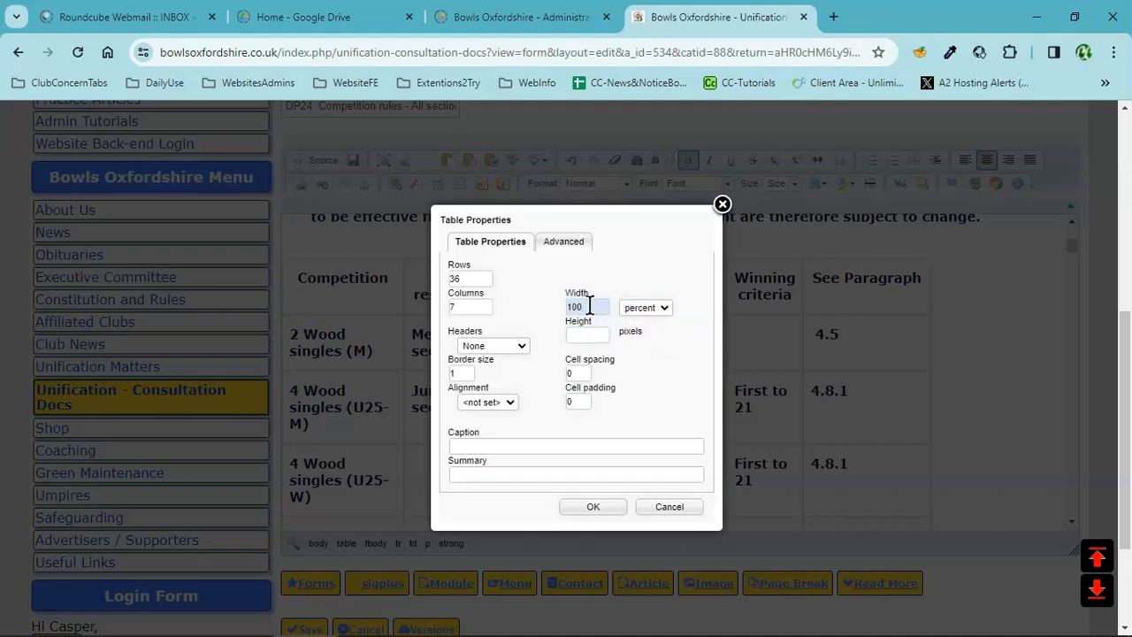
left_click(683, 375)
left_click(681, 378)
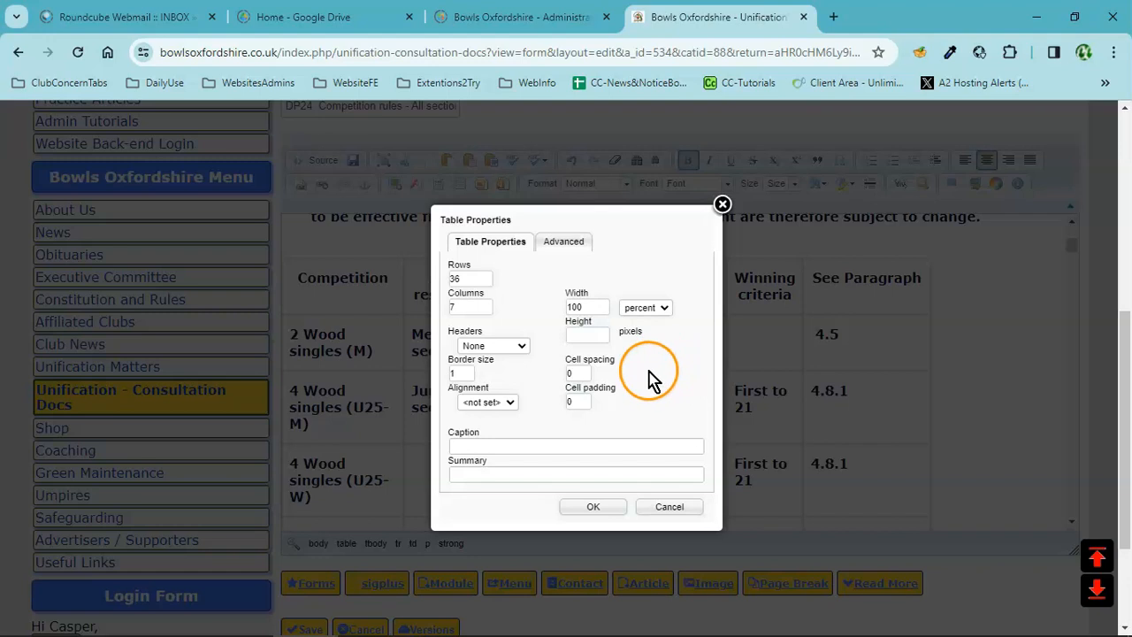
left_click(595, 508)
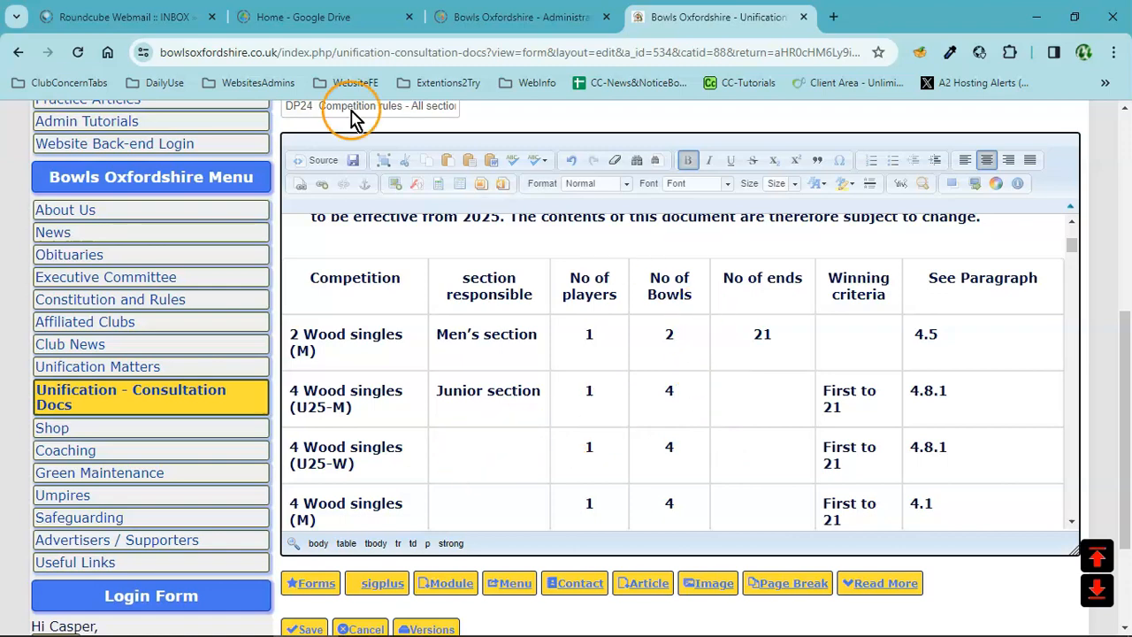
- Check the table headings in the Word document, and break the See Paragraph heading onto two lines in the web article
left_click_drag(0, 97, 354, 43)
scroll(482, 280, "up", 3)
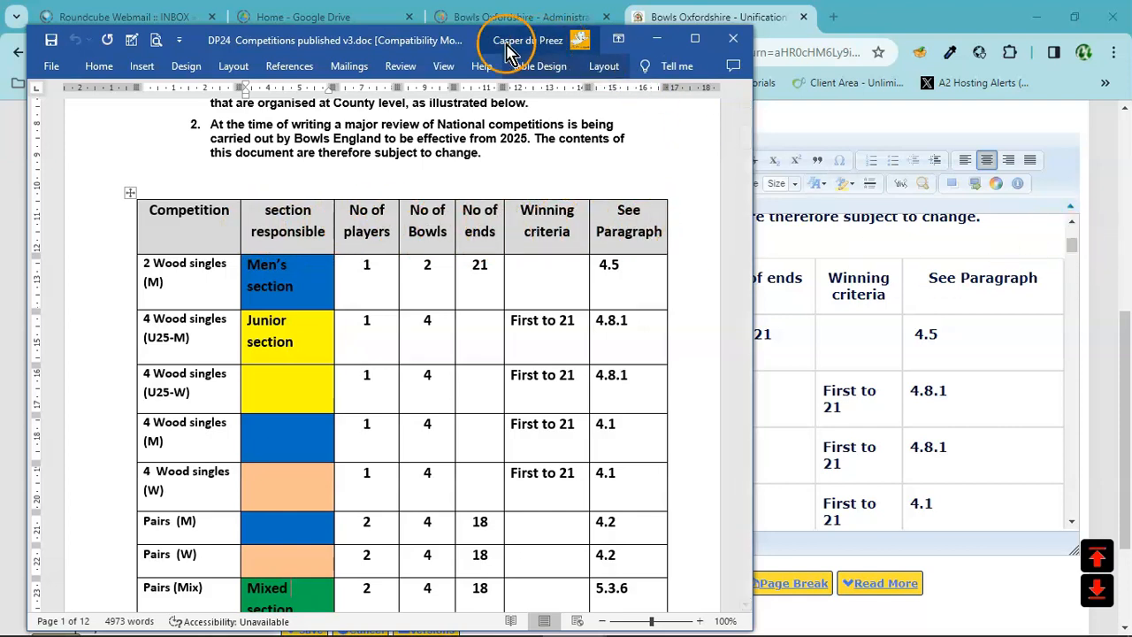
left_click_drag(433, 53, 0, 0)
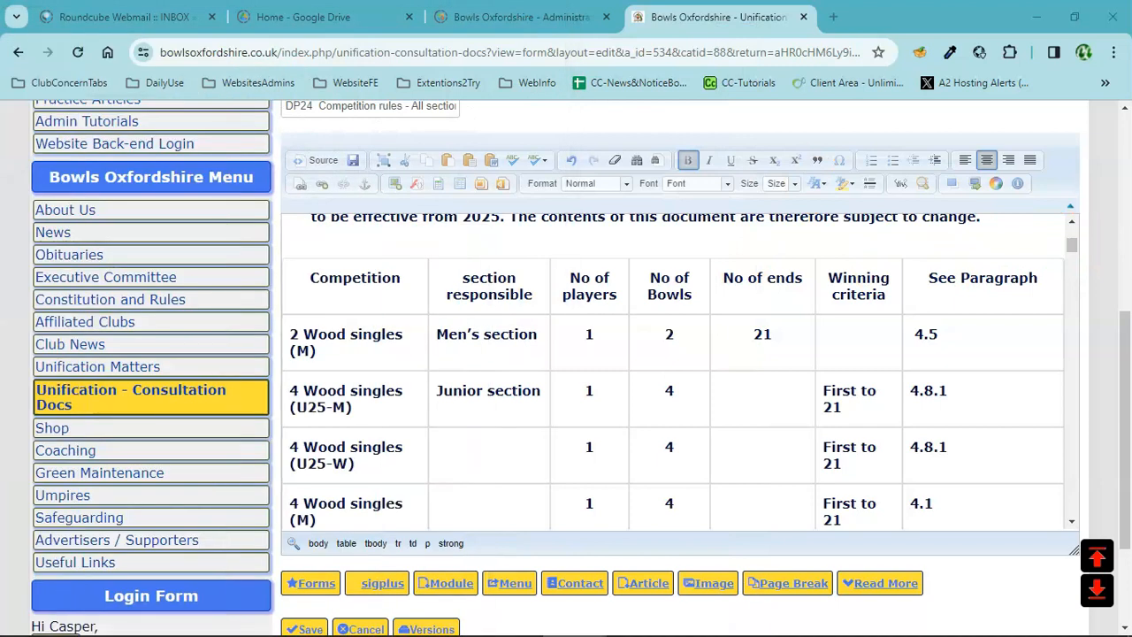
left_click(962, 283)
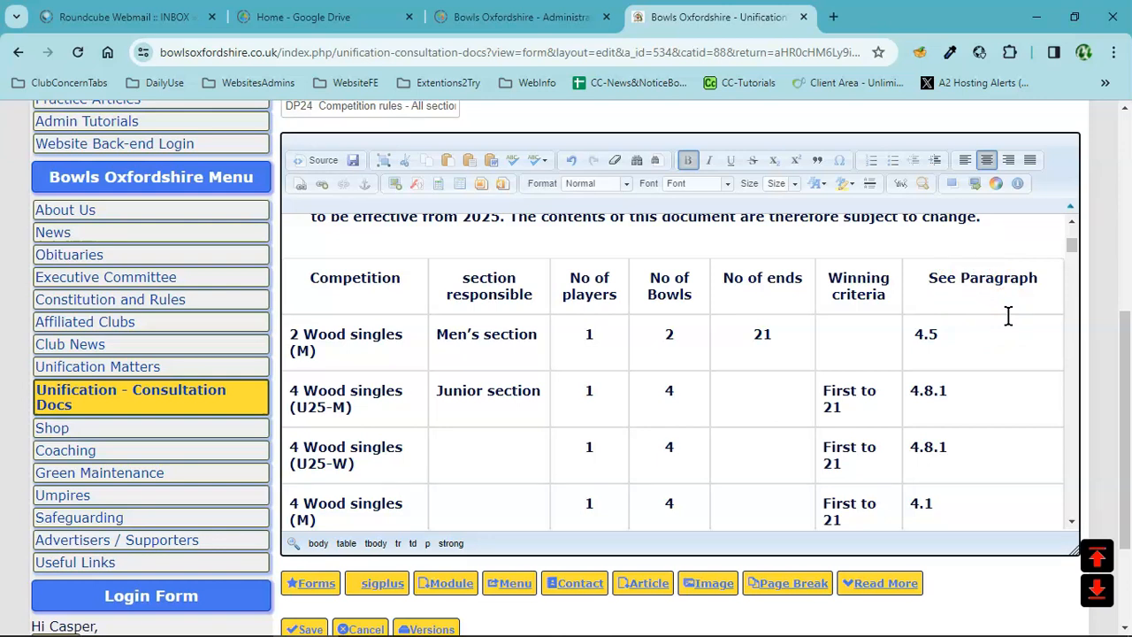
key("shift+Return")
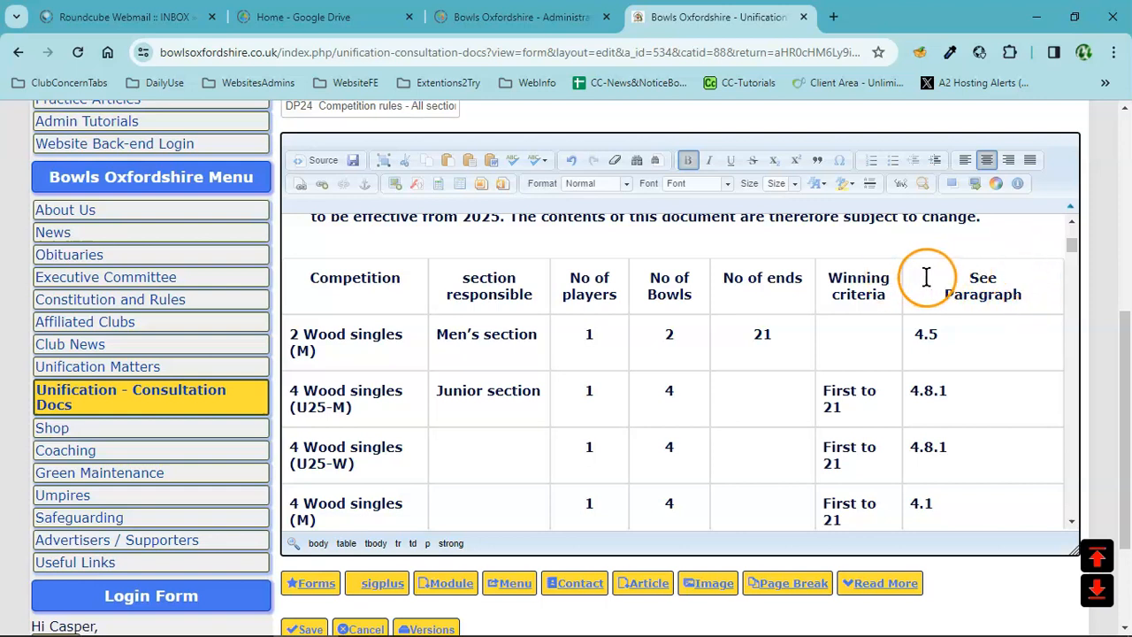
- Widen the Winning criteria column and break its heading onto two lines
left_click_drag(926, 276, 952, 289)
left_click(874, 281)
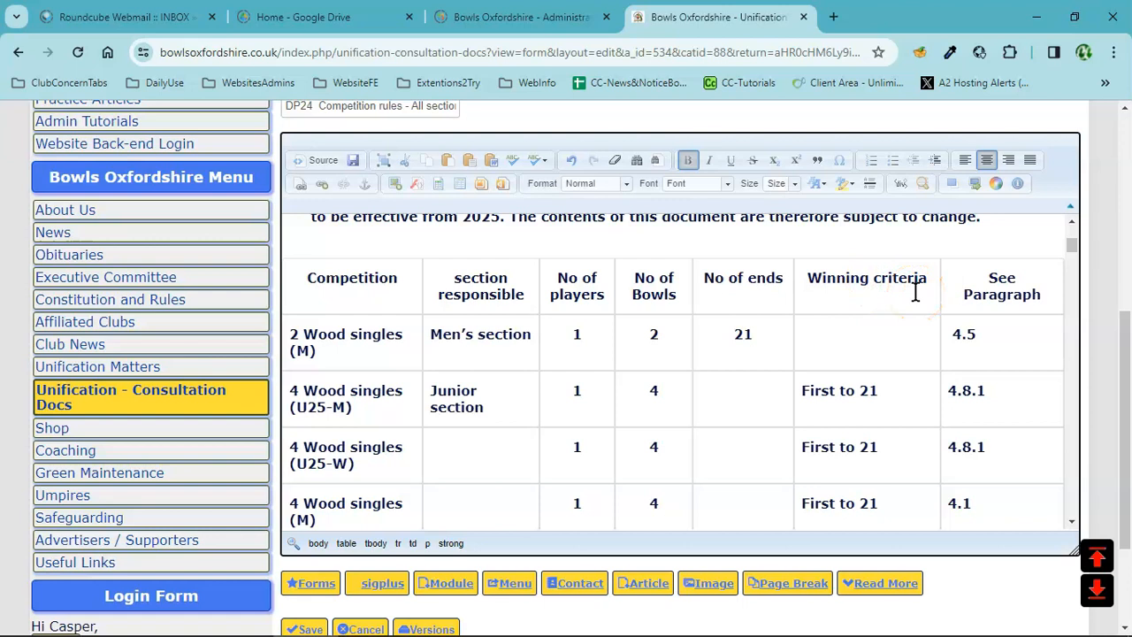
key("Return")
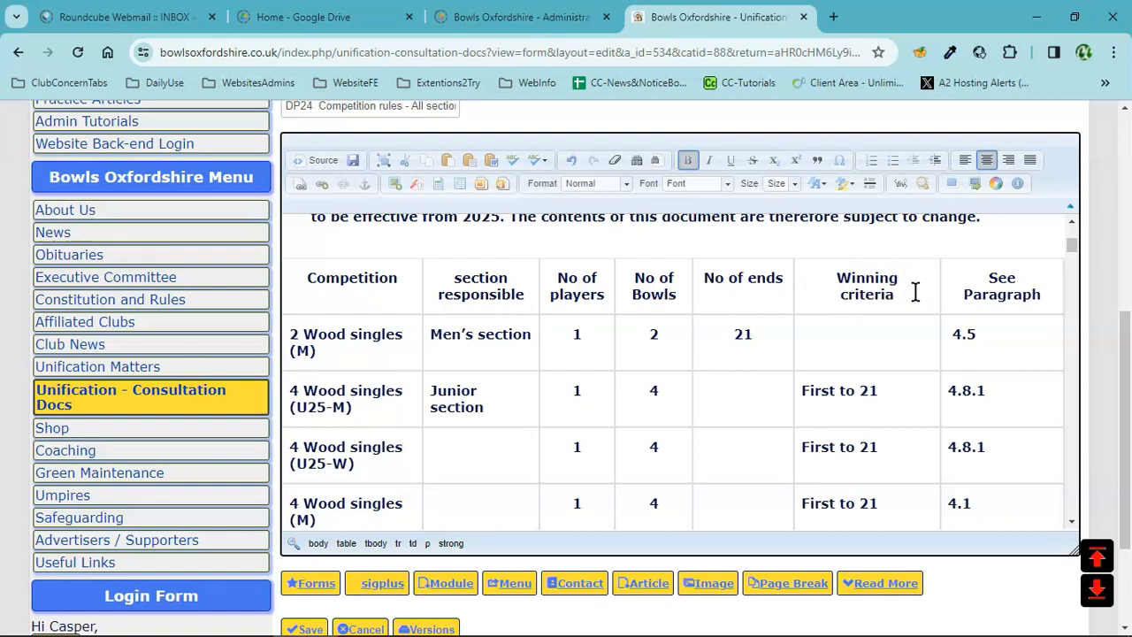
- Check the No of ends heading in the Word document, and break that heading onto two lines in the web article
left_click_drag(0, 173, 363, 99)
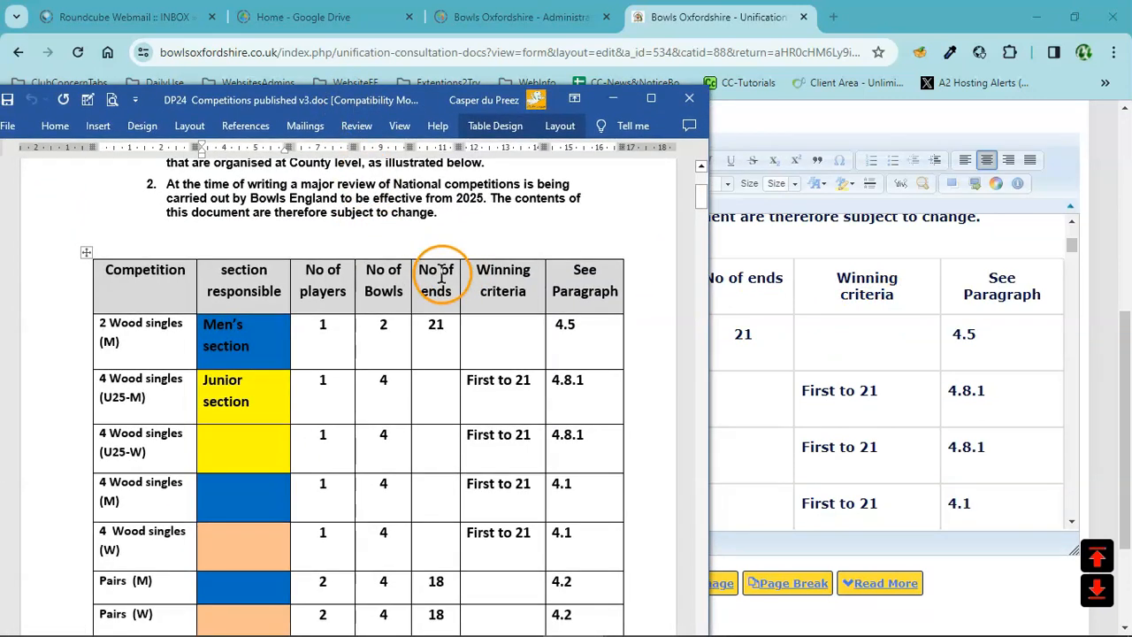
left_click_drag(373, 102, 0, 53)
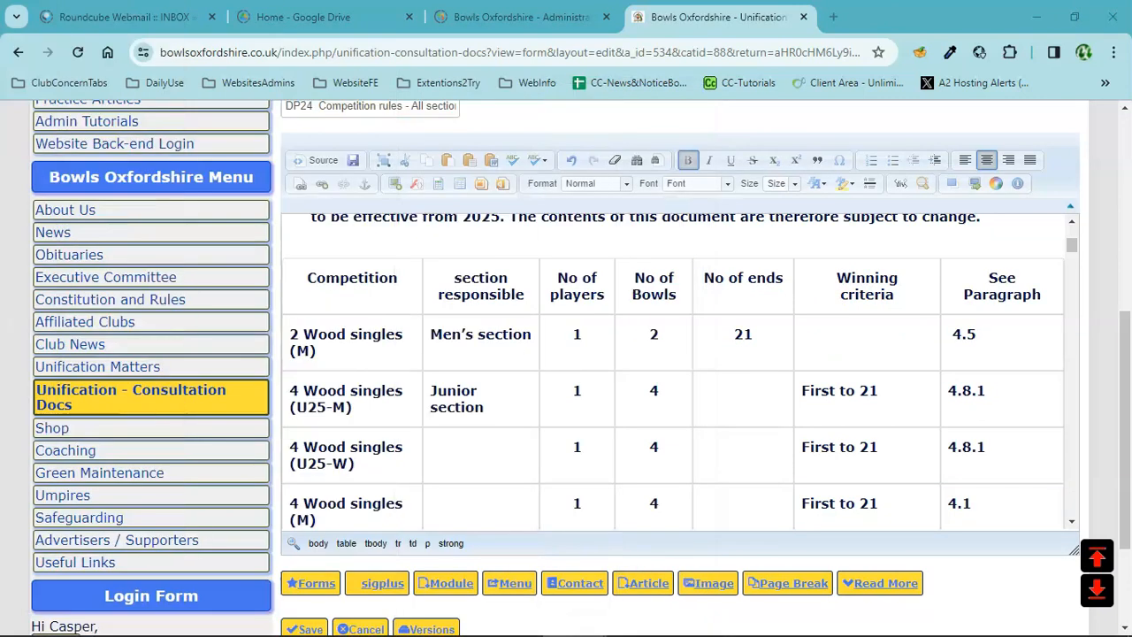
left_click(747, 277)
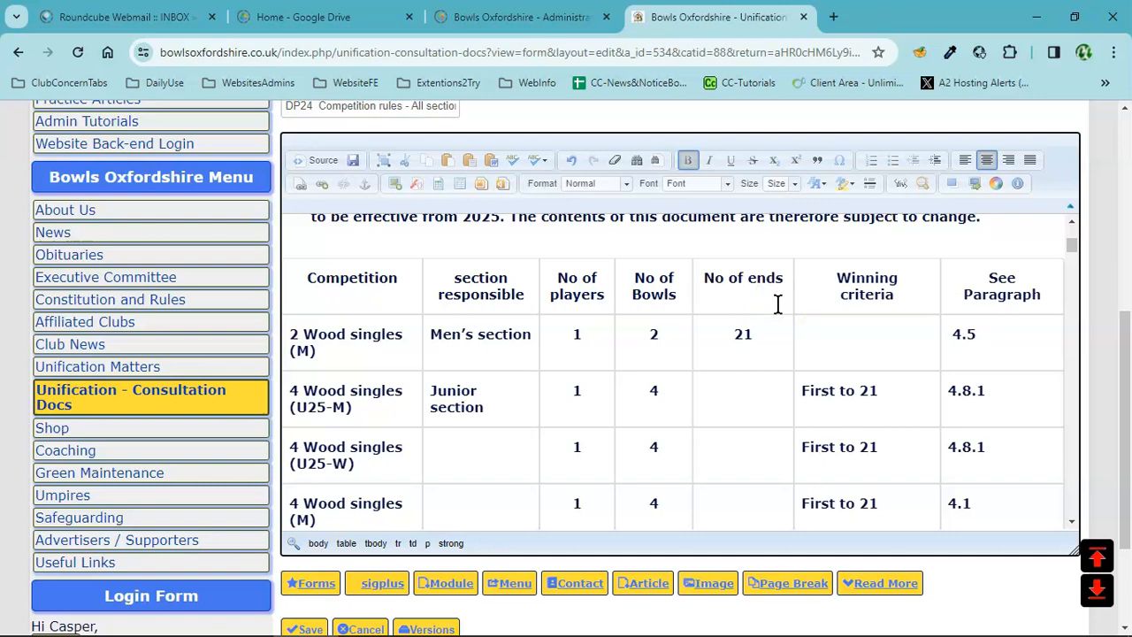
key("shift+Return")
- Widen the No of Bowls and No of players columns, and break each of their headings onto two lines after "No of"
left_click(682, 282)
left_click_drag(691, 298, 740, 306)
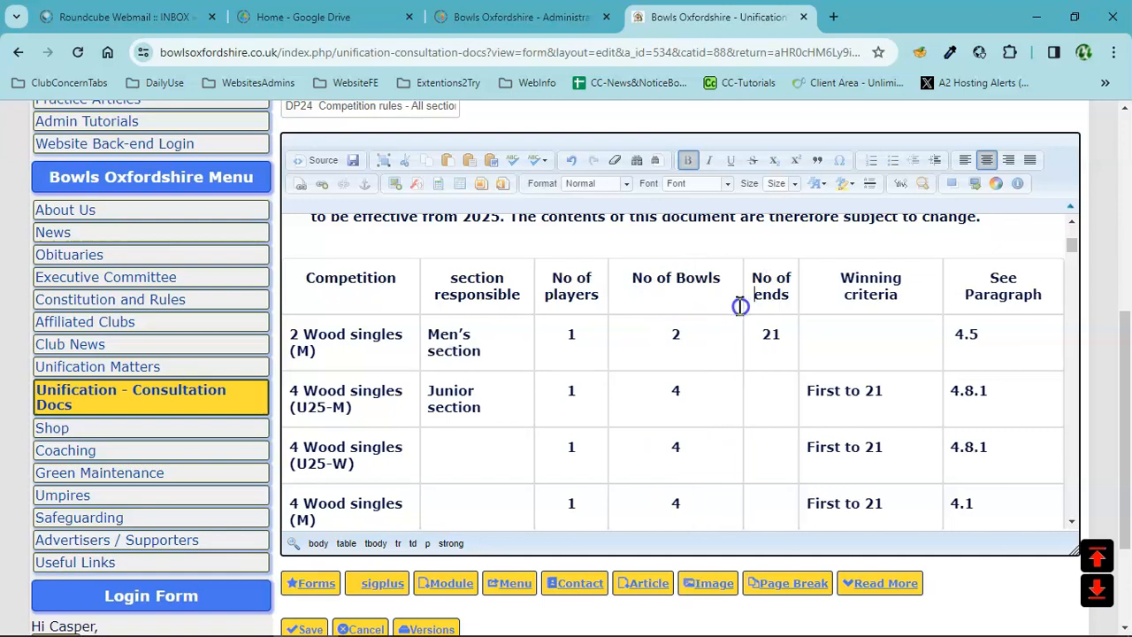
left_click(675, 278)
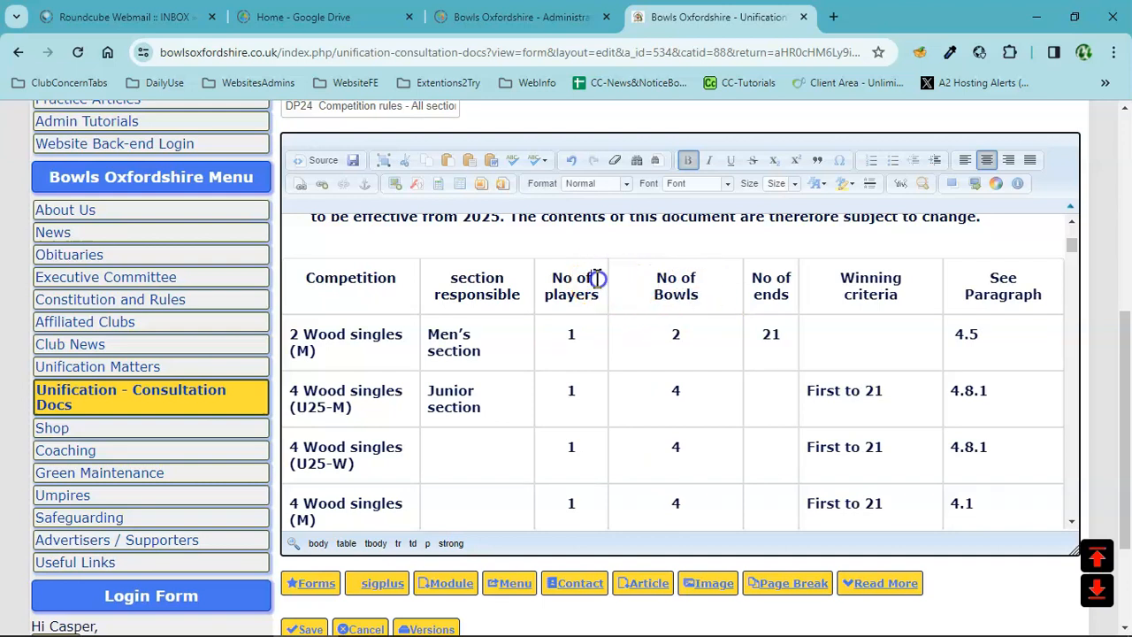
left_click(546, 296)
left_click_drag(610, 284, 642, 299)
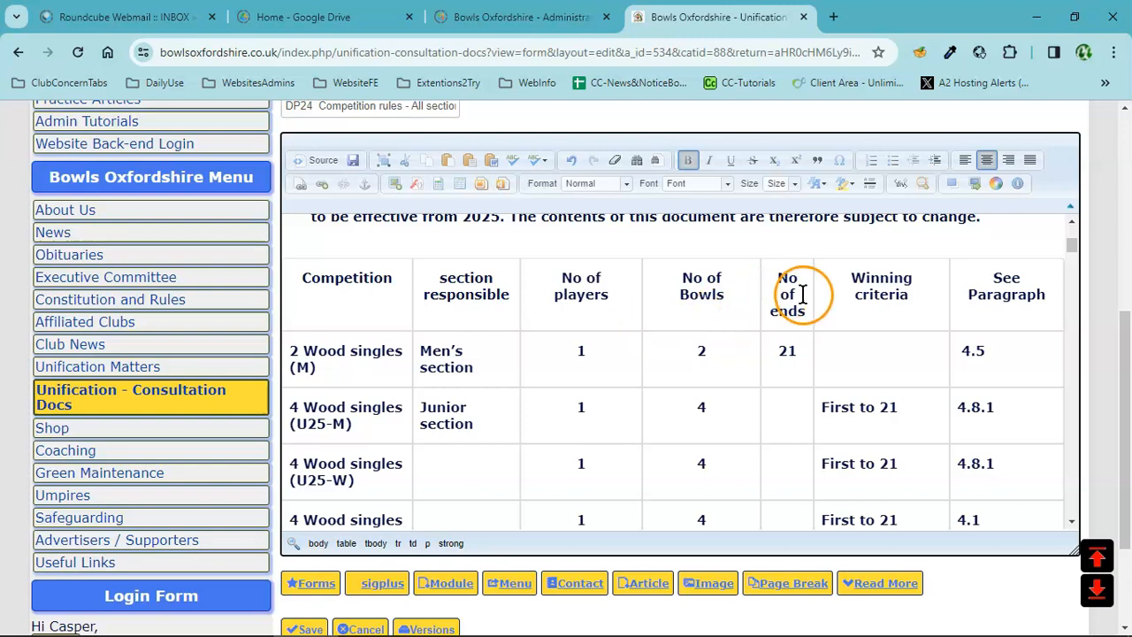
- Widen the No of ends column so its heading fits on two lines, shifting the Winning criteria column towards See Paragraph
scroll(536, 382, "down", 1)
scroll(531, 384, "up", 1)
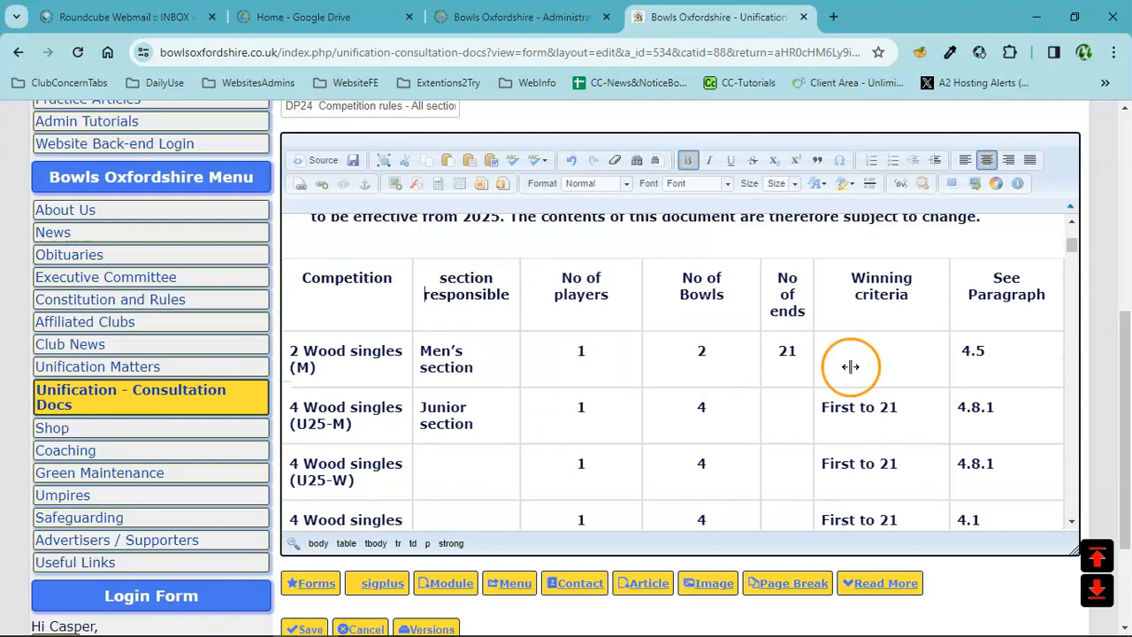
left_click_drag(951, 310, 971, 307)
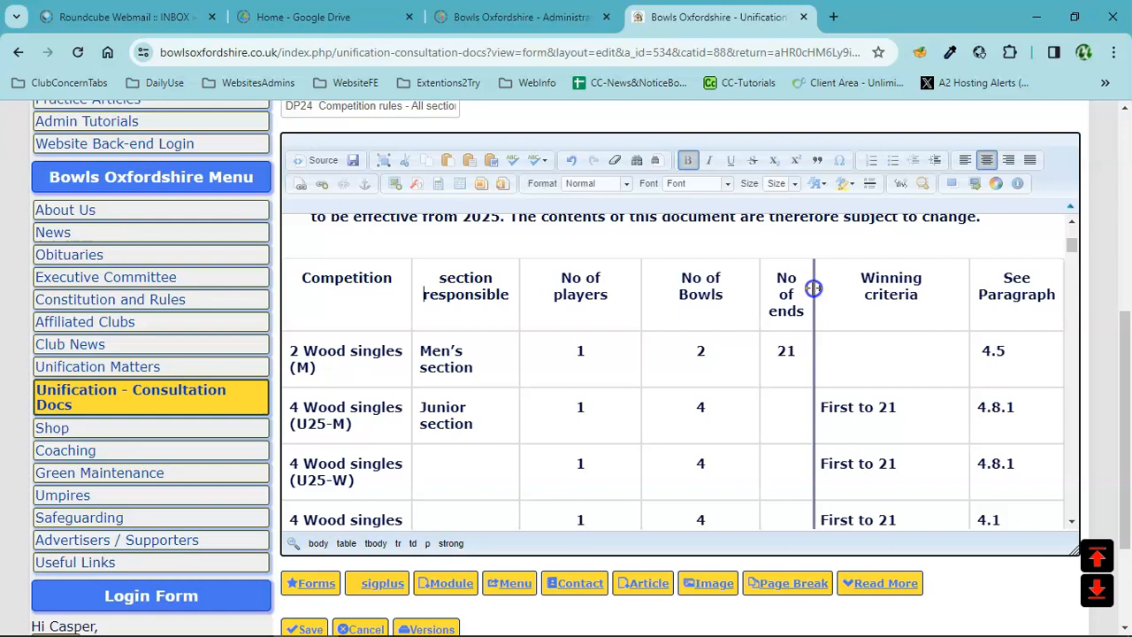
left_click_drag(815, 287, 835, 290)
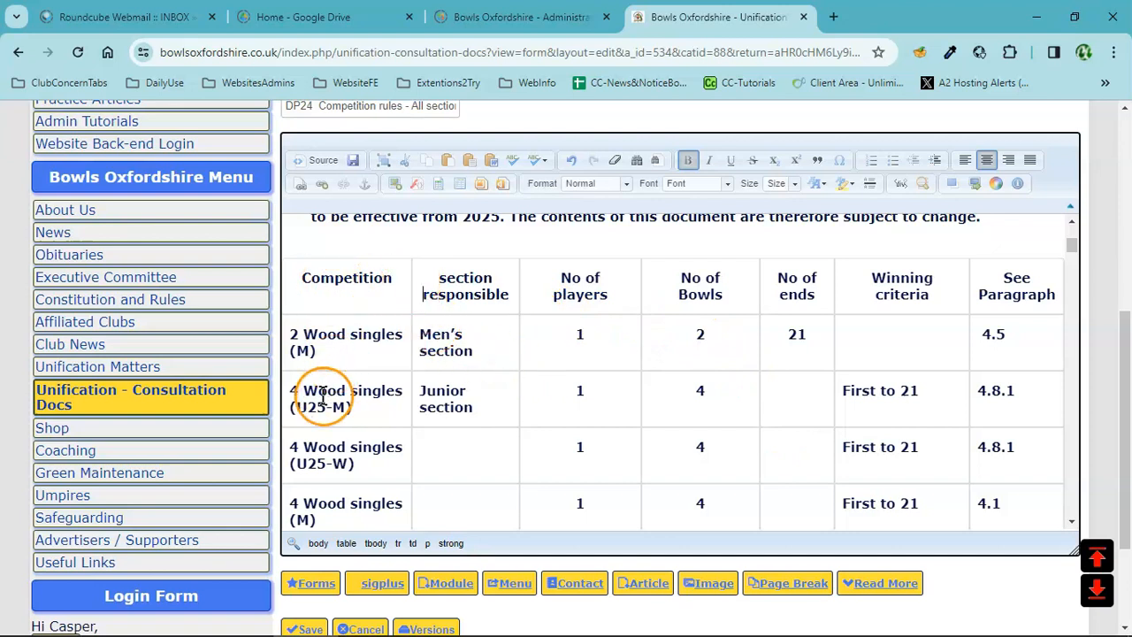
- Widen the Competition column, check its lower rows, and narrow the column slightly
left_click_drag(411, 283, 447, 287)
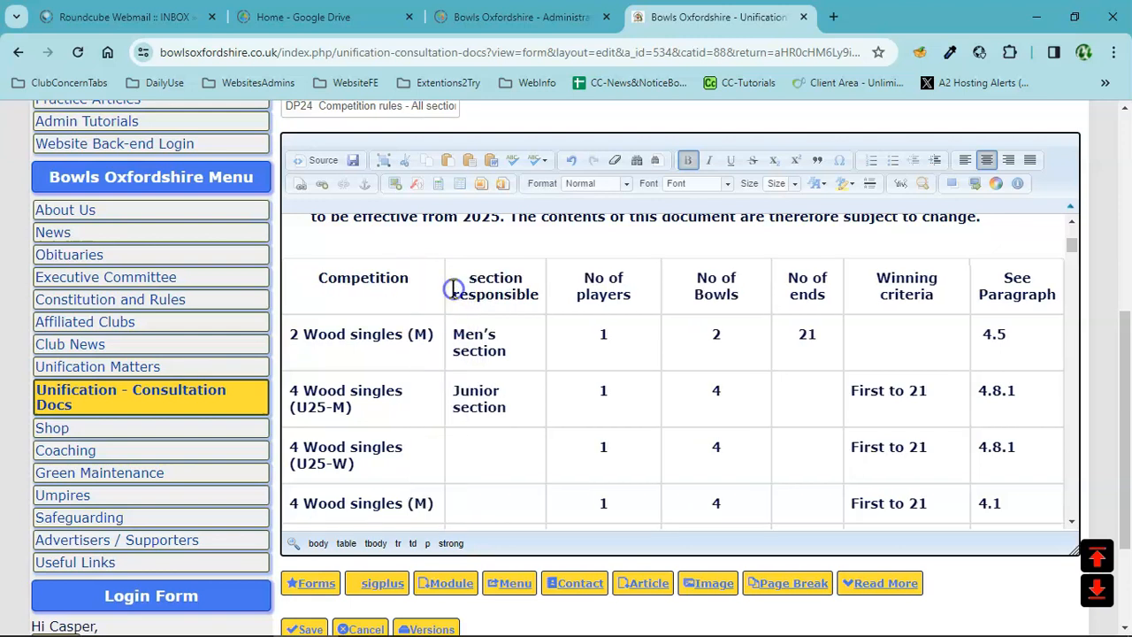
scroll(340, 345, "down", 2)
scroll(340, 344, "down", 5)
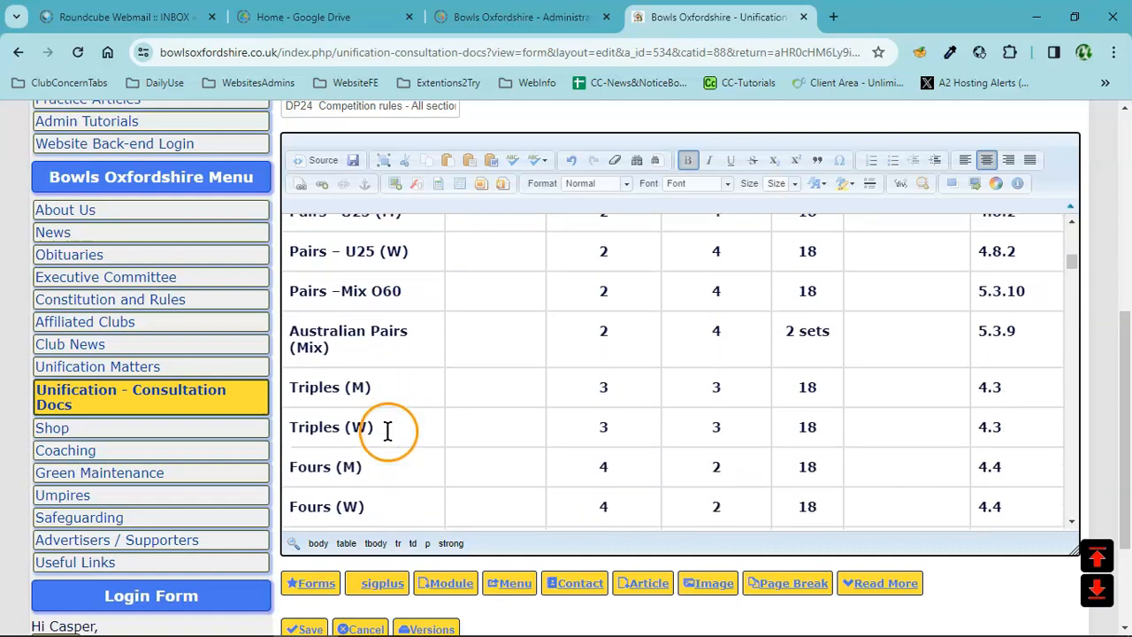
scroll(387, 430, "down", 1)
scroll(394, 398, "up", 1)
scroll(407, 386, "down", 1)
scroll(409, 386, "up", 2)
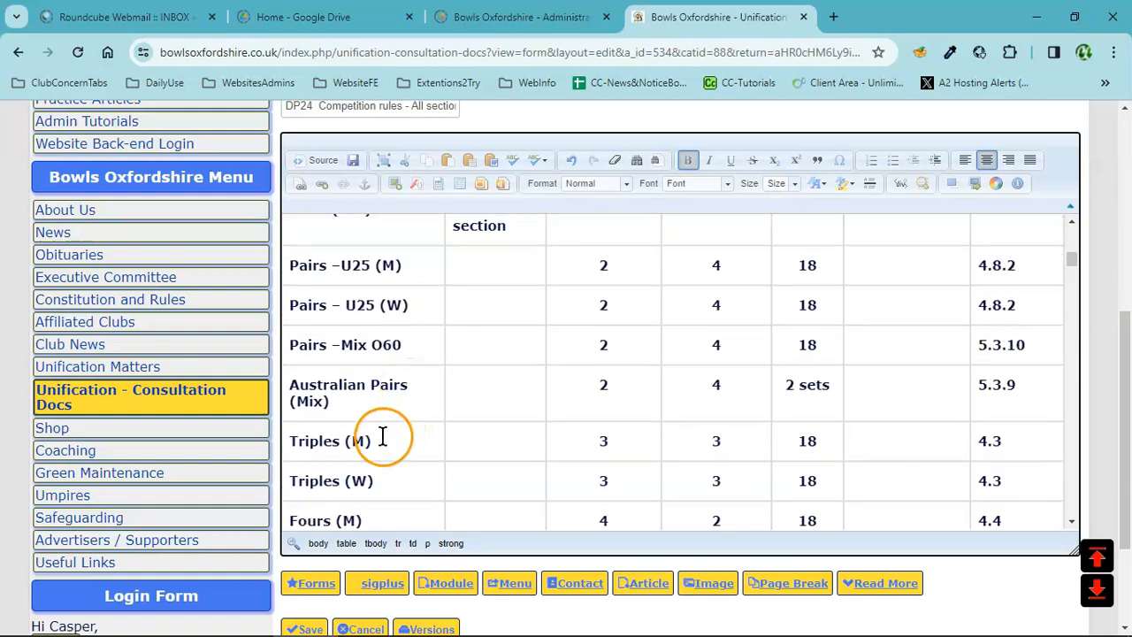
mouse_move(448, 354)
left_mouse_down()
mouse_move(465, 343)
mouse_move(428, 345)
mouse_move(442, 348)
left_mouse_up()
- Widen the section responsible column so that Men's section and Junior section each fit on one line
scroll(518, 447, "up", 5)
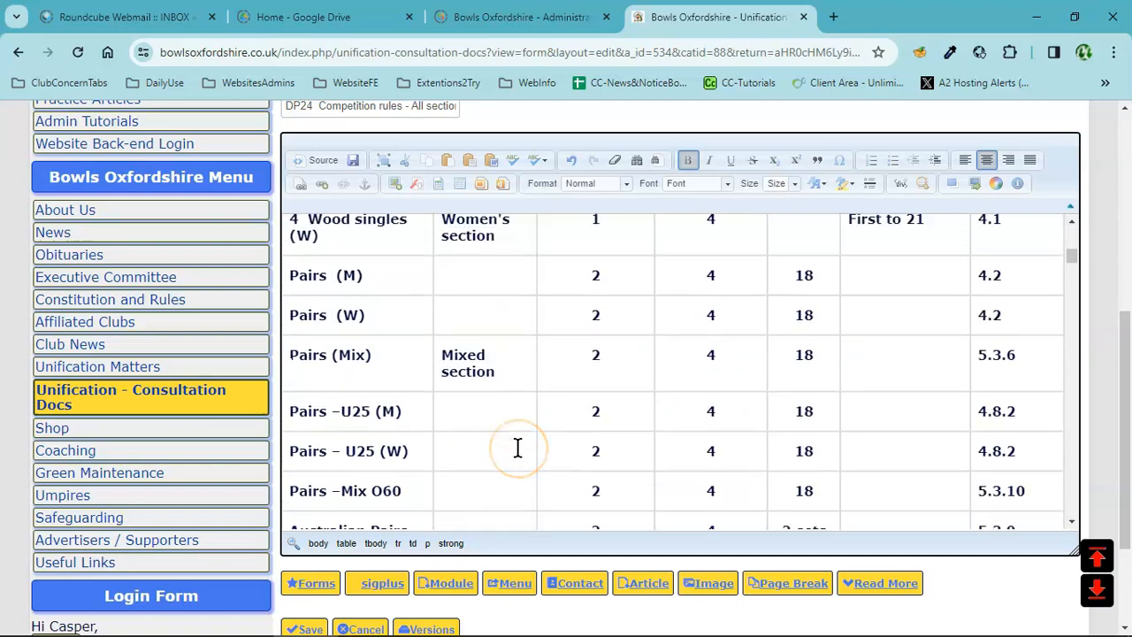
scroll(518, 447, "up", 6)
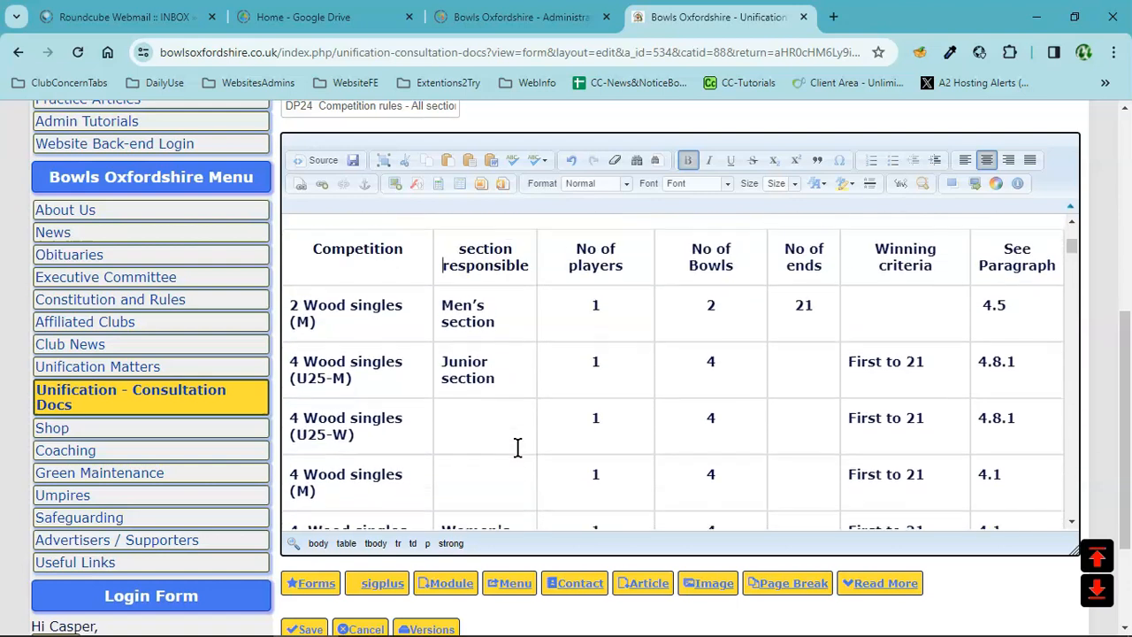
left_click_drag(538, 394, 558, 395)
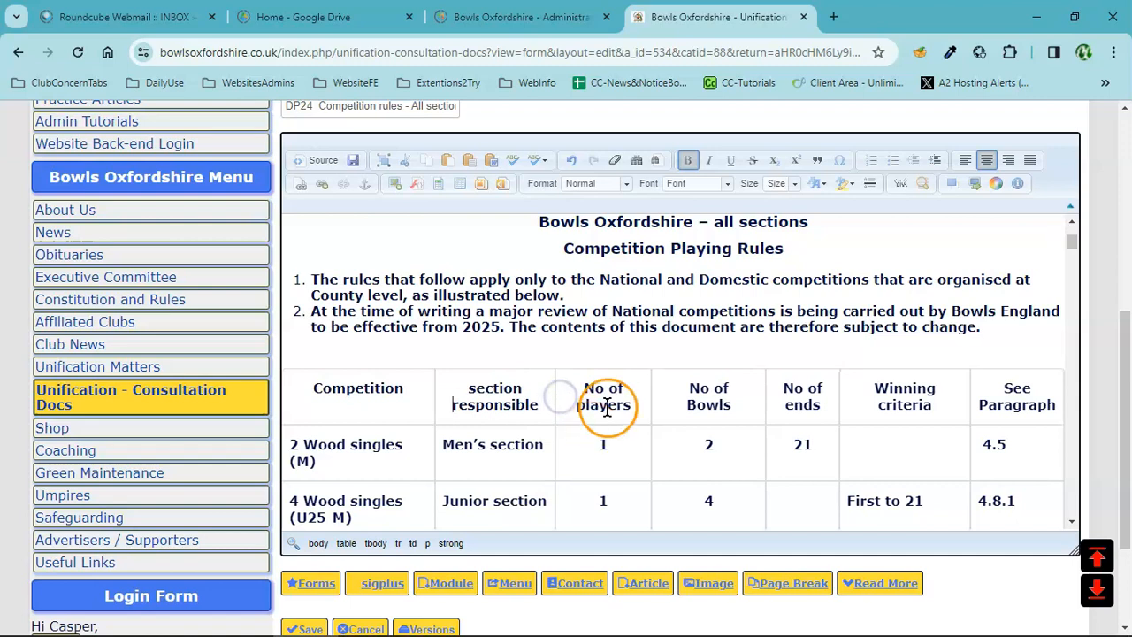
- Narrow the No of Bowls and No of players columns, giving the space to the section responsible and Competition columns
scroll(618, 478, "down", 3)
scroll(646, 461, "down", 12)
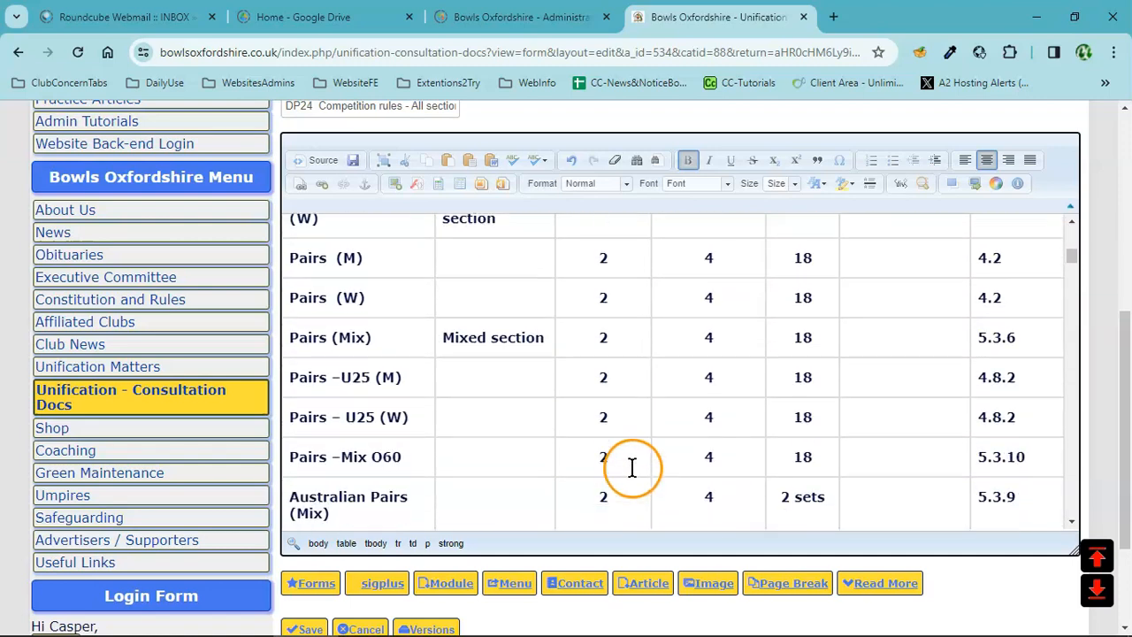
scroll(643, 478, "up", 9)
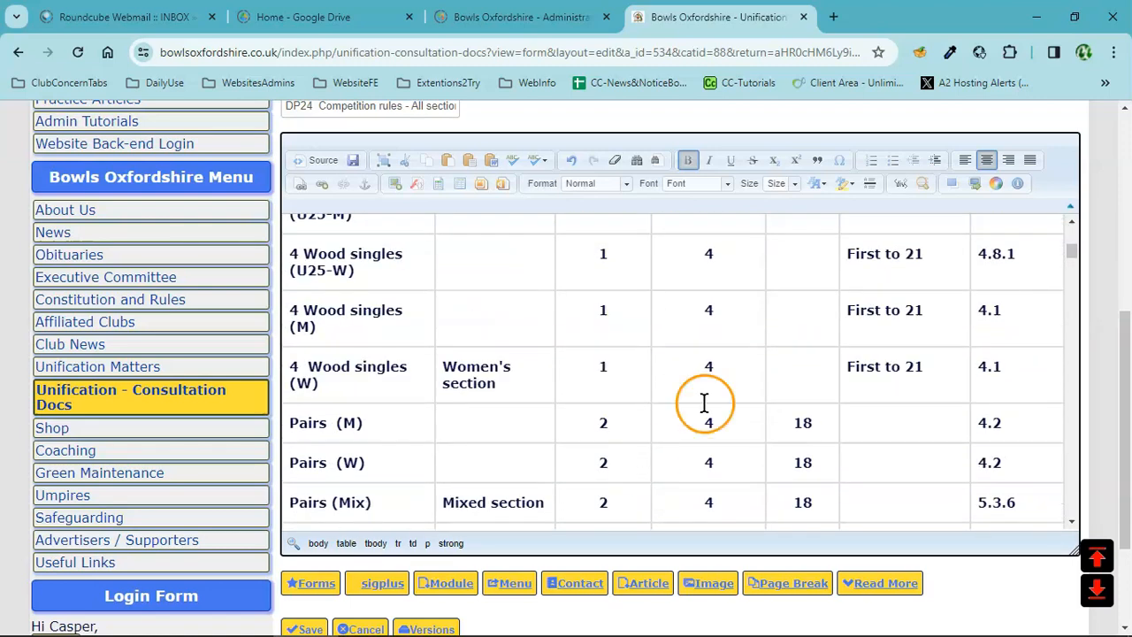
scroll(753, 336, "up", 3)
scroll(752, 337, "up", 2)
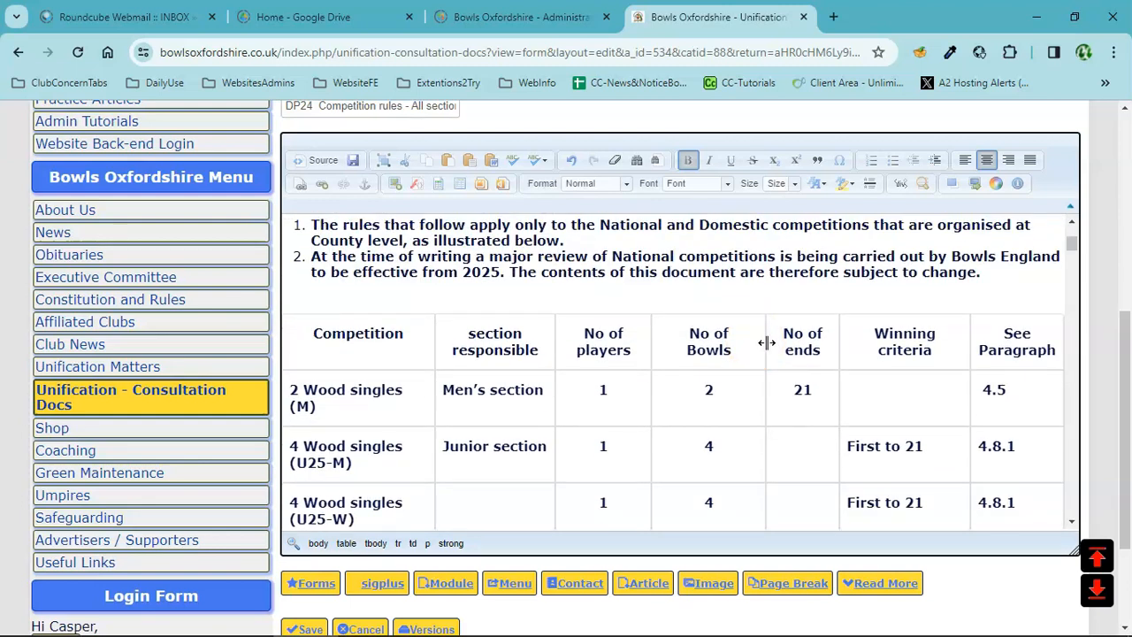
left_click_drag(652, 338, 685, 345)
left_click_drag(560, 350, 595, 348)
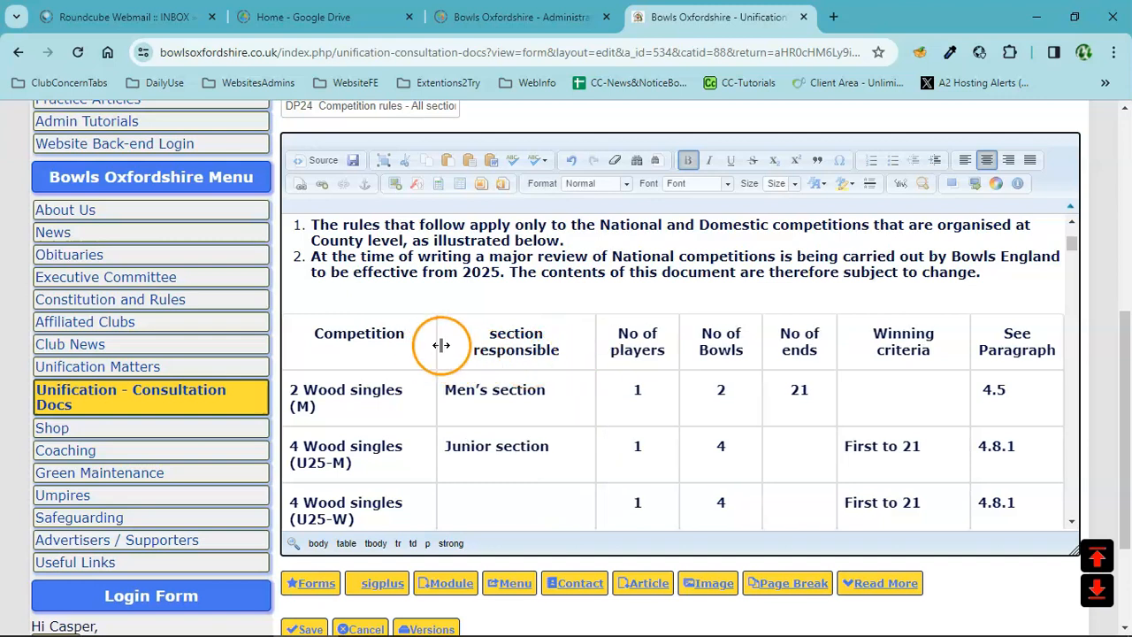
left_click_drag(440, 344, 468, 344)
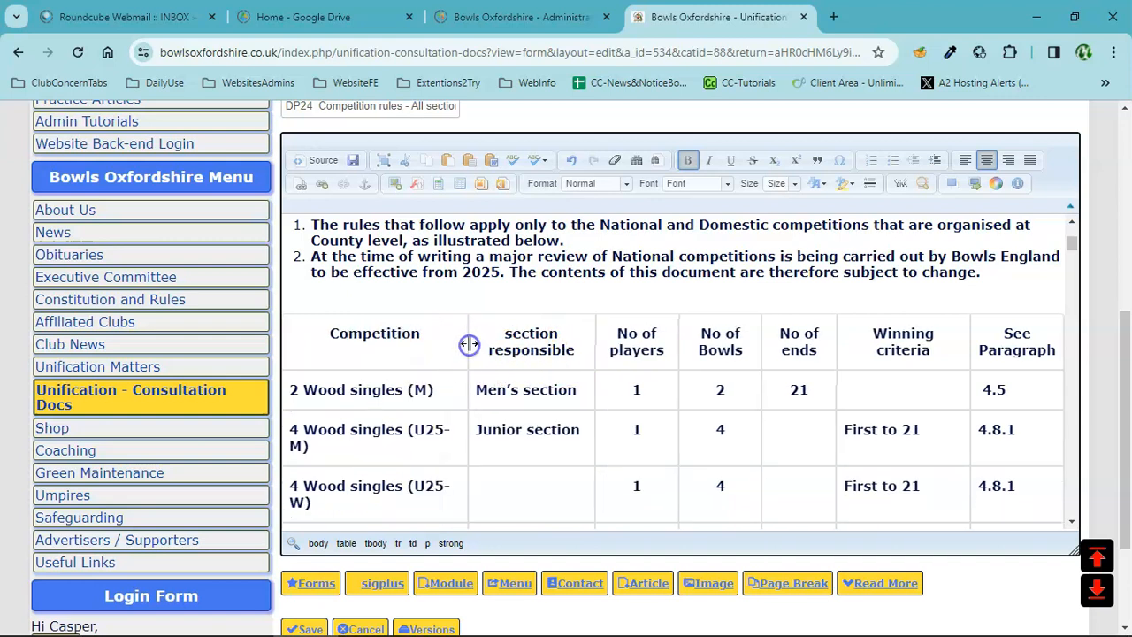
- Check the text wrapping and alignment in the competition table's rows down to the cup competitions
scroll(728, 379, "down", 3)
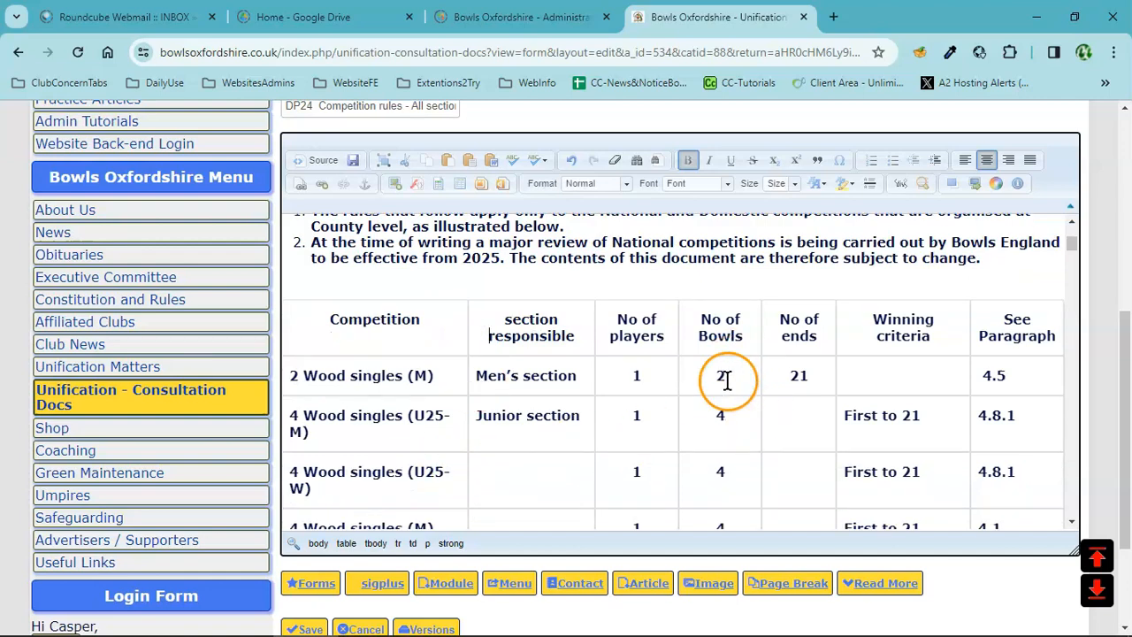
scroll(709, 400, "down", 8)
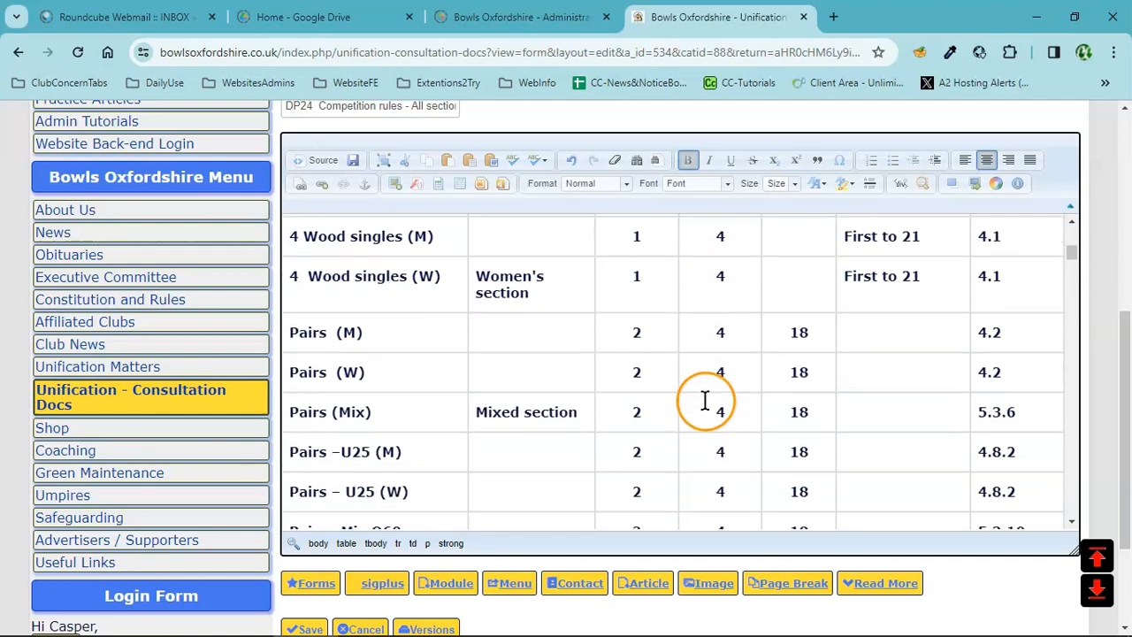
scroll(700, 399, "down", 10)
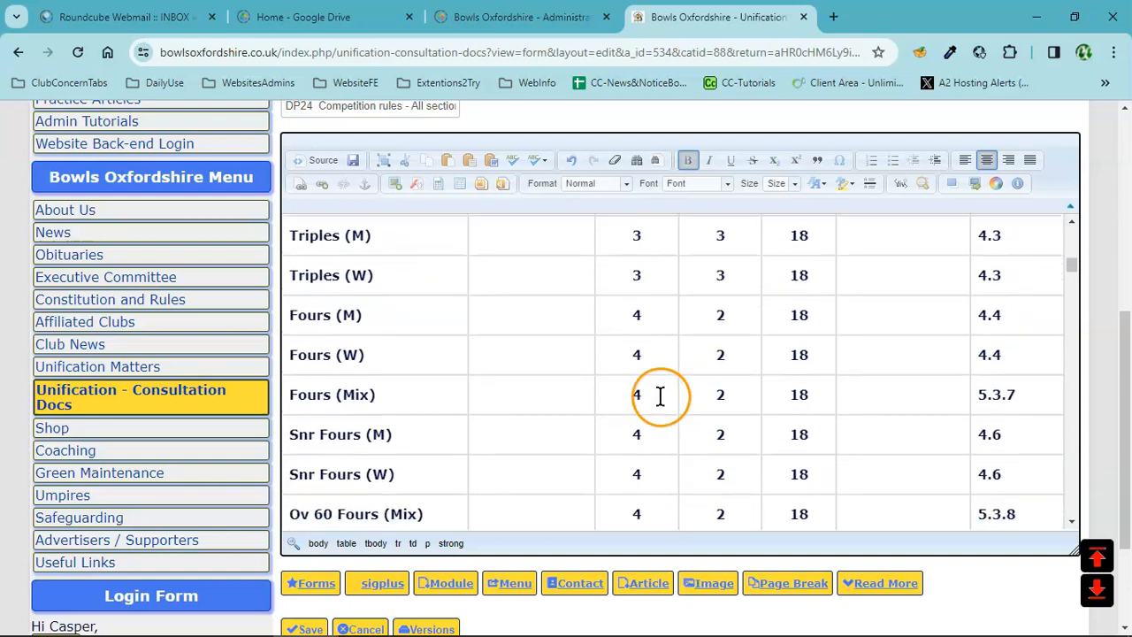
scroll(571, 361, "down", 8)
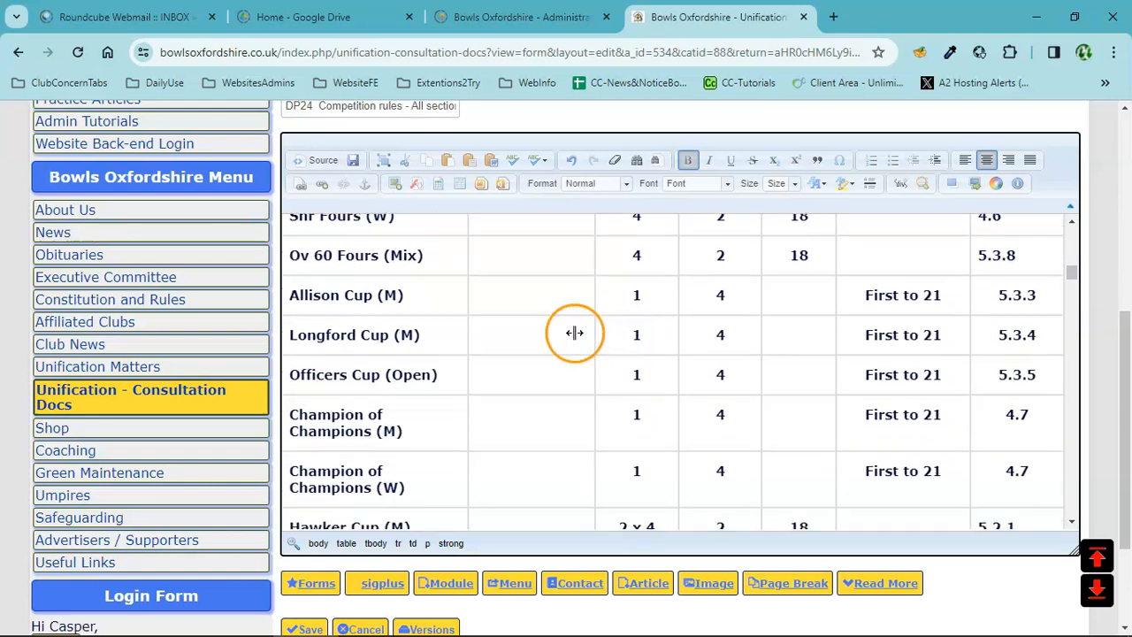
scroll(561, 335, "down", 2)
scroll(556, 336, "up", 13)
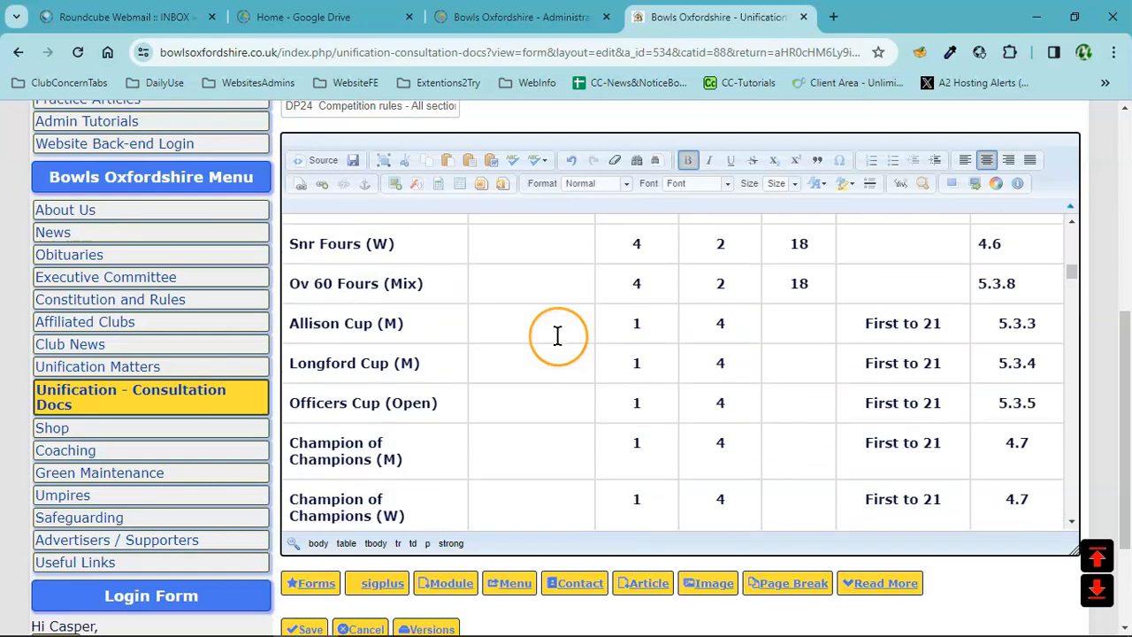
scroll(556, 336, "up", 13)
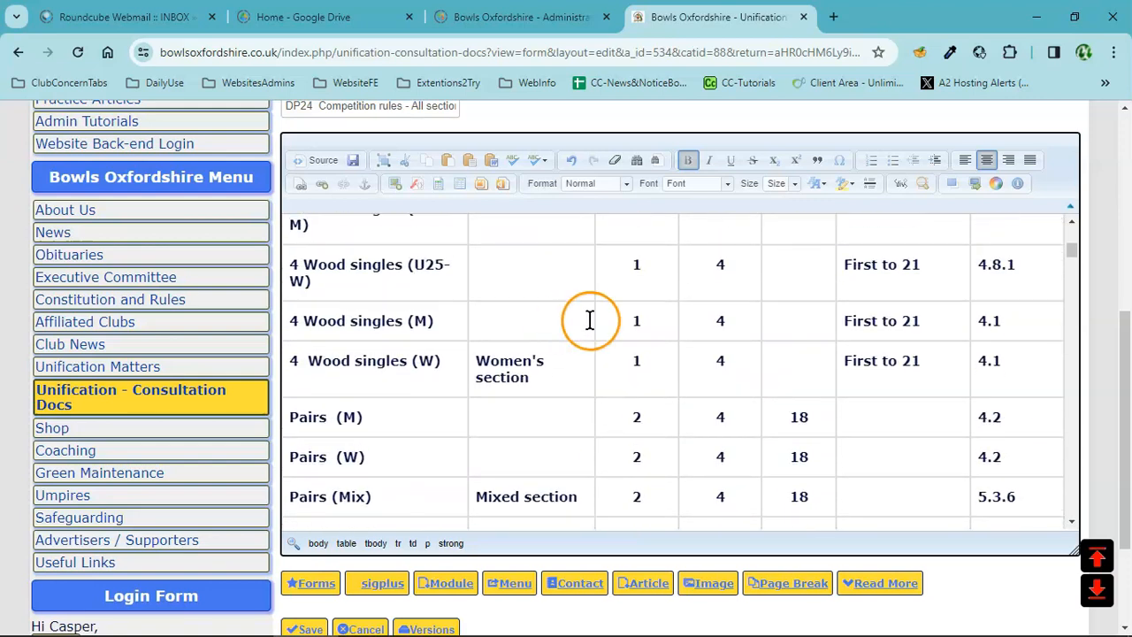
scroll(573, 331, "up", 4)
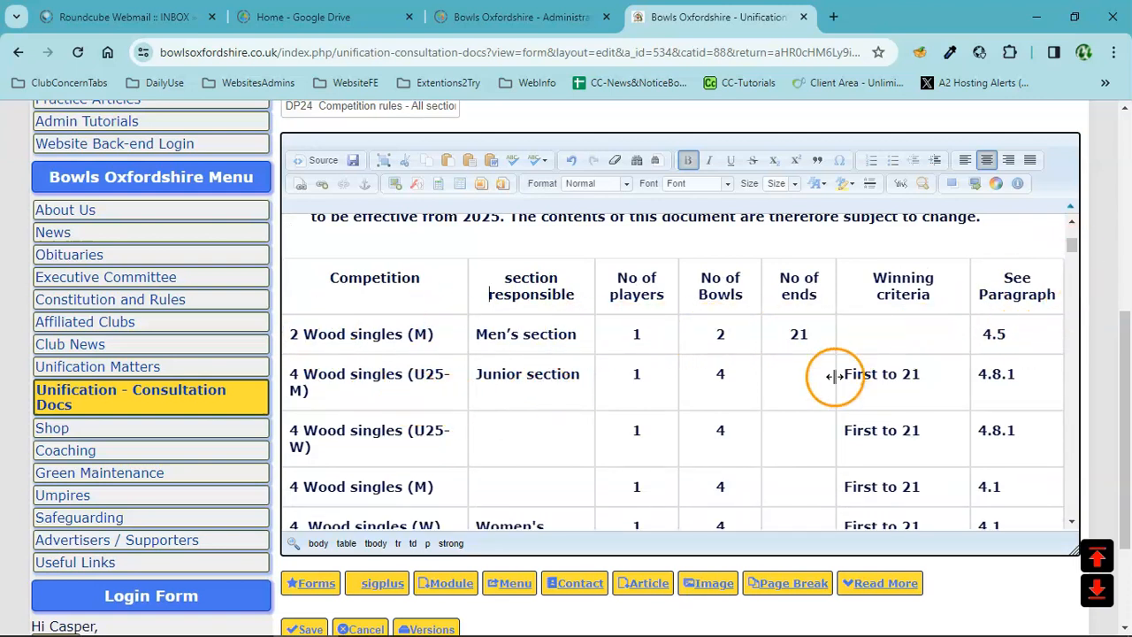
- Left-align the See Paragraph number in the Allison Cup (M) row to match the rows above
scroll(805, 365, "down", 1)
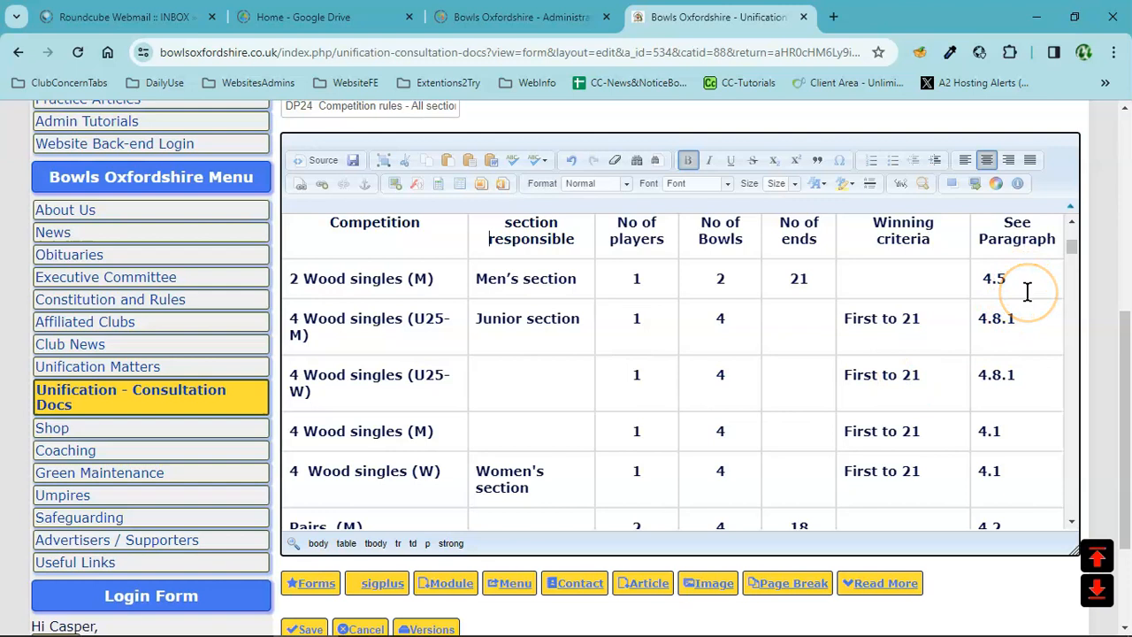
scroll(1027, 296, "down", 3)
scroll(1027, 301, "down", 1)
scroll(1027, 301, "down", 2)
scroll(1026, 311, "down", 2)
scroll(1028, 319, "down", 1)
scroll(1029, 325, "down", 4)
scroll(1030, 336, "down", 4)
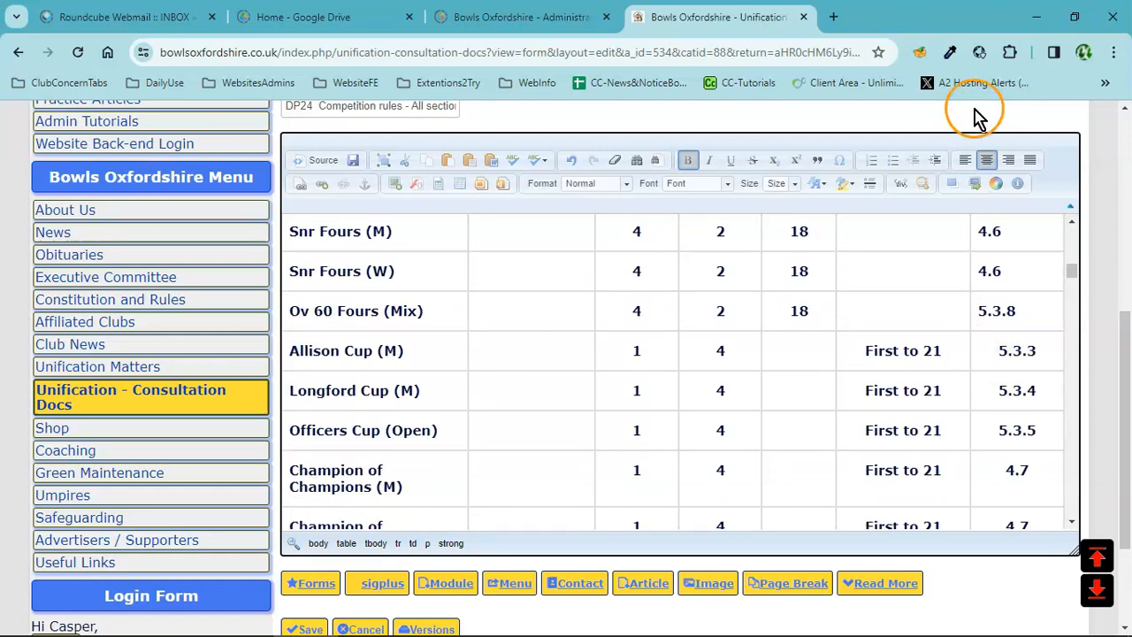
scroll(1101, 266, "up", 1)
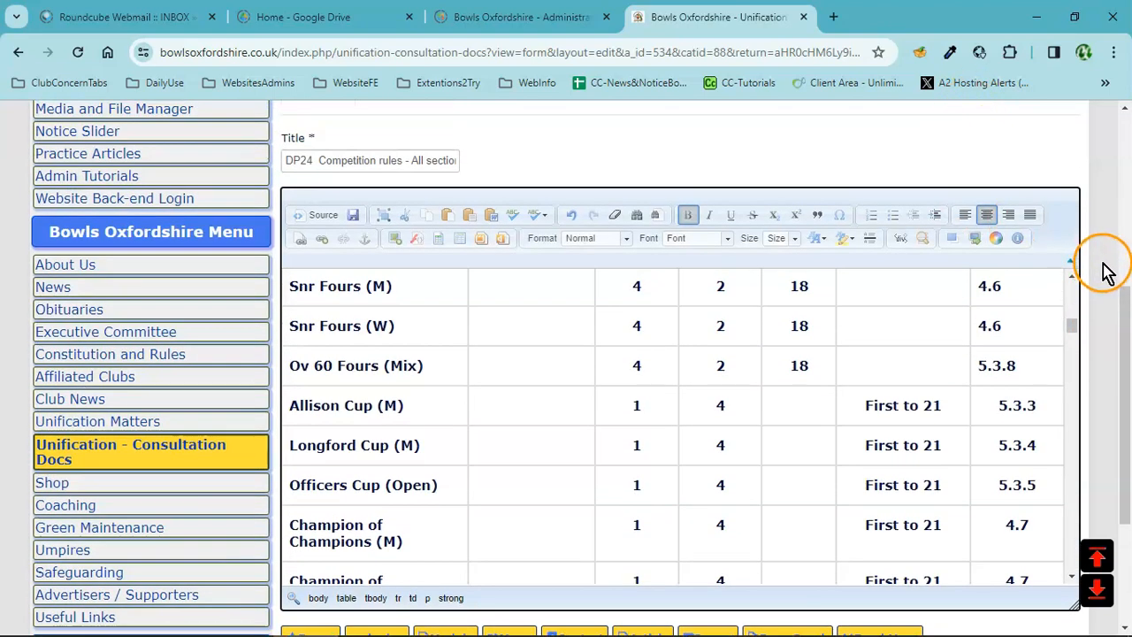
scroll(1105, 270, "up", 2)
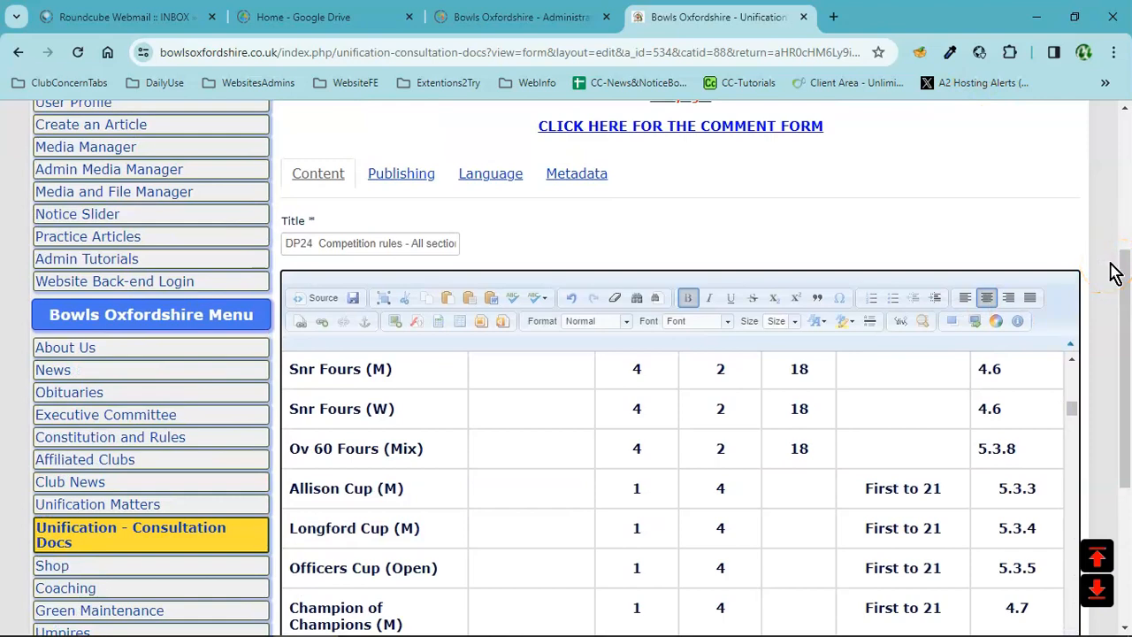
scroll(1116, 274, "down", 3)
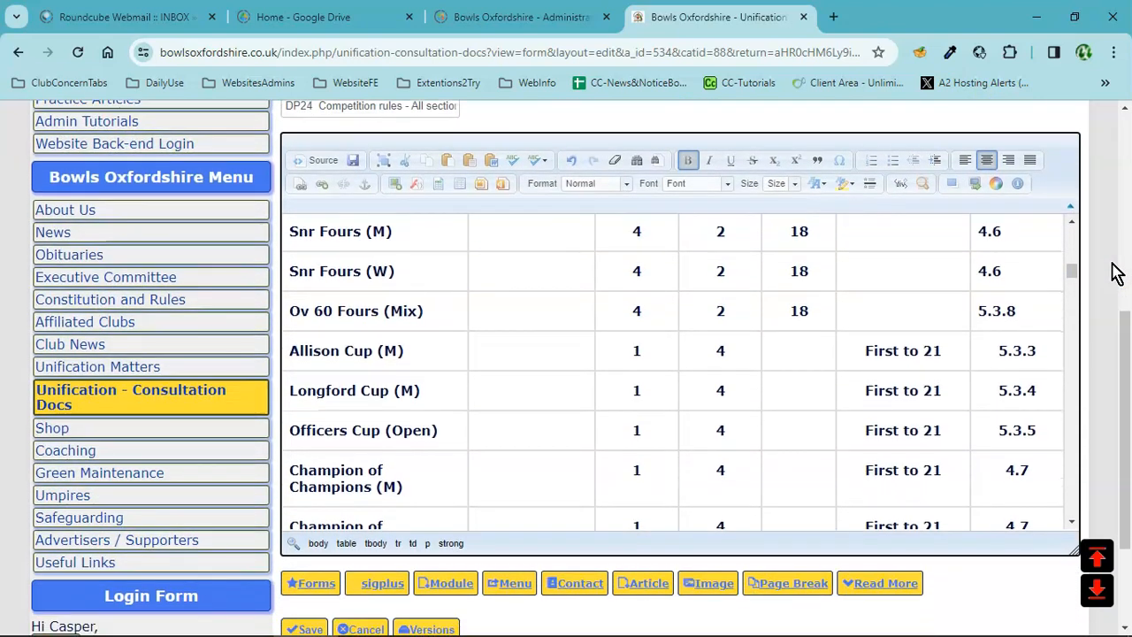
left_click(965, 161)
- Left-align the See Paragraph numbers in the Longford Cup (M) and Officers Cup (Open) rows
scroll(1036, 371, "down", 1)
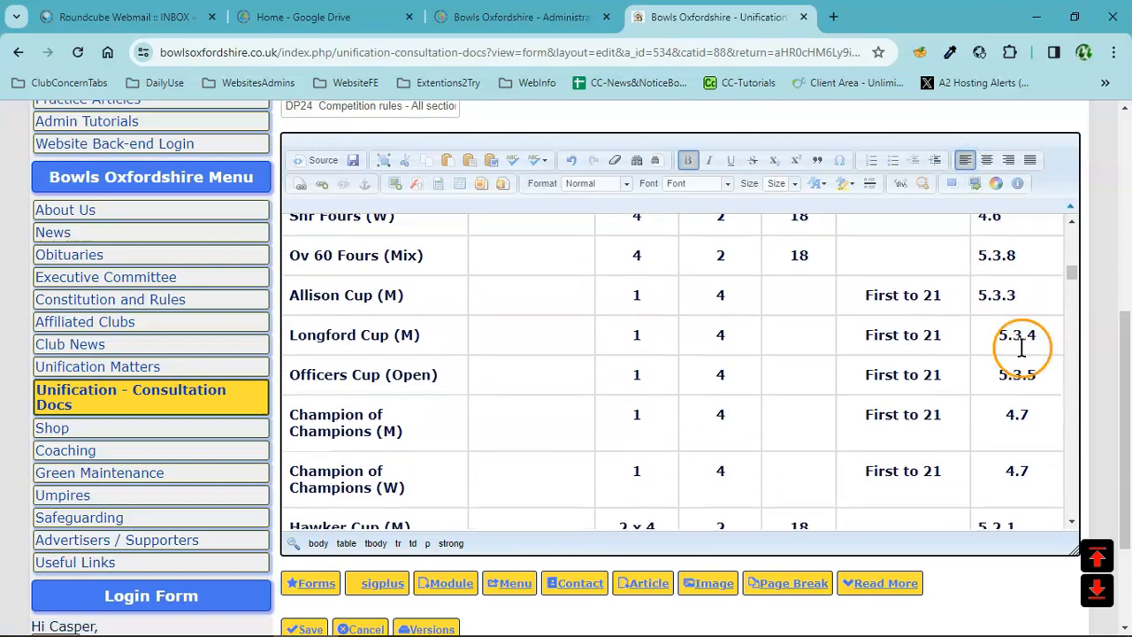
left_click(983, 336)
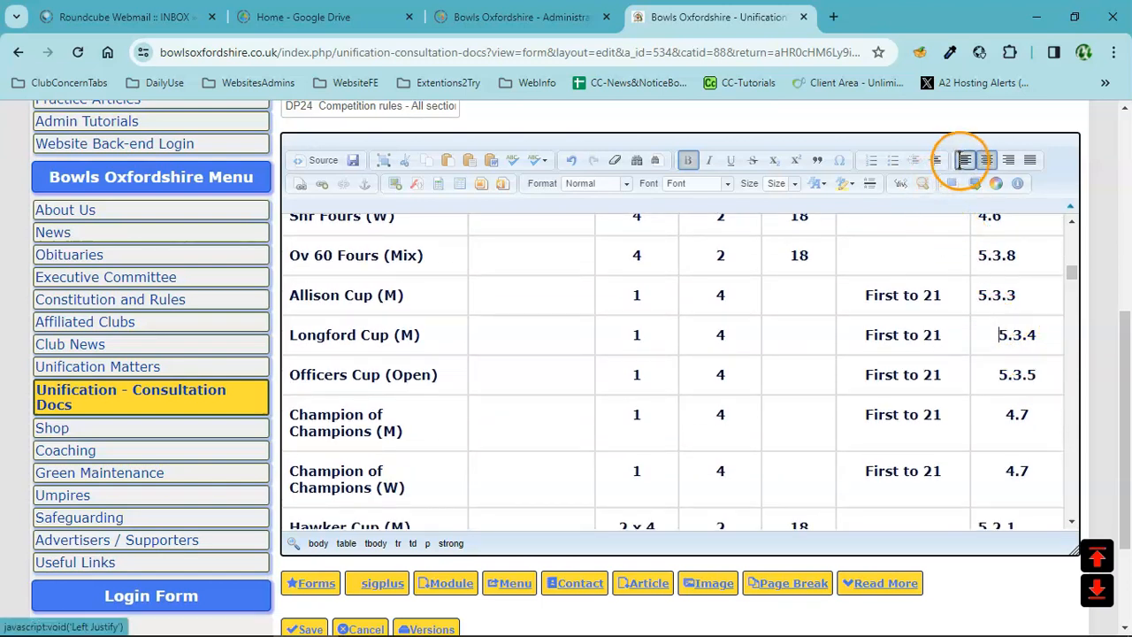
left_click(993, 374)
left_click(964, 160)
scroll(1008, 381, "down", 2)
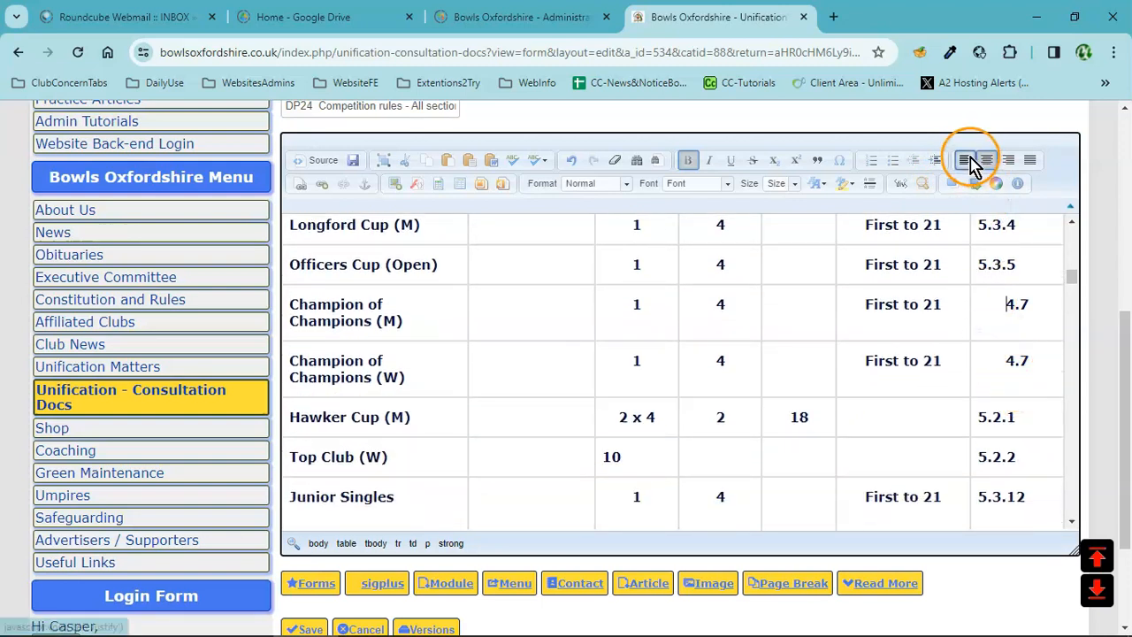
- Left-align the See Paragraph numbers in the Champion of Champions (M) and Champion of Champions (W) rows
left_click(1021, 354)
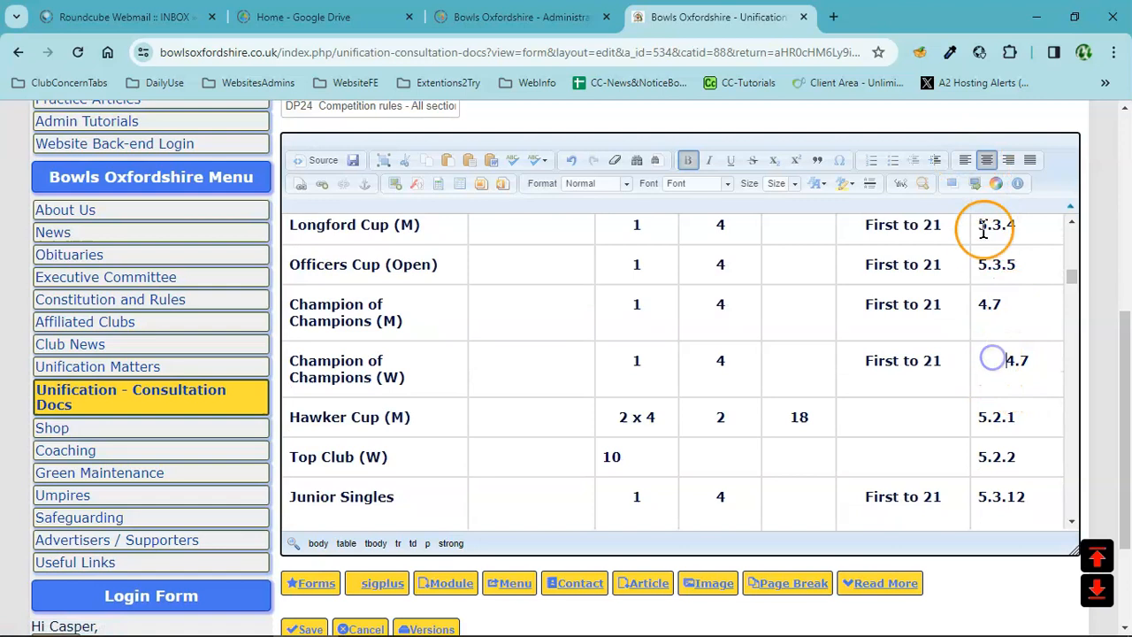
left_click(965, 160)
scroll(1033, 399, "down", 1)
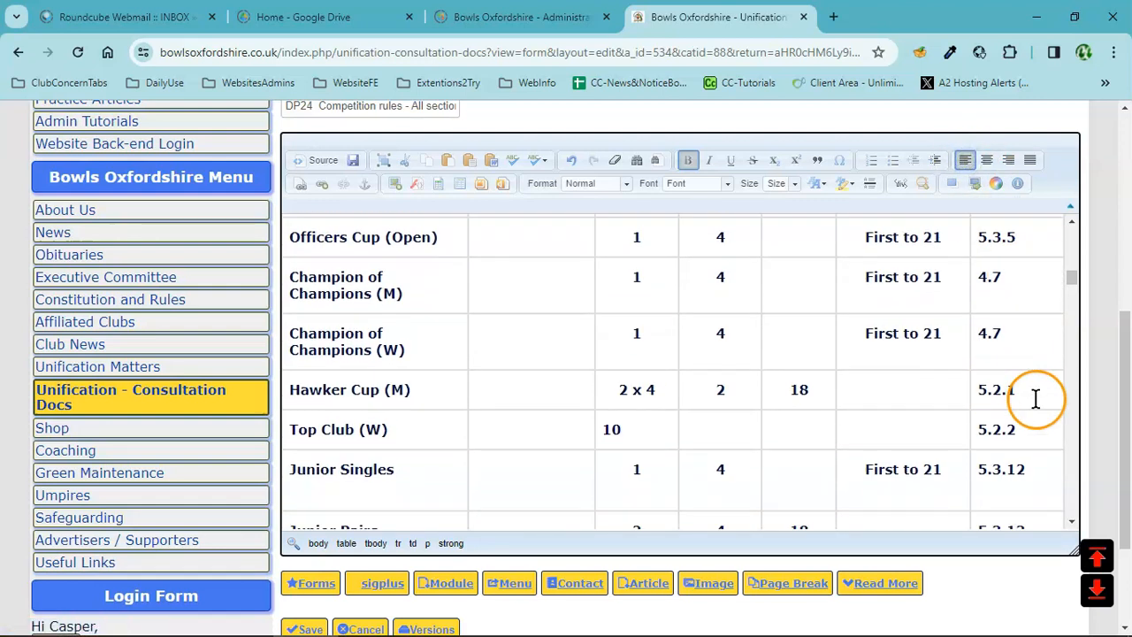
- Centre the No of players values in the Top Club (W), Amy Rose Bowl (W) and Balcomb Trophy (M) rows
scroll(823, 341, "down", 1)
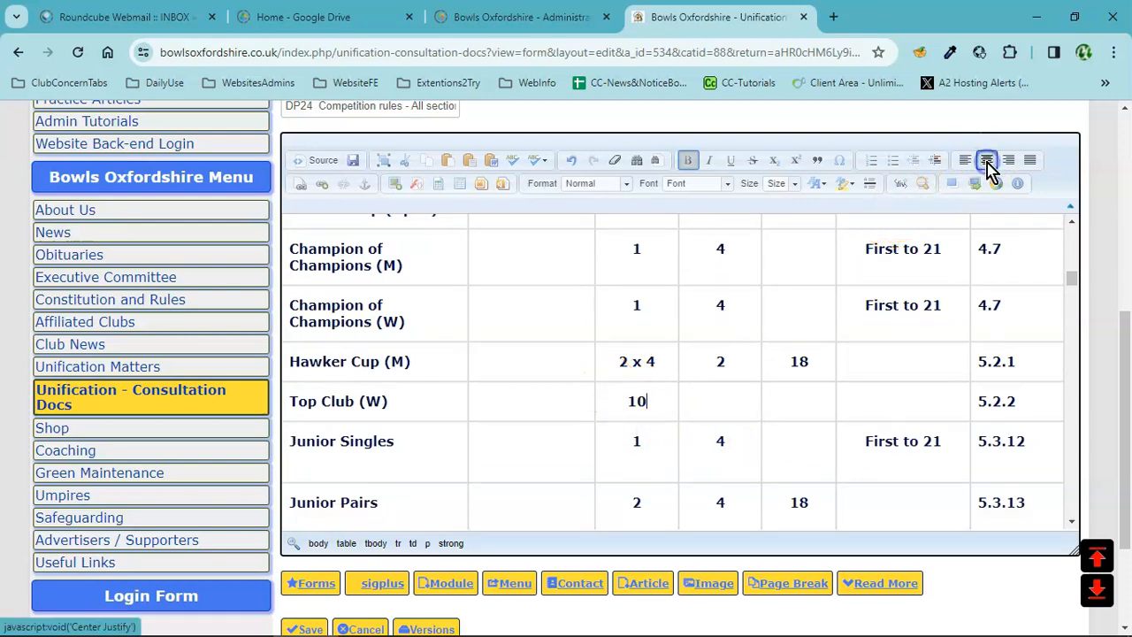
scroll(734, 358, "down", 3)
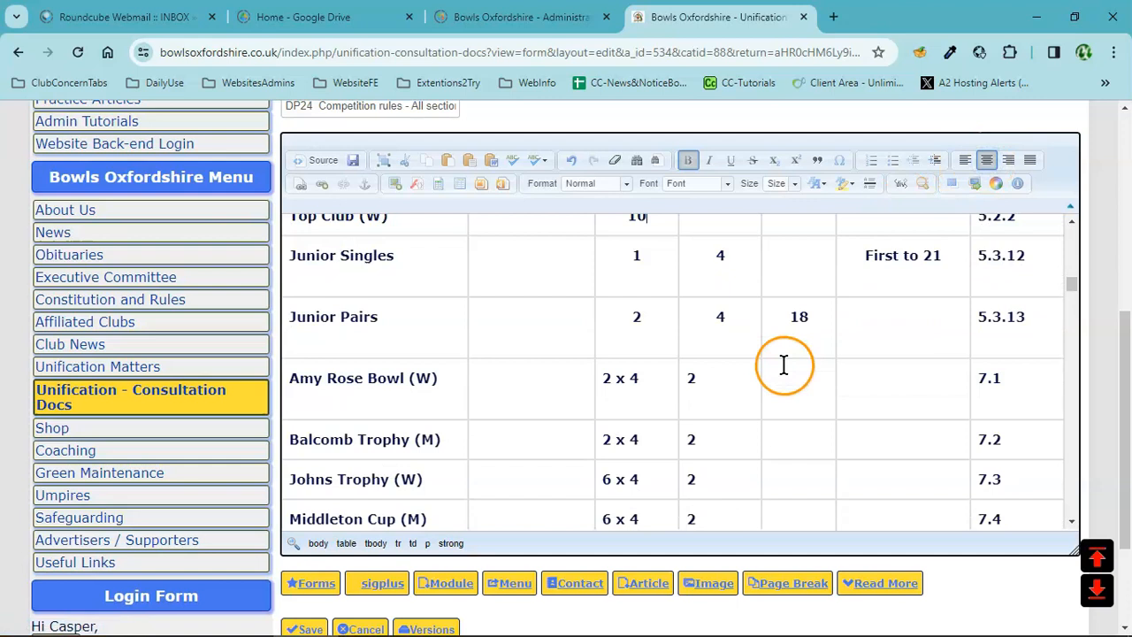
left_click(987, 167)
left_click(643, 442)
left_click(966, 160)
left_click(987, 166)
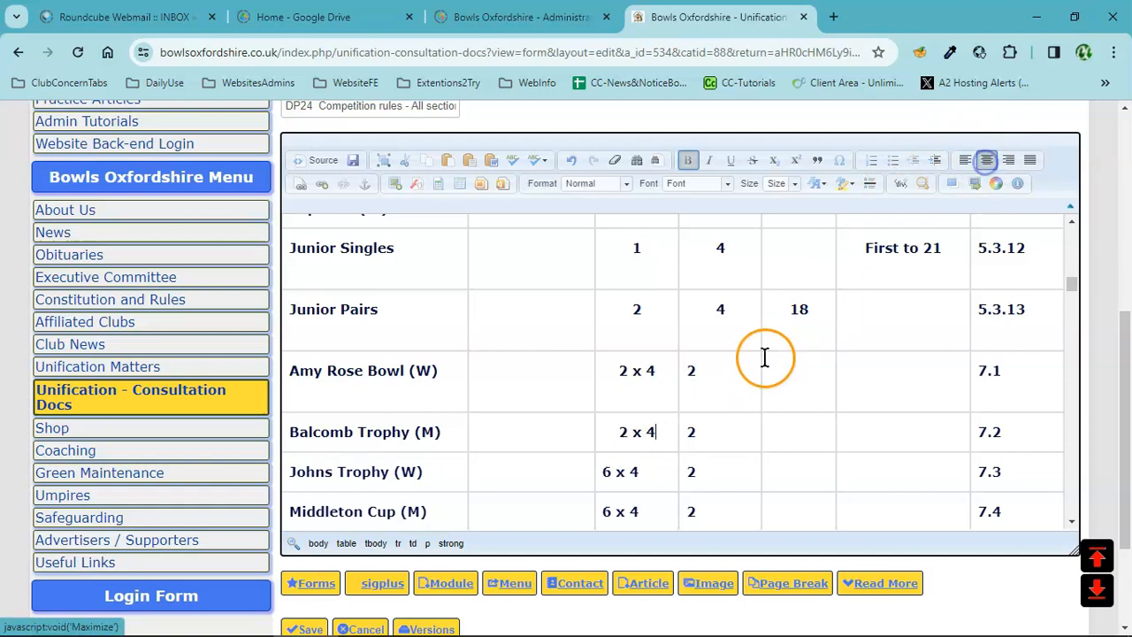
- Centre the No of players values in the Johns Trophy (W), Middleton Cup (M), Walker Cup (W) and White Rose Trophy (M) rows
scroll(743, 366, "down", 3)
left_click(664, 280)
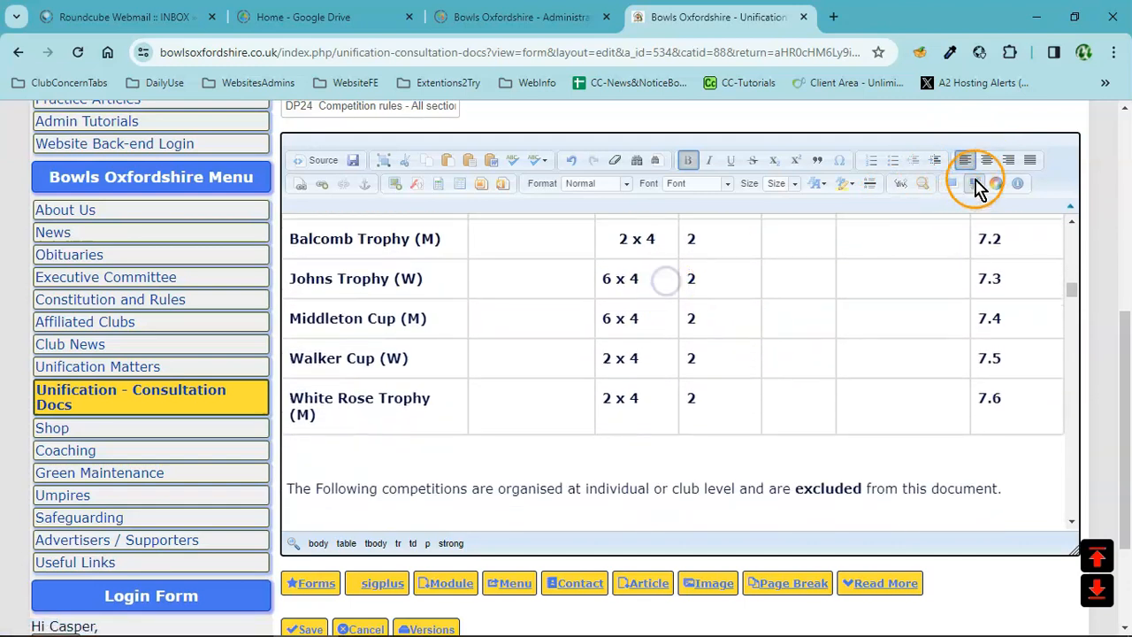
left_click(988, 160)
left_click(655, 318)
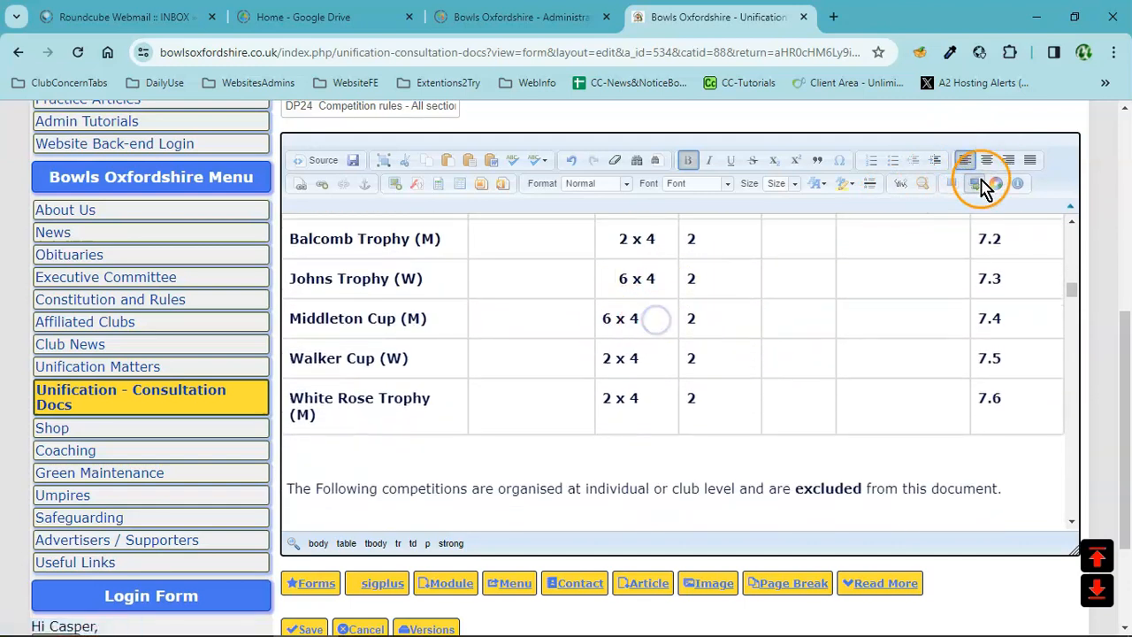
left_click(988, 163)
left_click(669, 356)
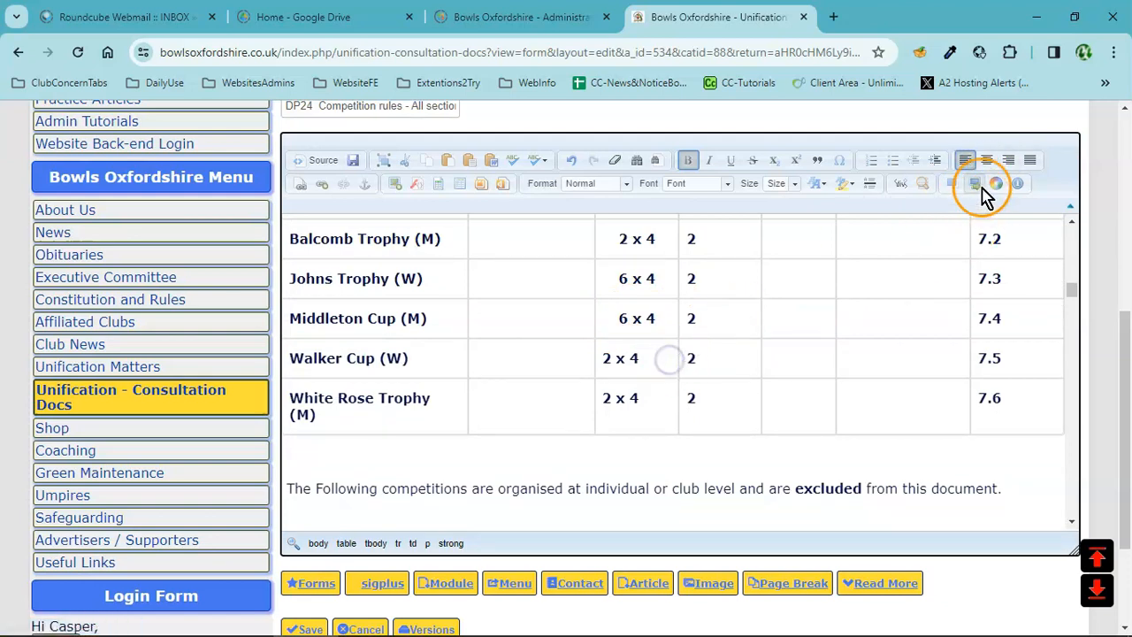
left_click(992, 170)
left_click(732, 356)
left_click(664, 400)
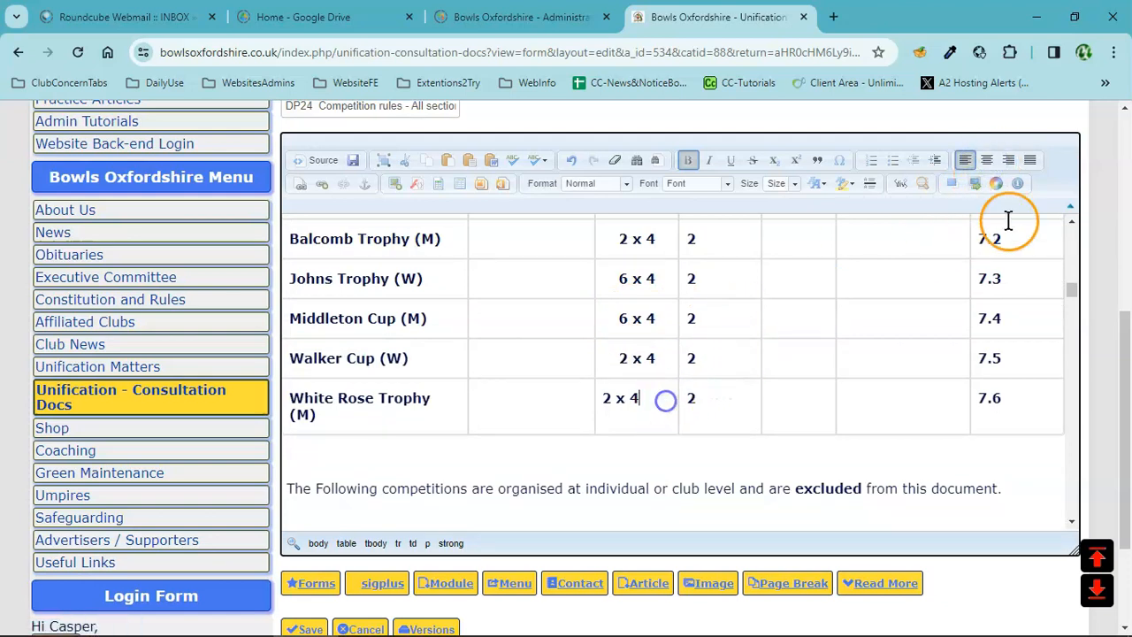
left_click(869, 408)
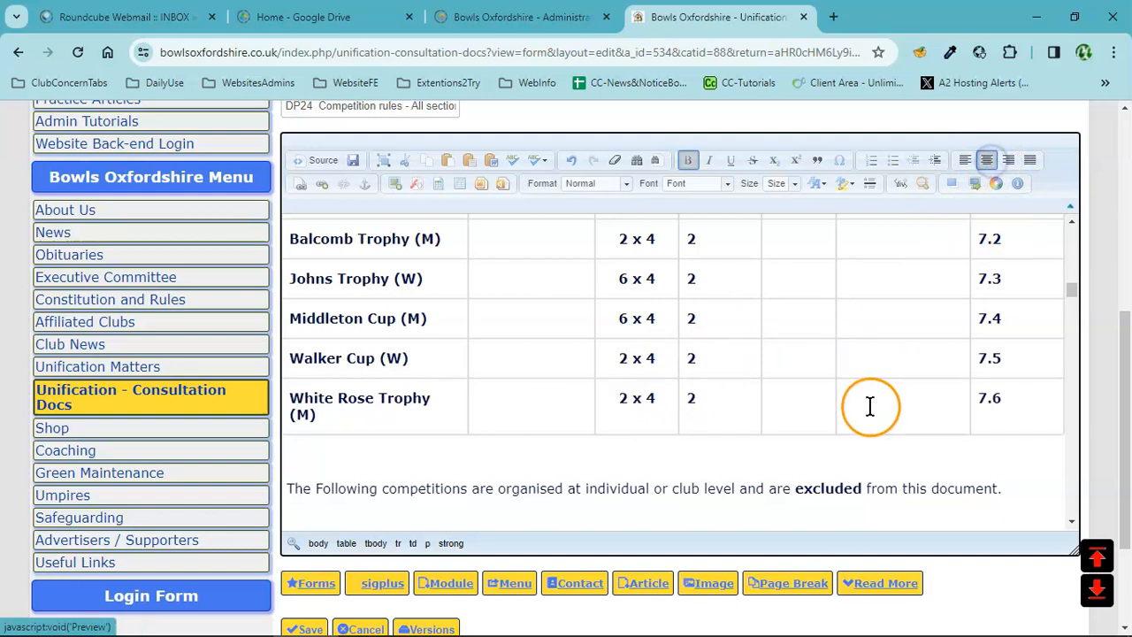
- Centre the No of Bowls values in the rows from Amy Rose Bowl (W) down to White Rose Trophy (M)
scroll(867, 408, "up", 5)
left_click(749, 404)
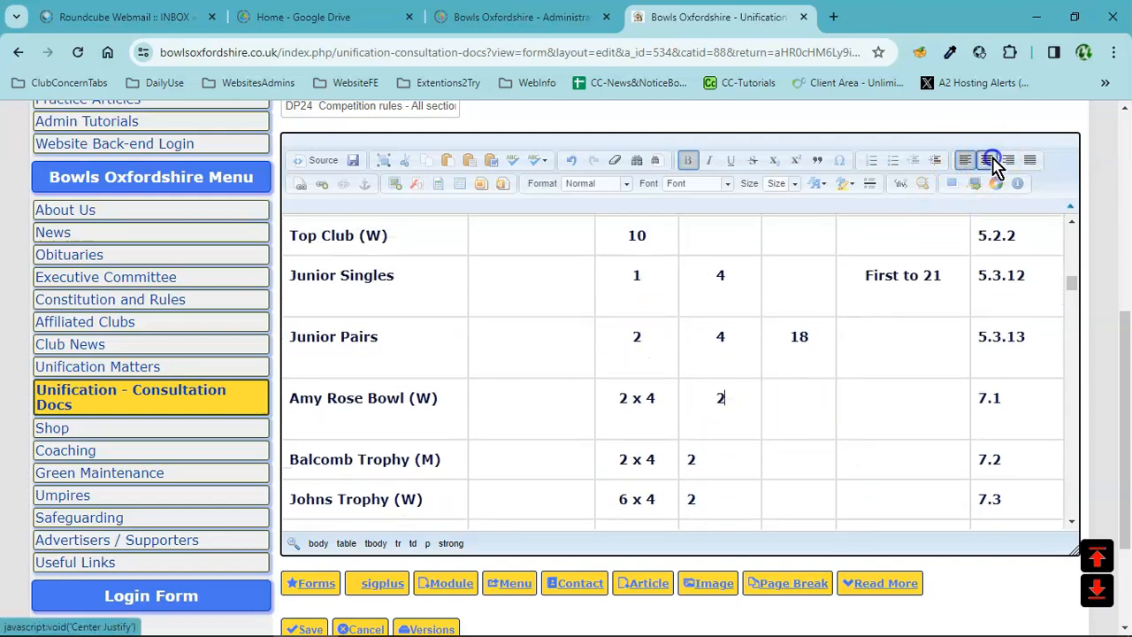
left_click(745, 456)
scroll(861, 339, "down", 4)
left_click(985, 160)
left_click(986, 160)
left_click(730, 345)
left_click(986, 161)
left_click(747, 385)
left_click(985, 160)
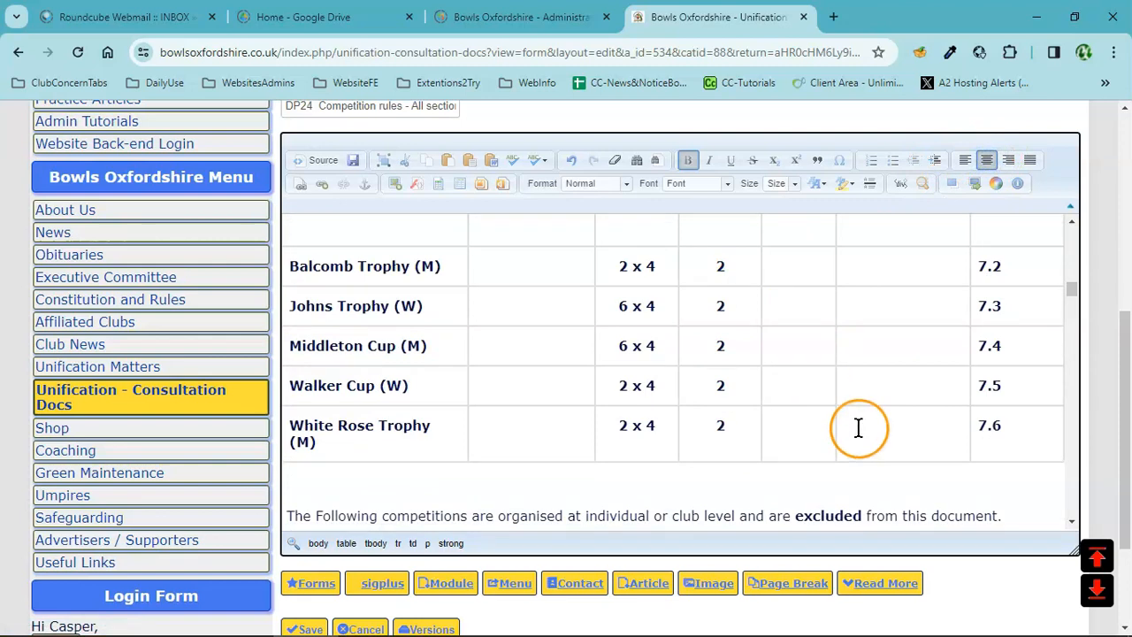
- Check the cells of the Junior Pairs and Junior Singles rows for whatever causes their extra row height
scroll(858, 428, "up", 5)
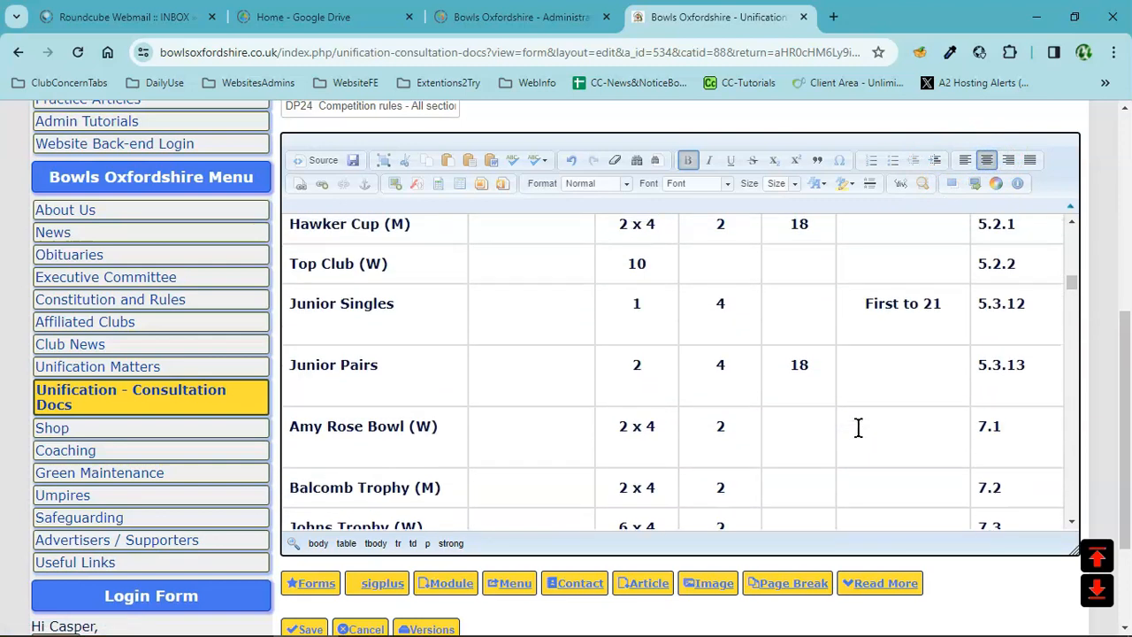
left_click(586, 413)
left_click(424, 386)
left_click(538, 386)
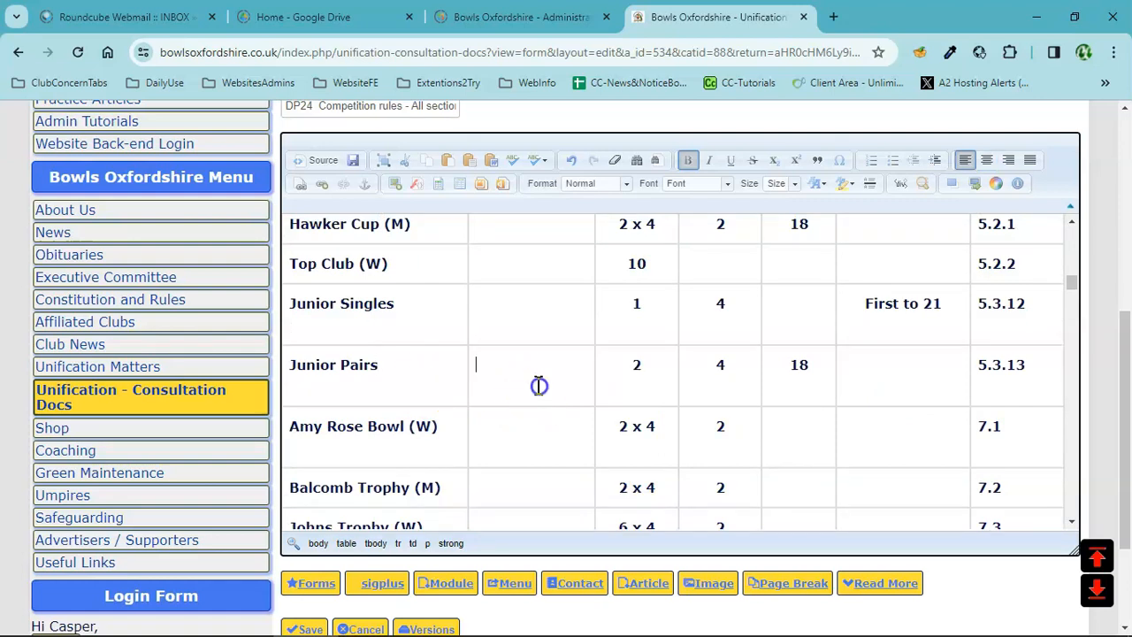
left_click(620, 383)
left_click(668, 389)
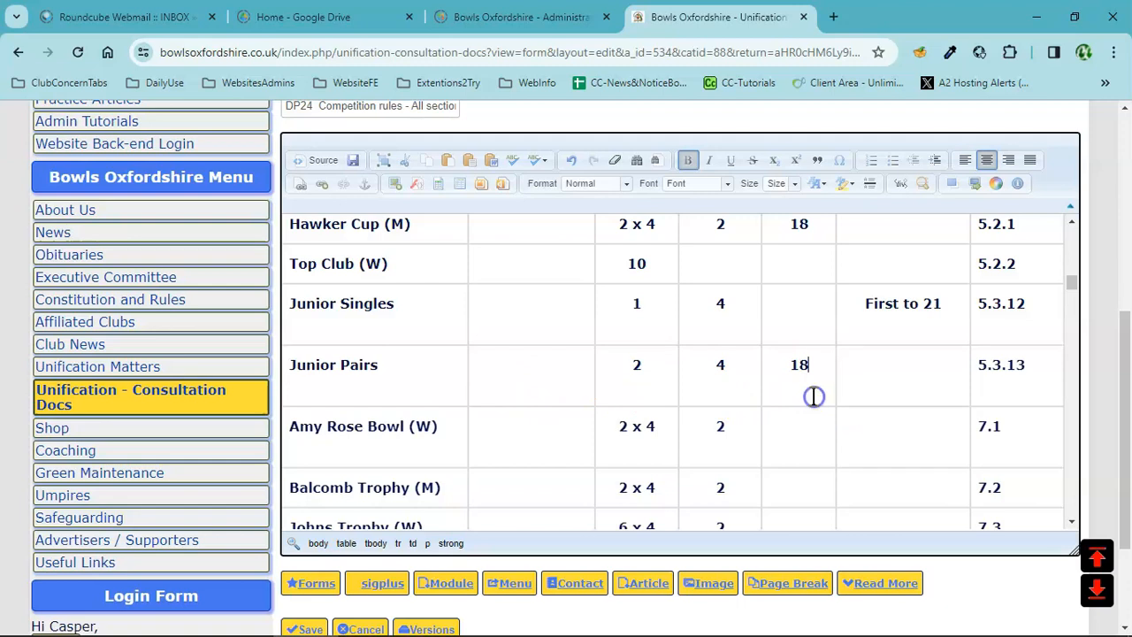
left_click(895, 395)
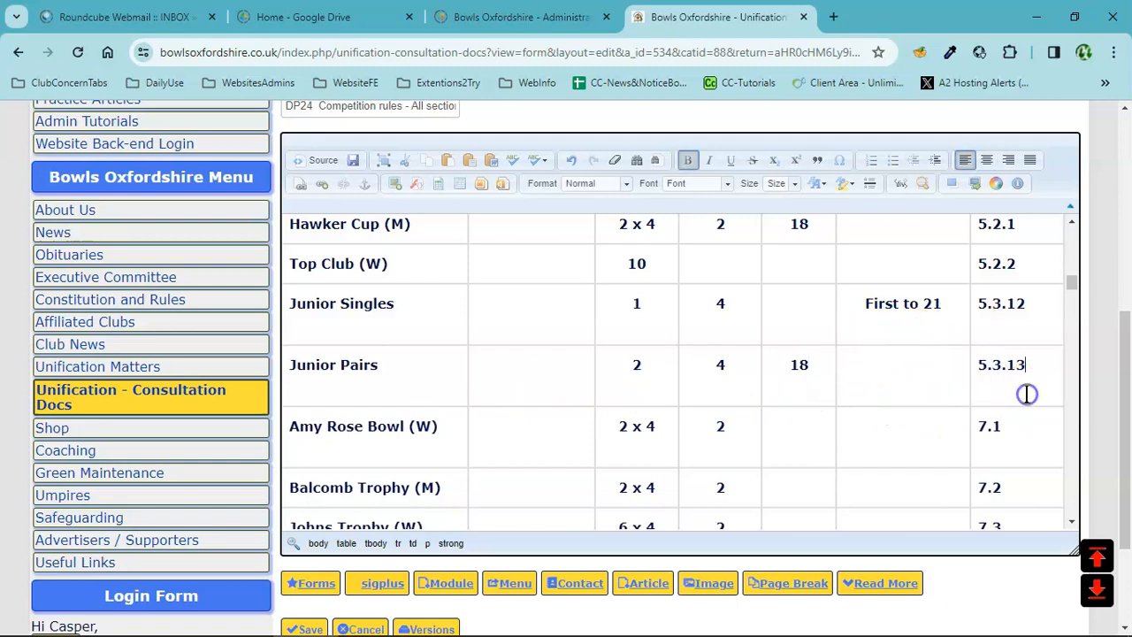
left_click(333, 379)
scroll(404, 398, "up", 2)
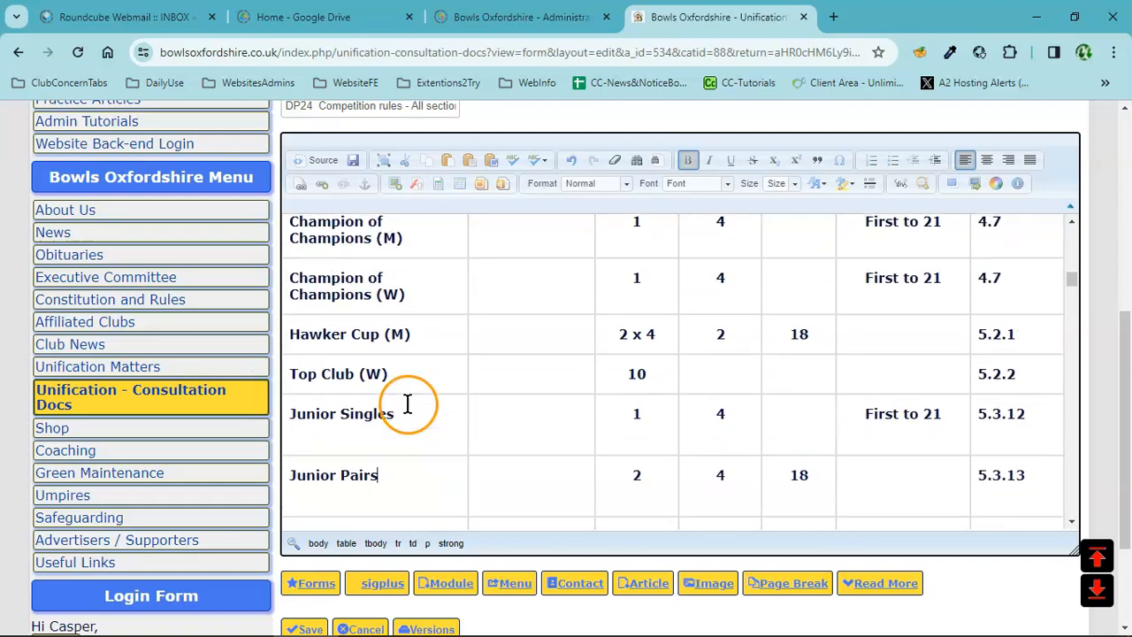
left_click(390, 439)
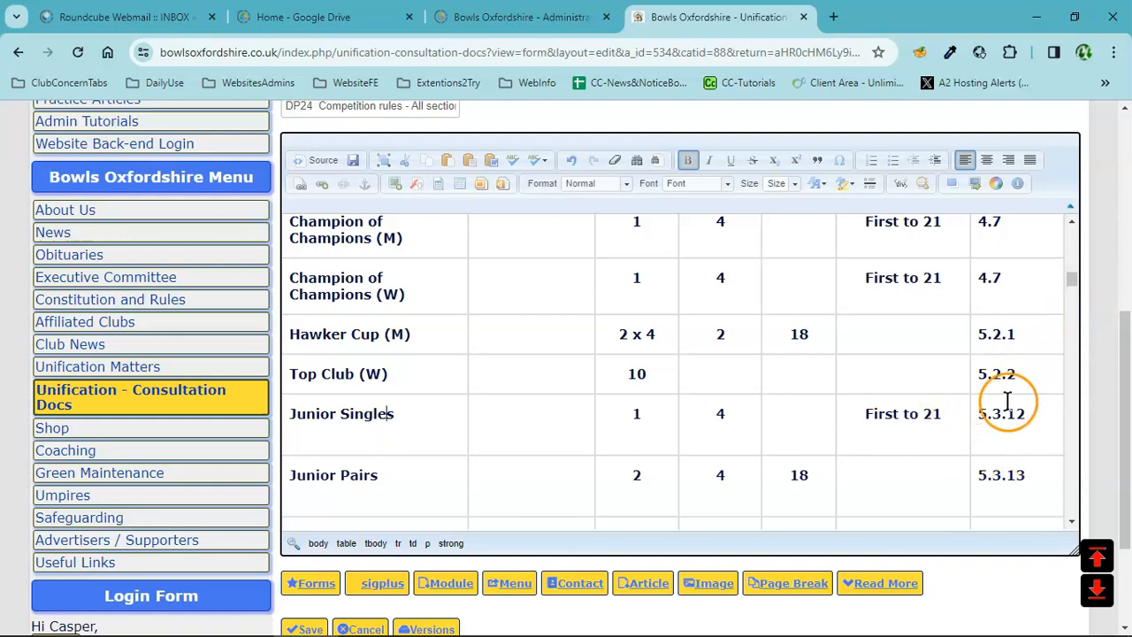
scroll(374, 455, "down", 4)
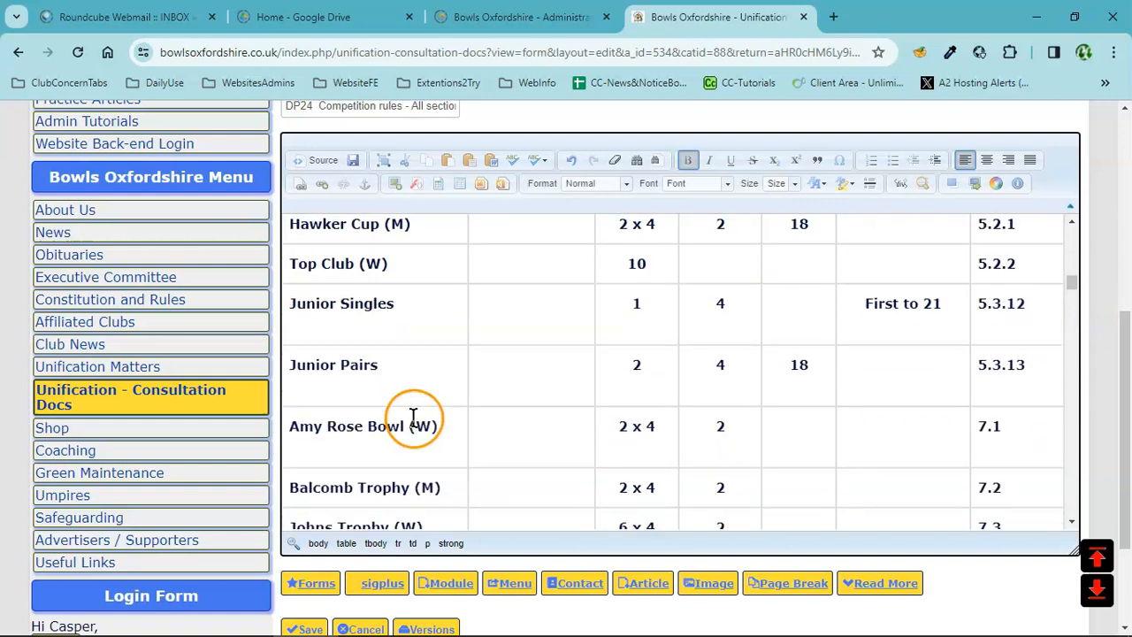
- Try to select the whole competition table starting from its Competition heading cell
scroll(442, 450, "up", 8)
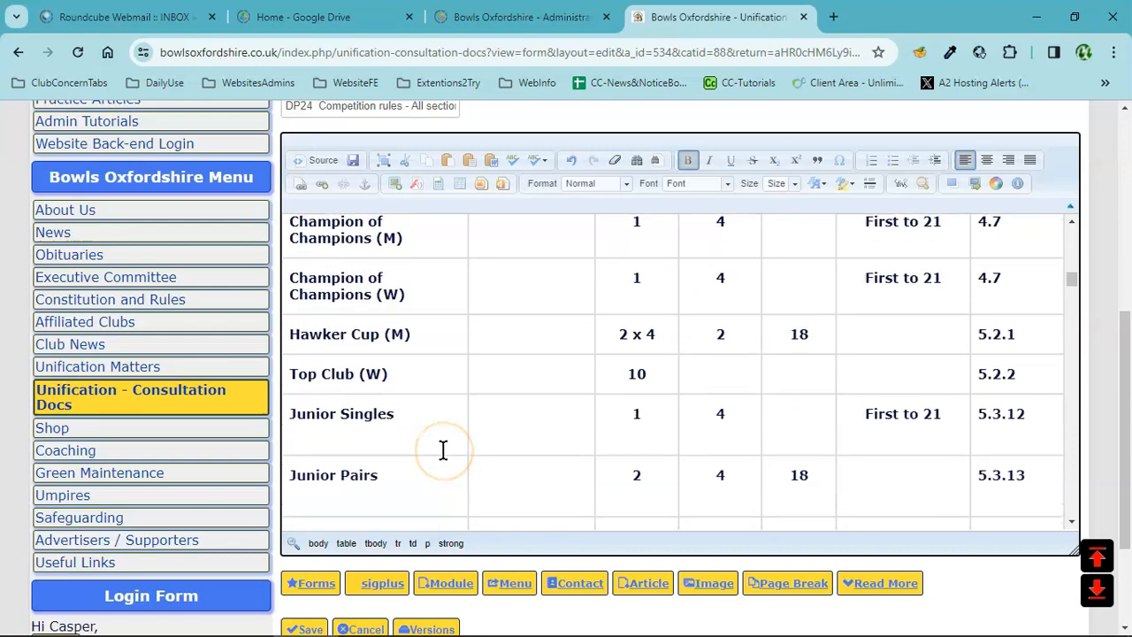
scroll(443, 450, "up", 15)
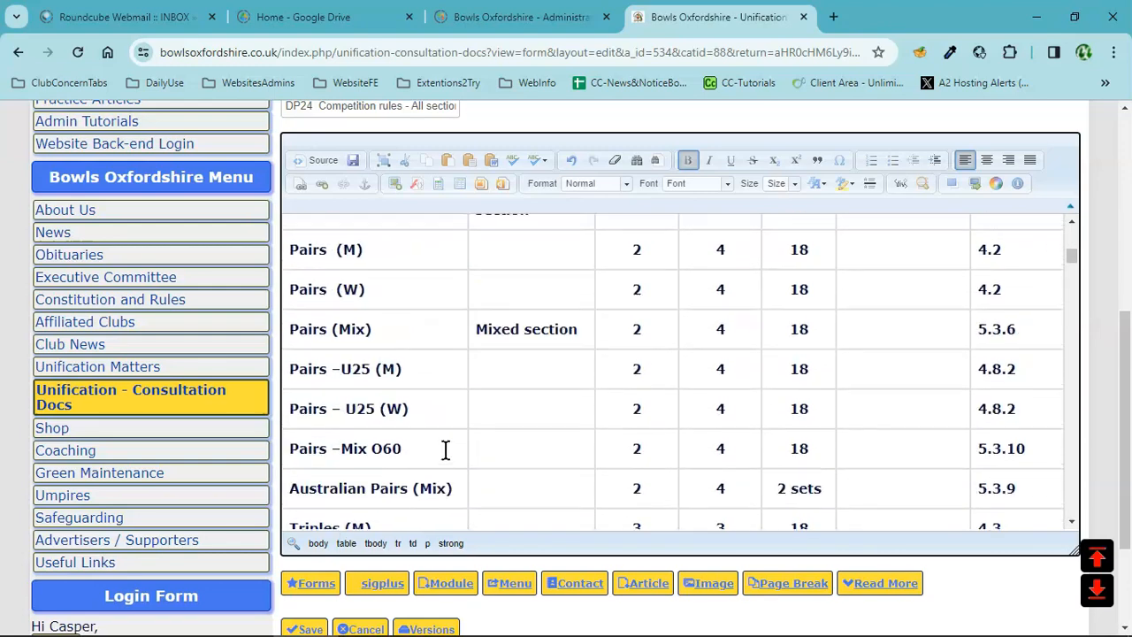
scroll(446, 450, "up", 4)
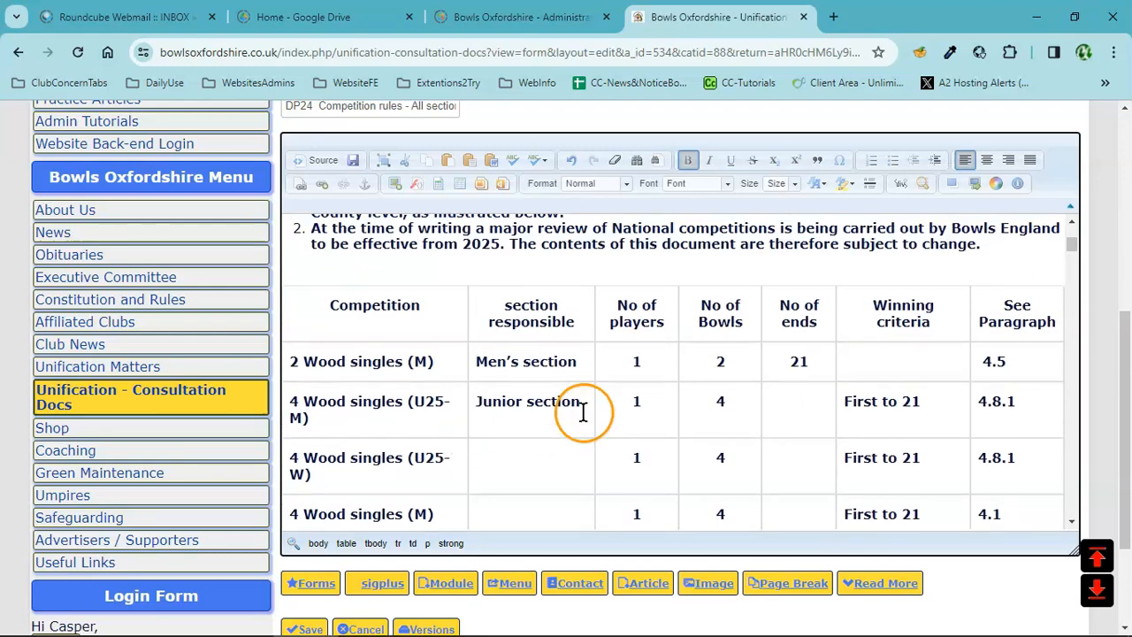
left_click(286, 306)
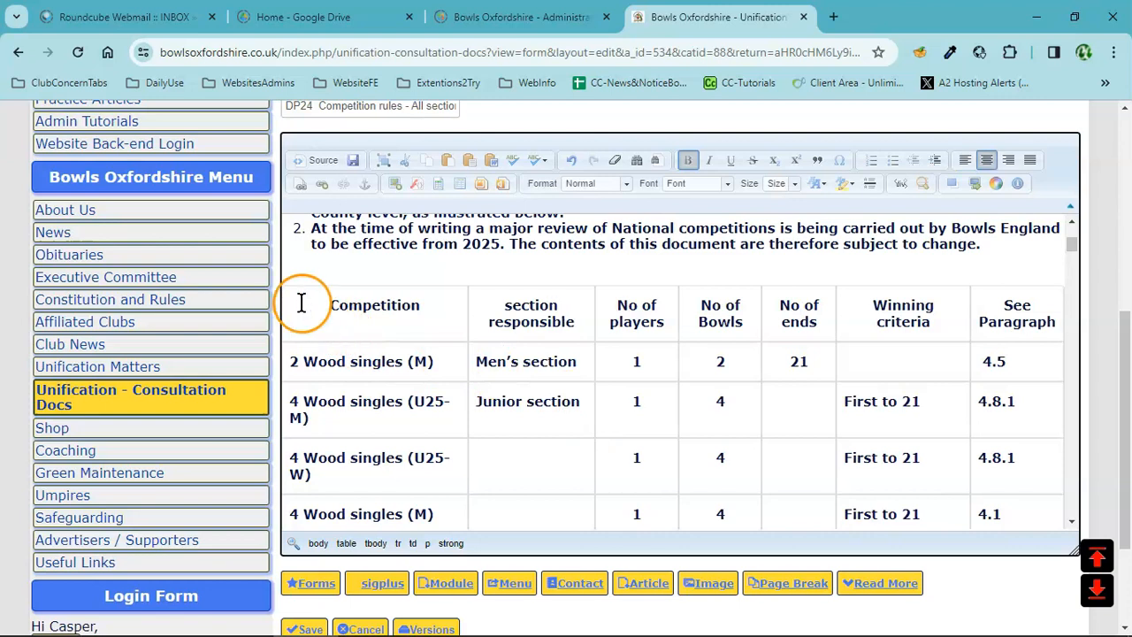
double_click(300, 304)
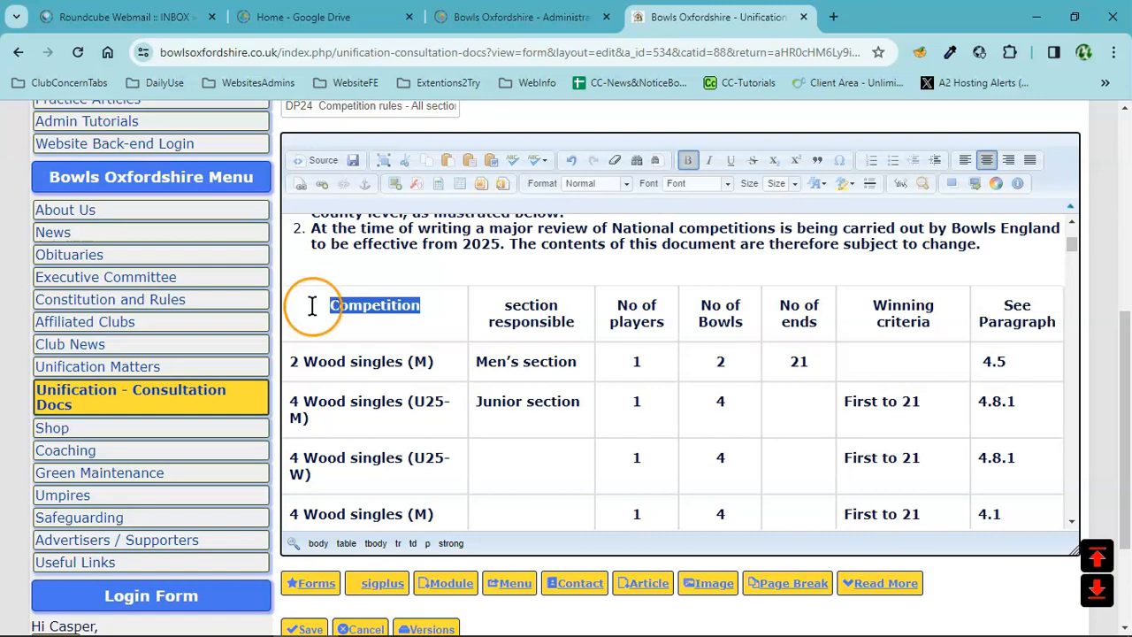
left_click(310, 310)
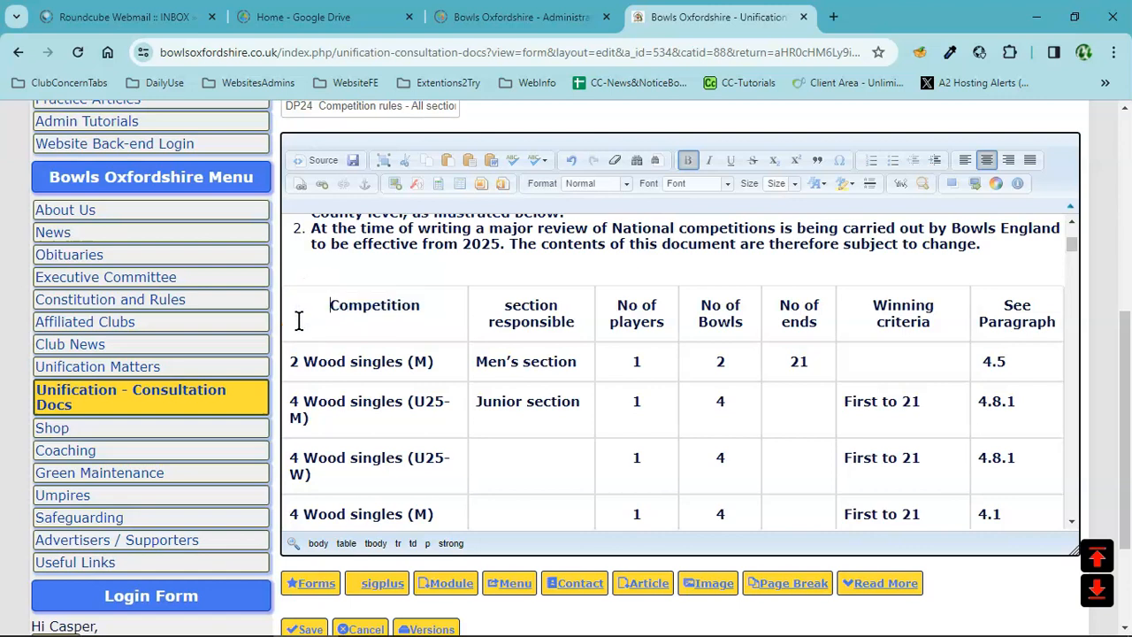
- Select all of the article's content, review how the selection covers the competition table, and clear the selection
key("ctrl+a")
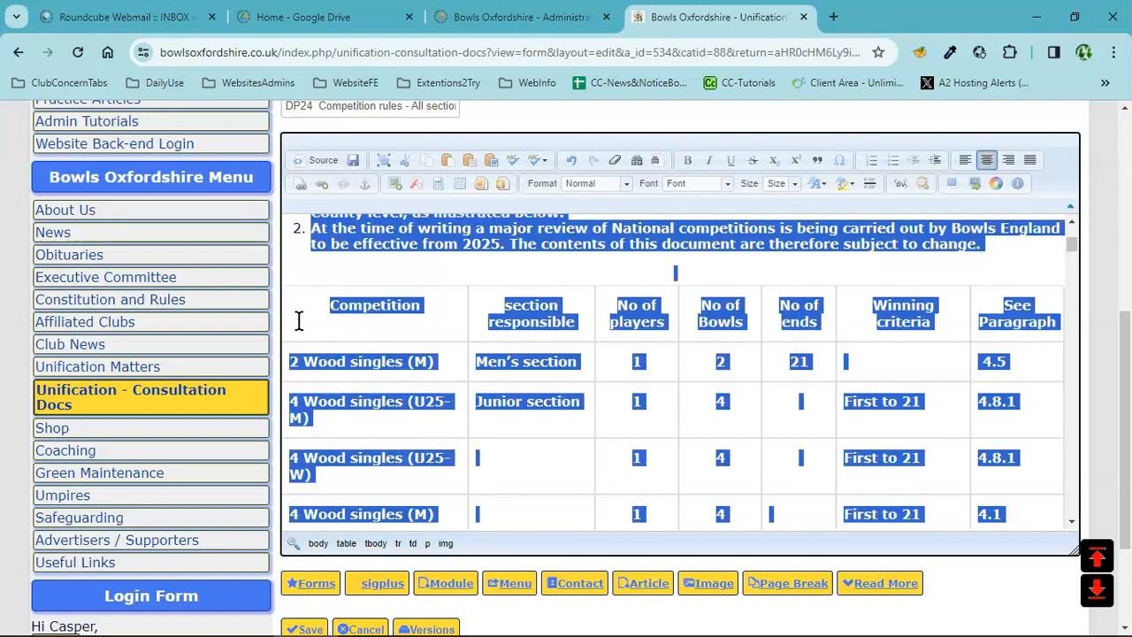
scroll(803, 382, "up", 1)
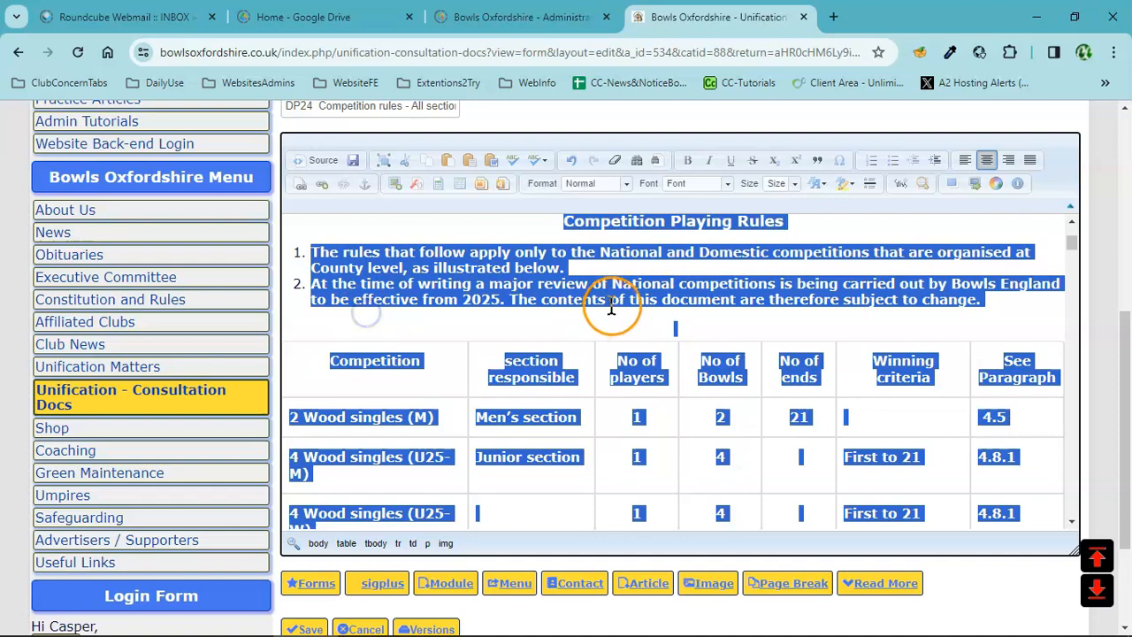
scroll(900, 405, "down", 6)
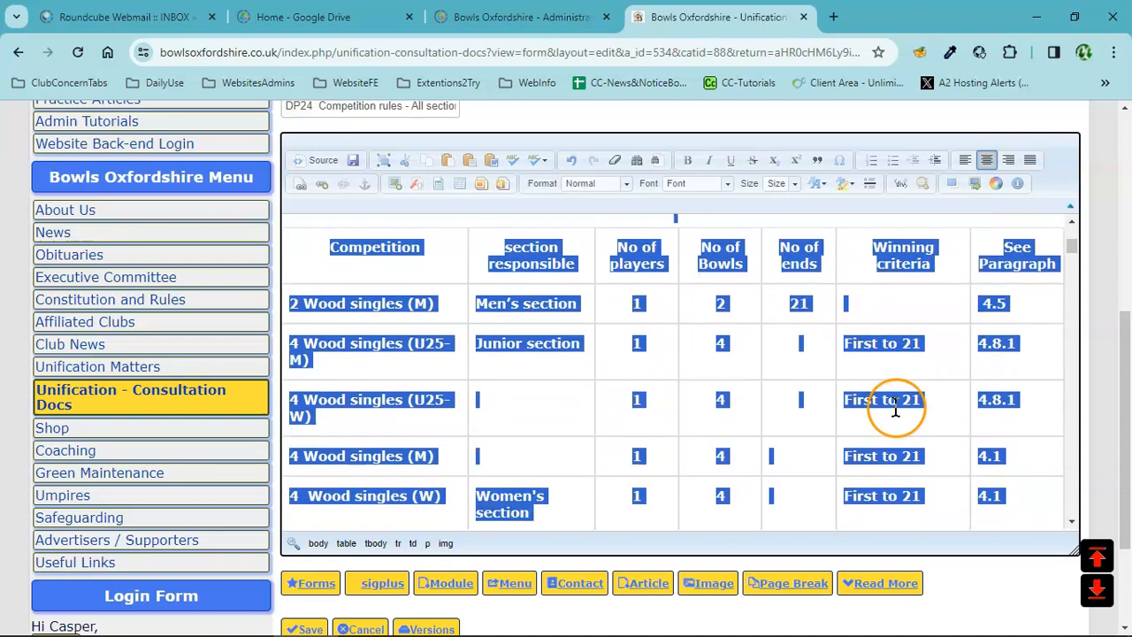
scroll(886, 429, "down", 10)
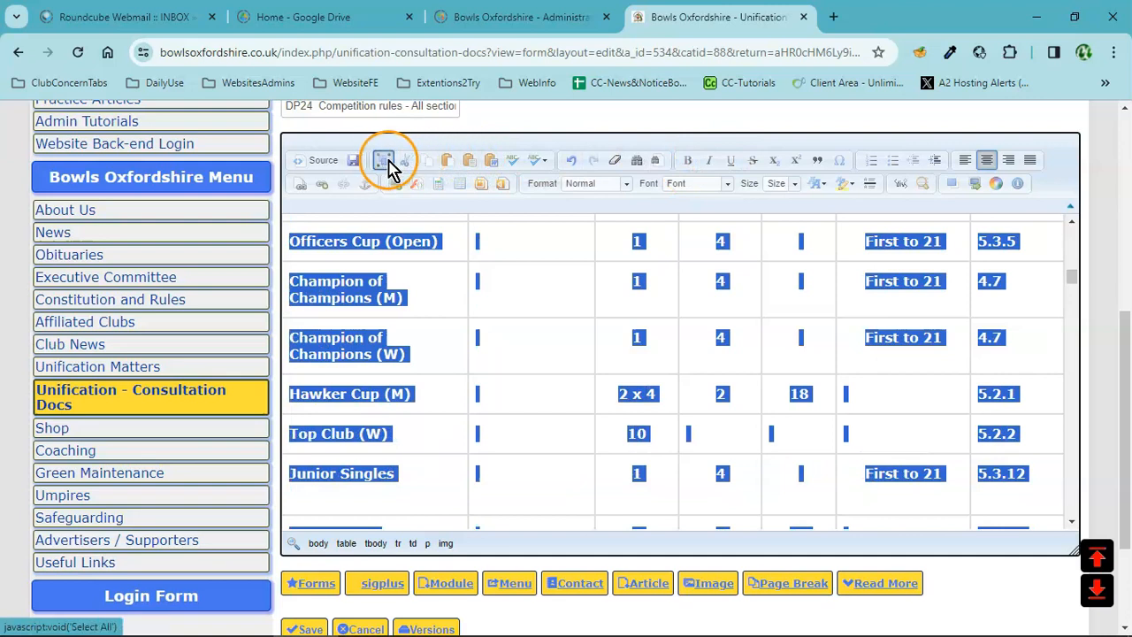
left_click(522, 270)
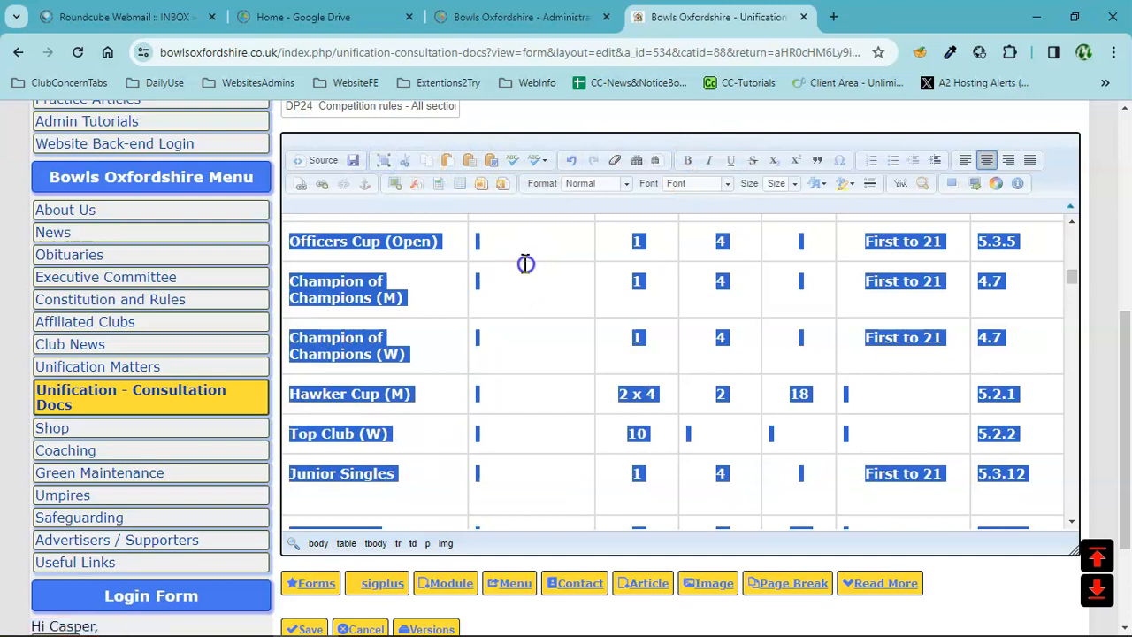
- Select the whole competition table from the Competition heading to the See Paragraph cell of the White Rose Trophy (M) row
scroll(538, 364, "up", 2)
scroll(537, 363, "up", 8)
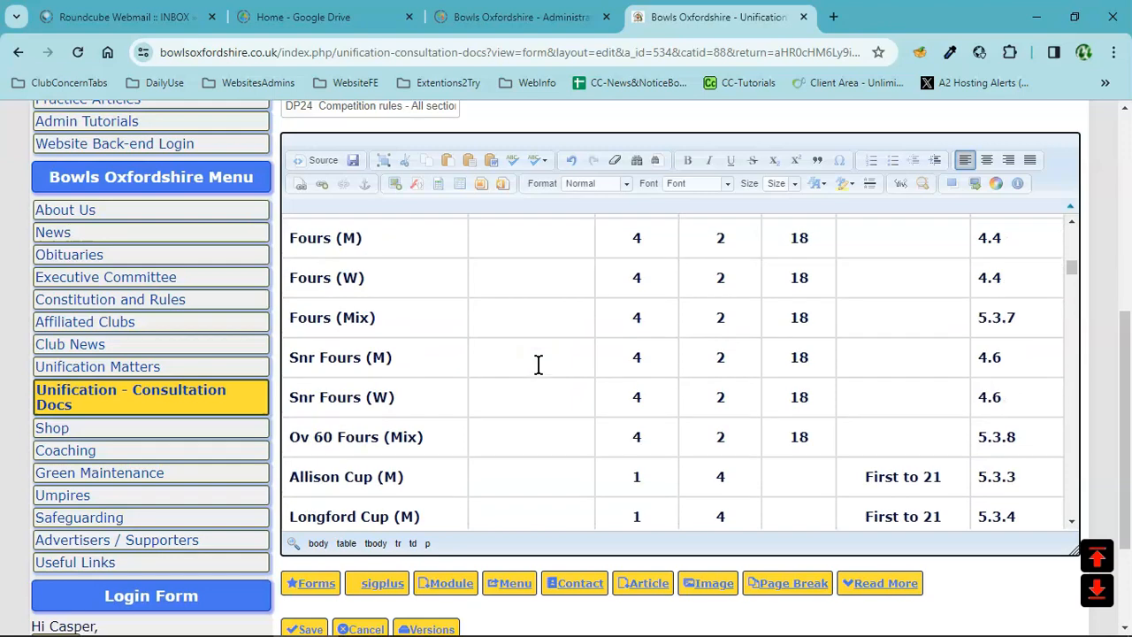
scroll(537, 363, "up", 7)
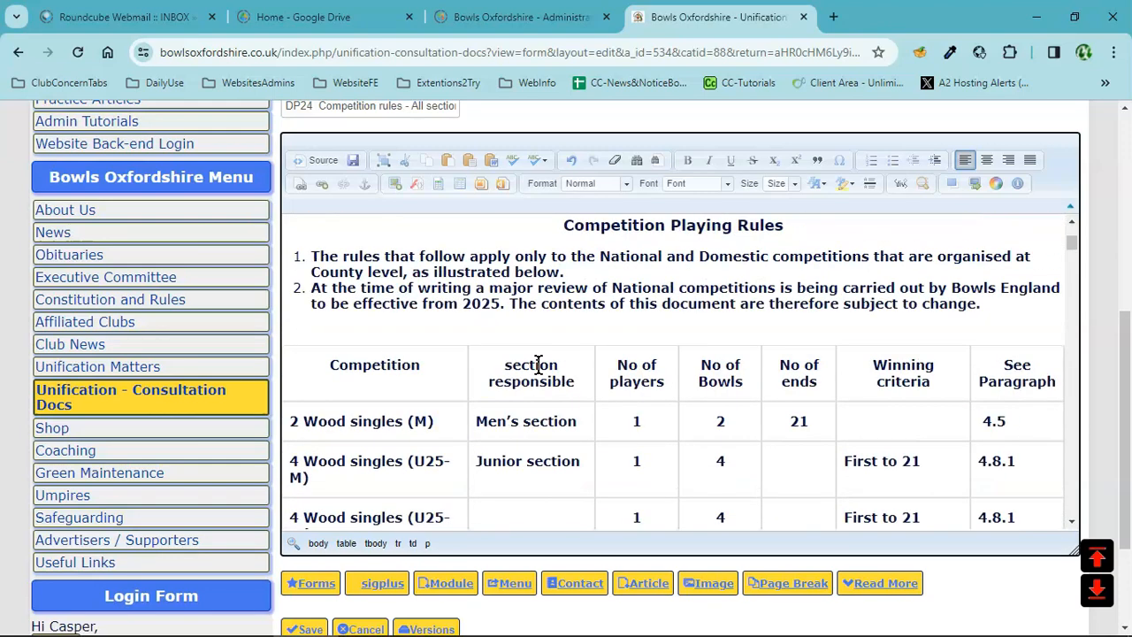
scroll(637, 266, "down", 5)
scroll(685, 336, "down", 2)
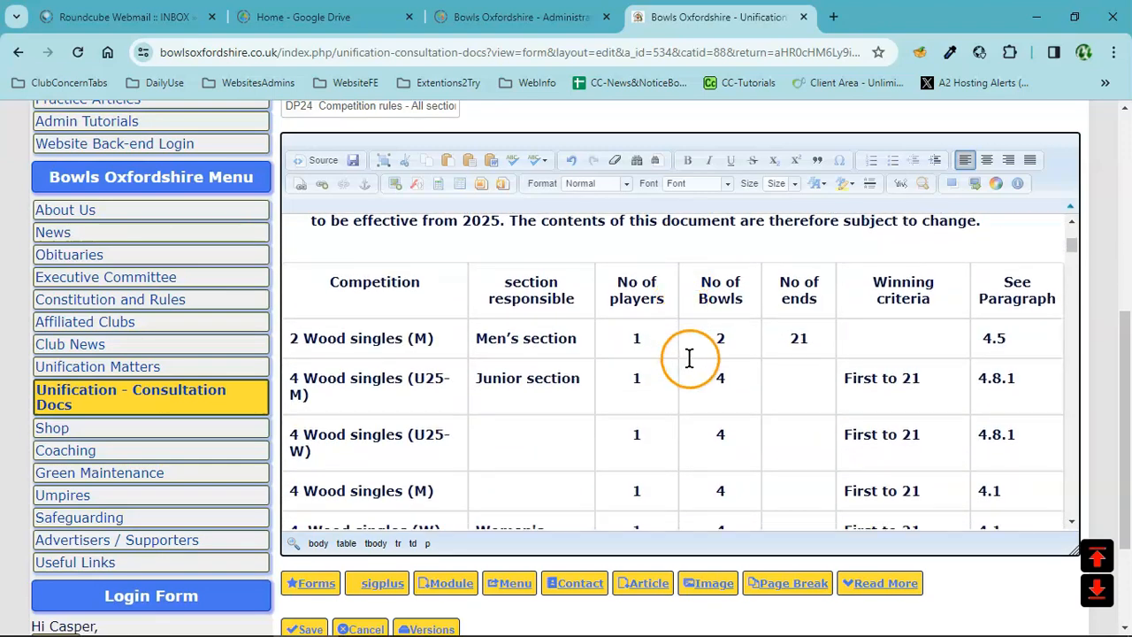
scroll(448, 362, "up", 1)
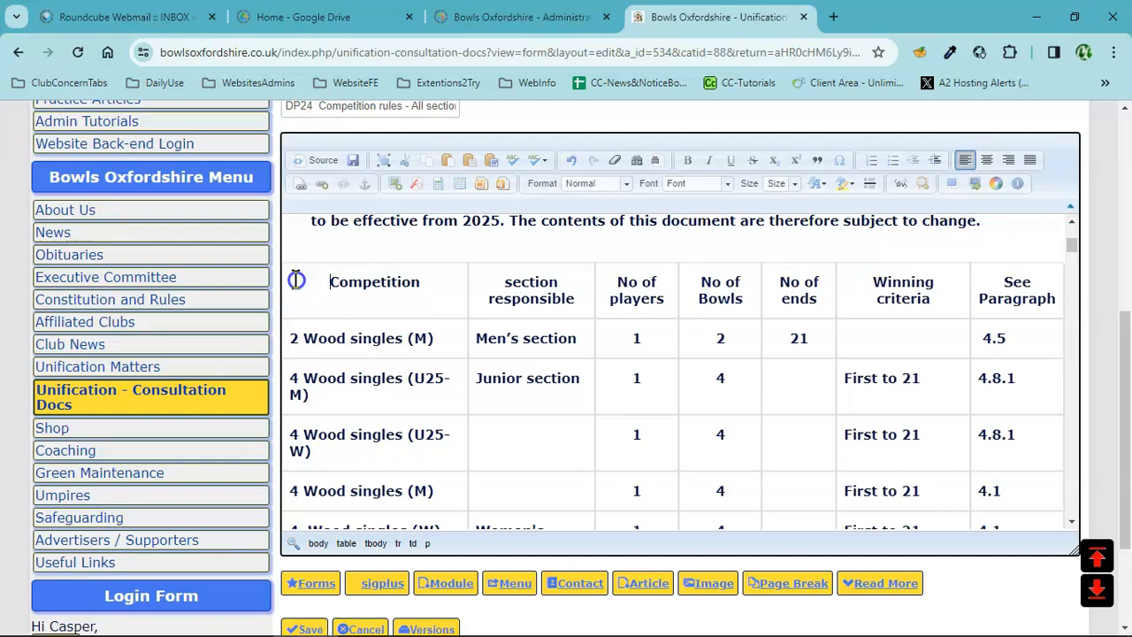
left_click_drag(296, 280, 954, 454)
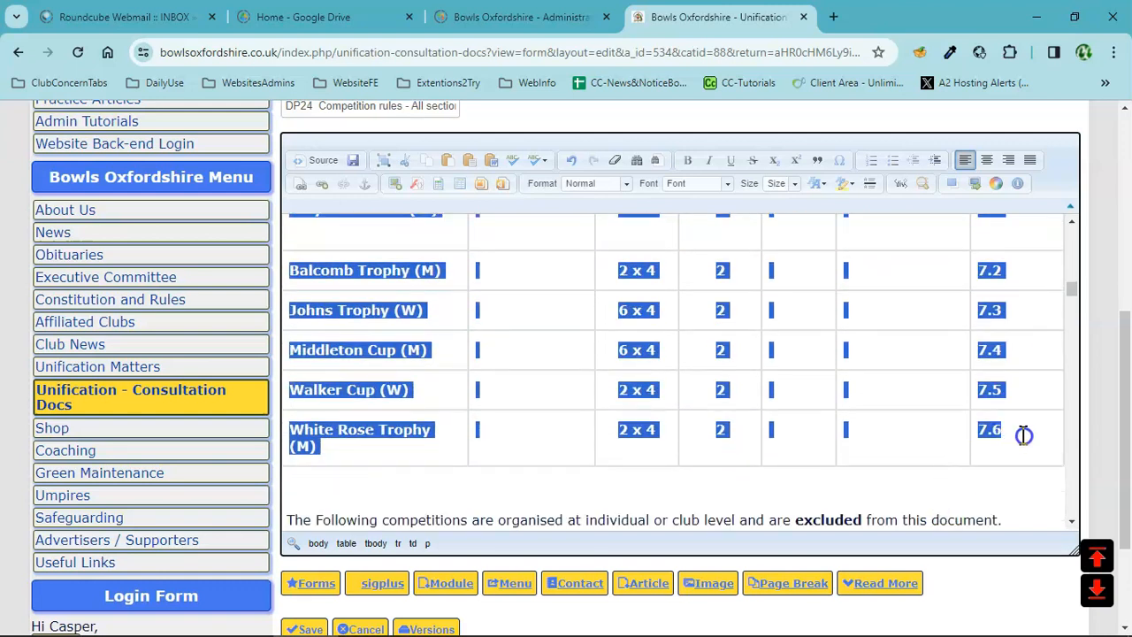
- Change the paragraph format of the whole selected competition table to Normal (DIV)
left_click_drag(1025, 435, 1025, 435)
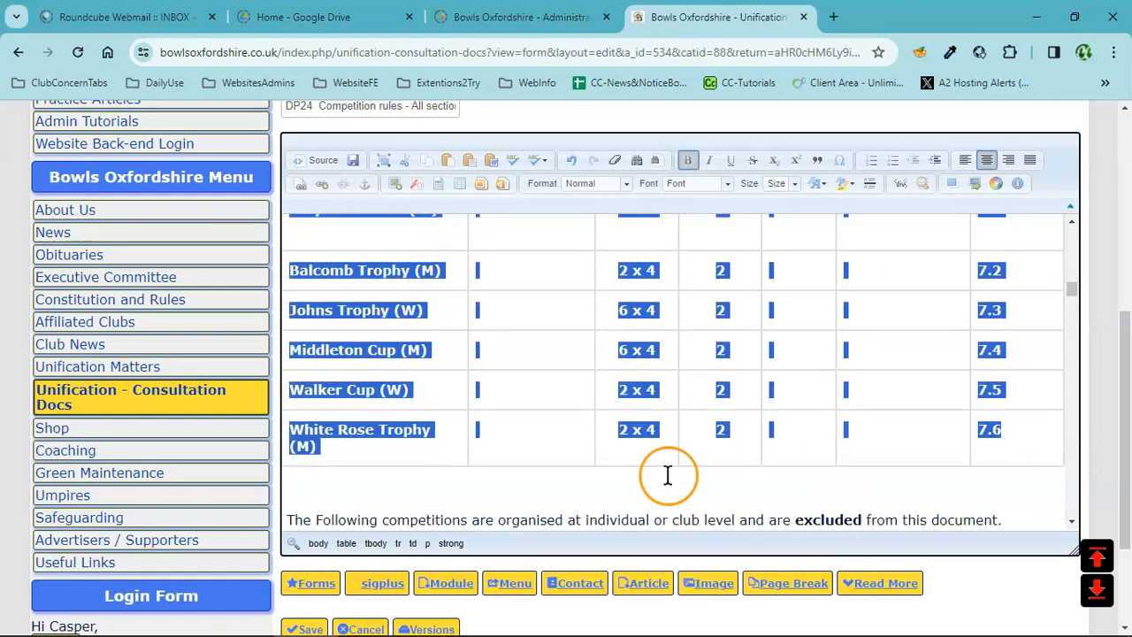
scroll(417, 448, "up", 8)
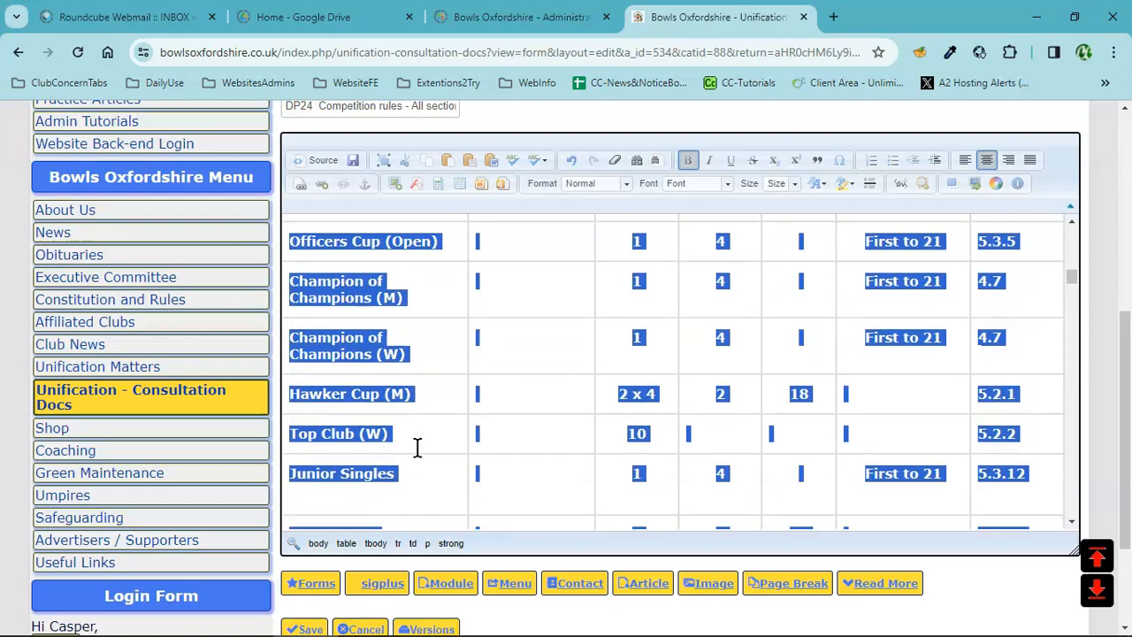
scroll(418, 448, "up", 10)
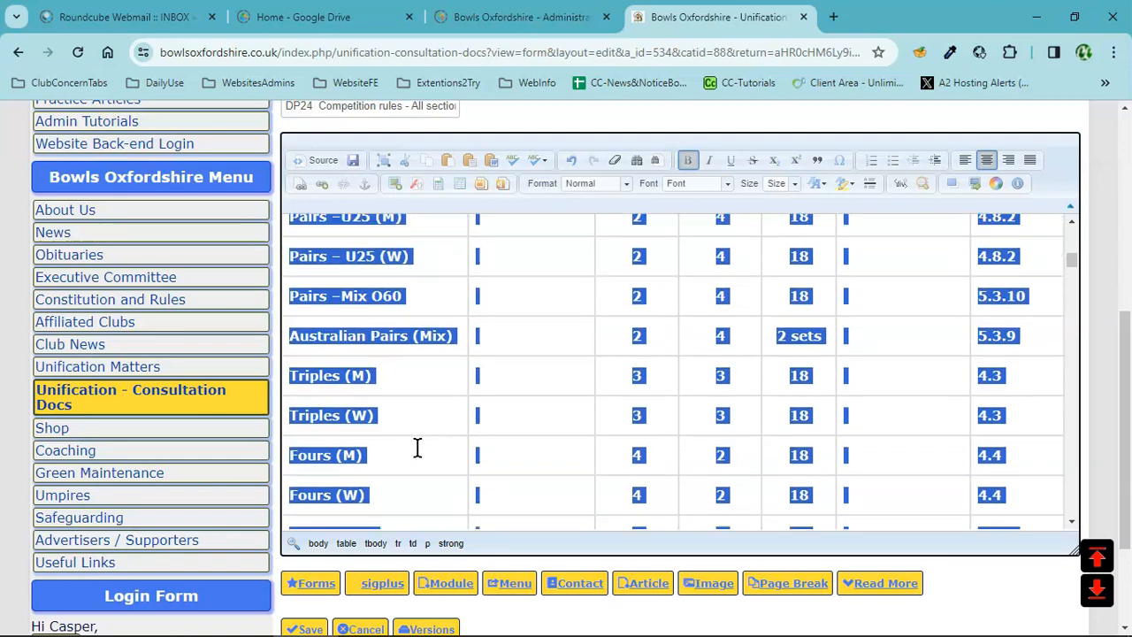
scroll(417, 449, "up", 5)
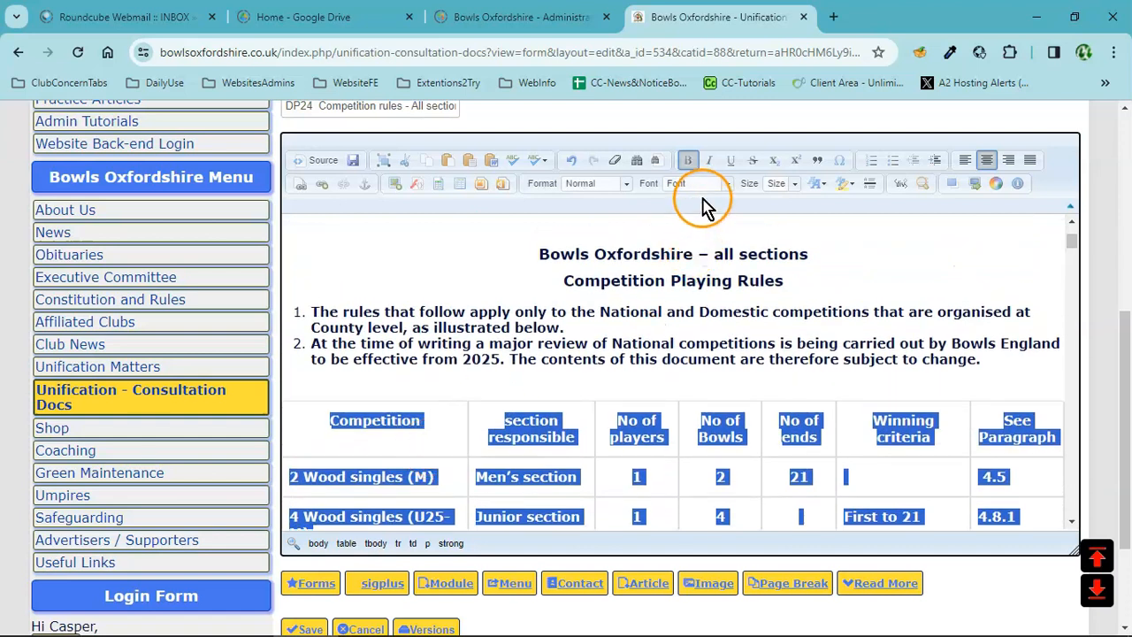
left_click(626, 184)
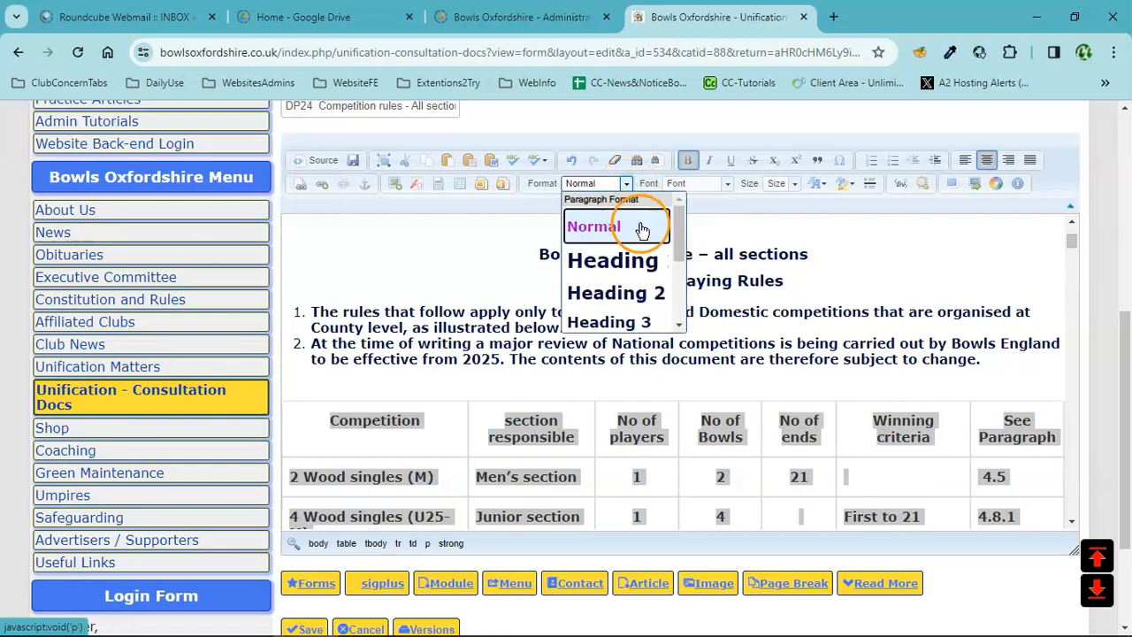
left_click_drag(680, 246, 692, 309)
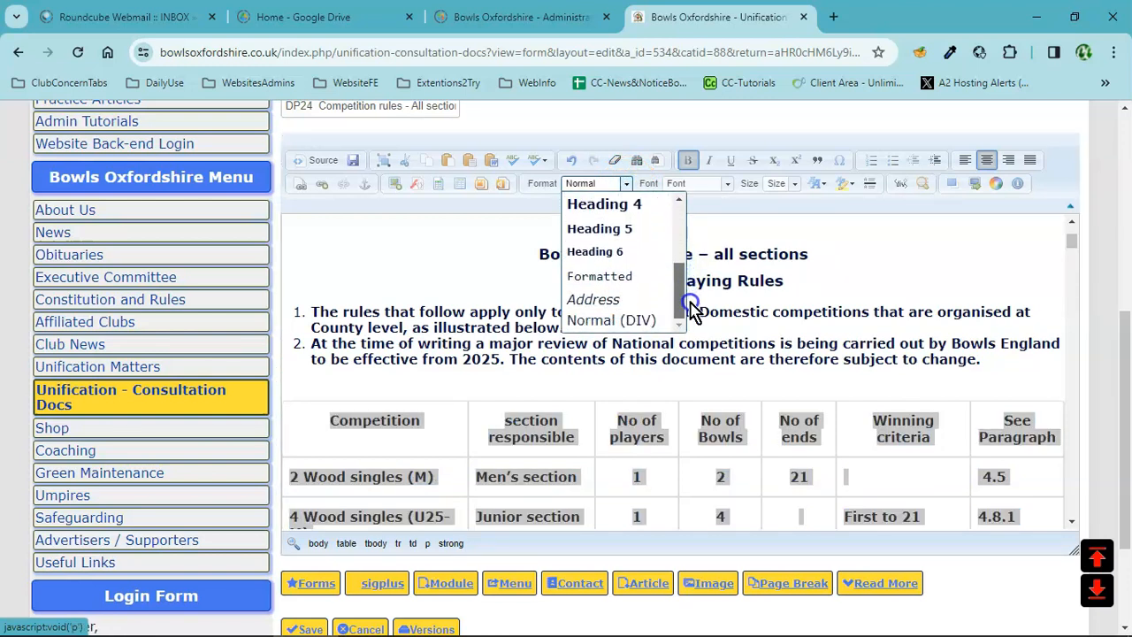
left_click(590, 320)
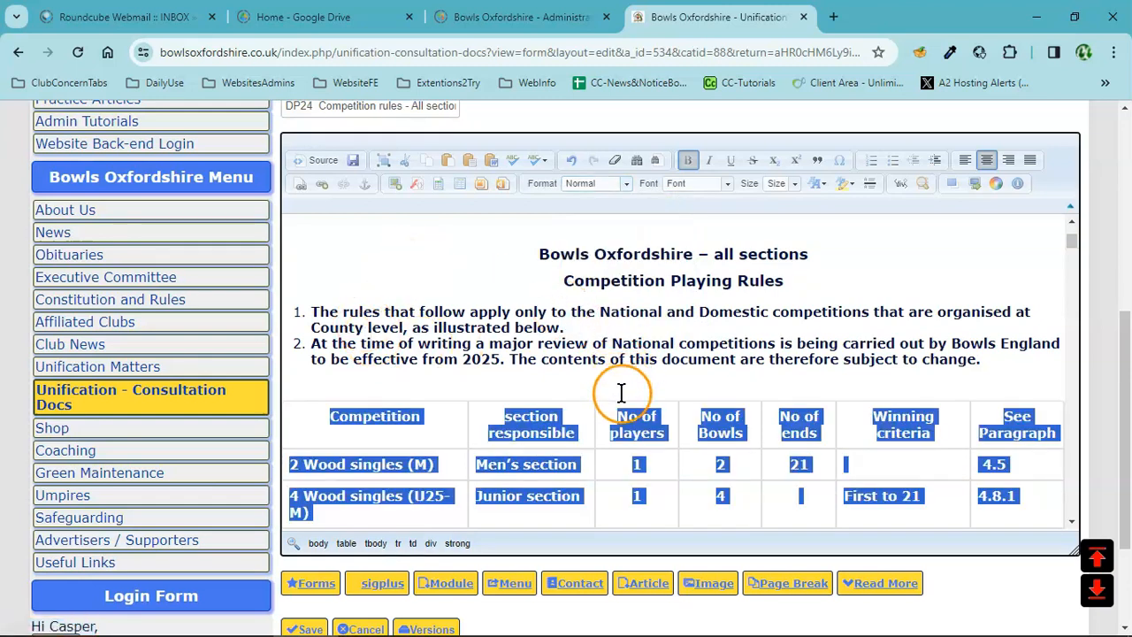
- Review the row heights down the table and check the cells of the Junior Singles and Junior Pairs rows for causes of extra height
scroll(621, 392, "down", 2)
scroll(600, 417, "down", 4)
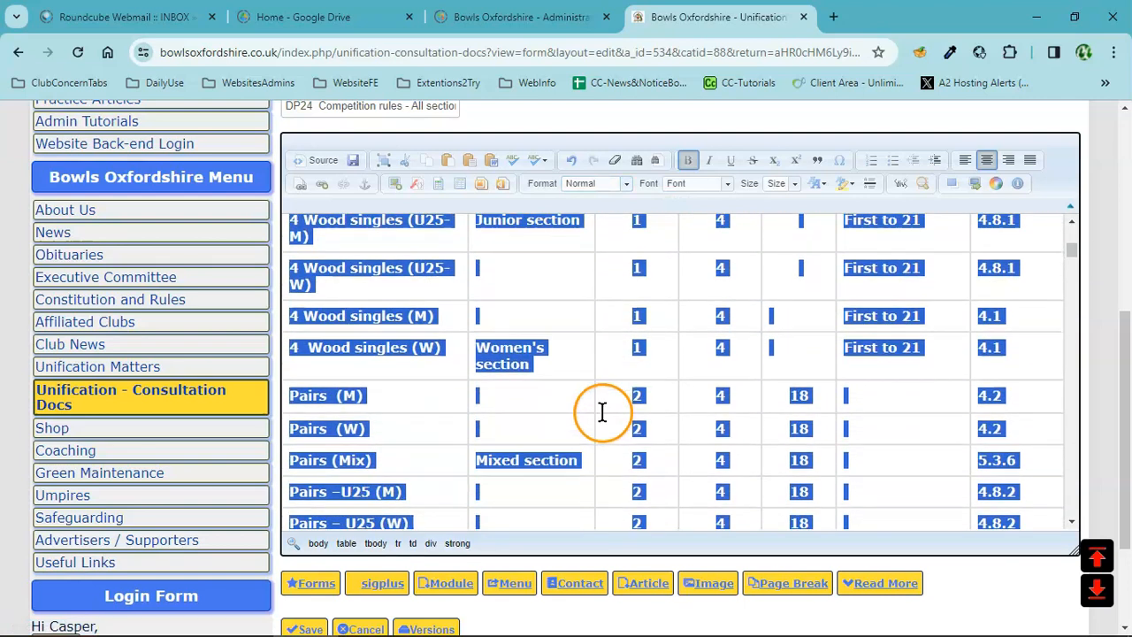
scroll(604, 414, "down", 3)
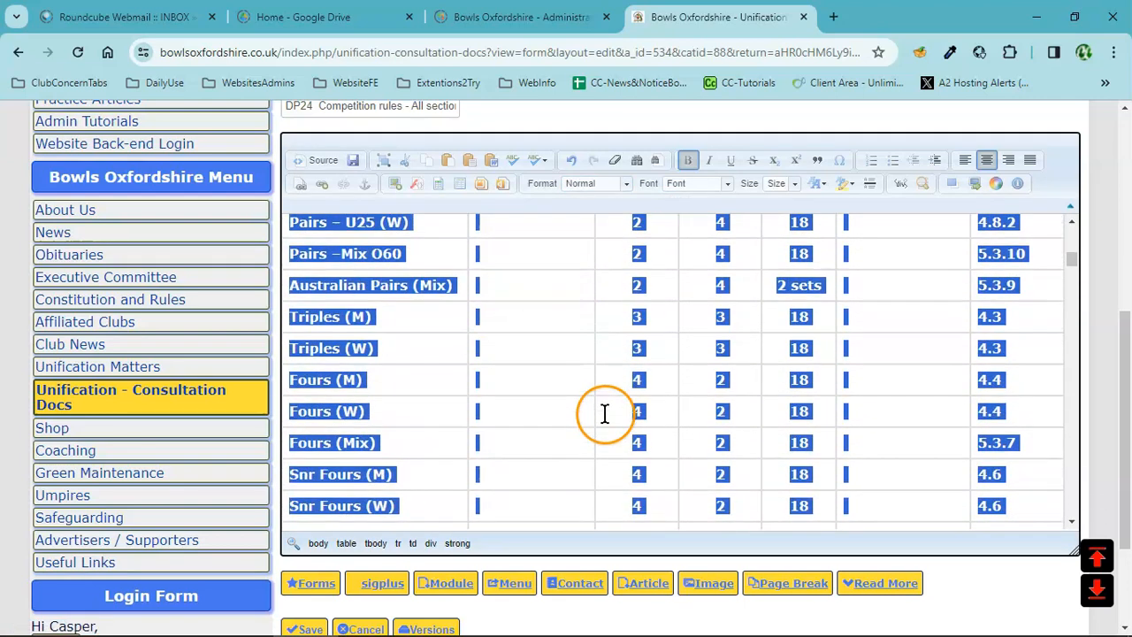
scroll(574, 361, "down", 4)
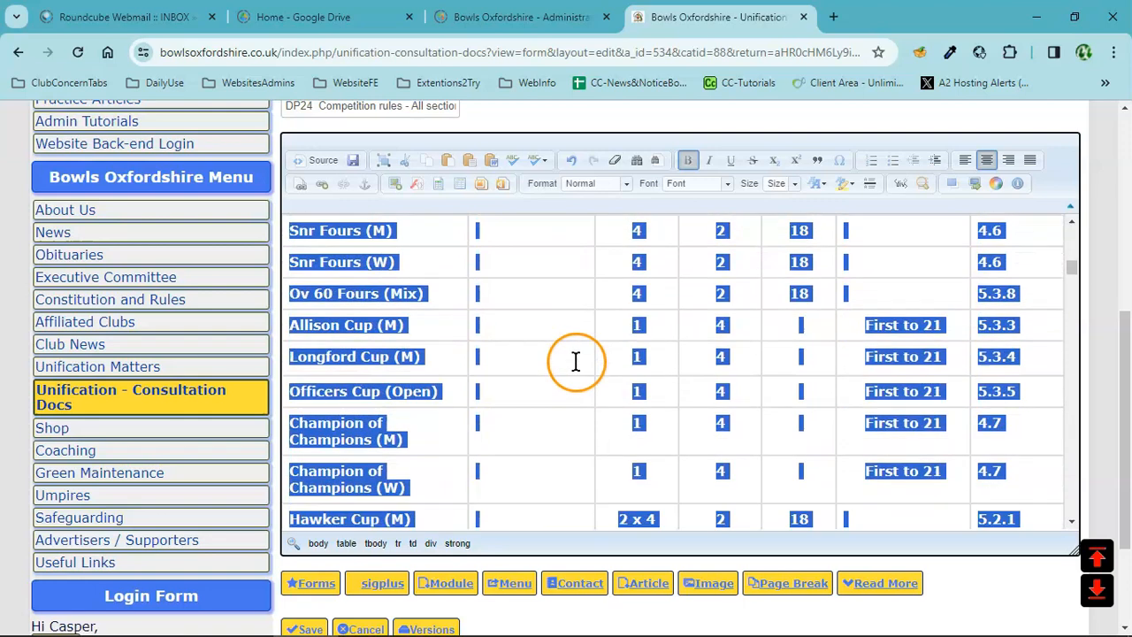
scroll(575, 396, "down", 2)
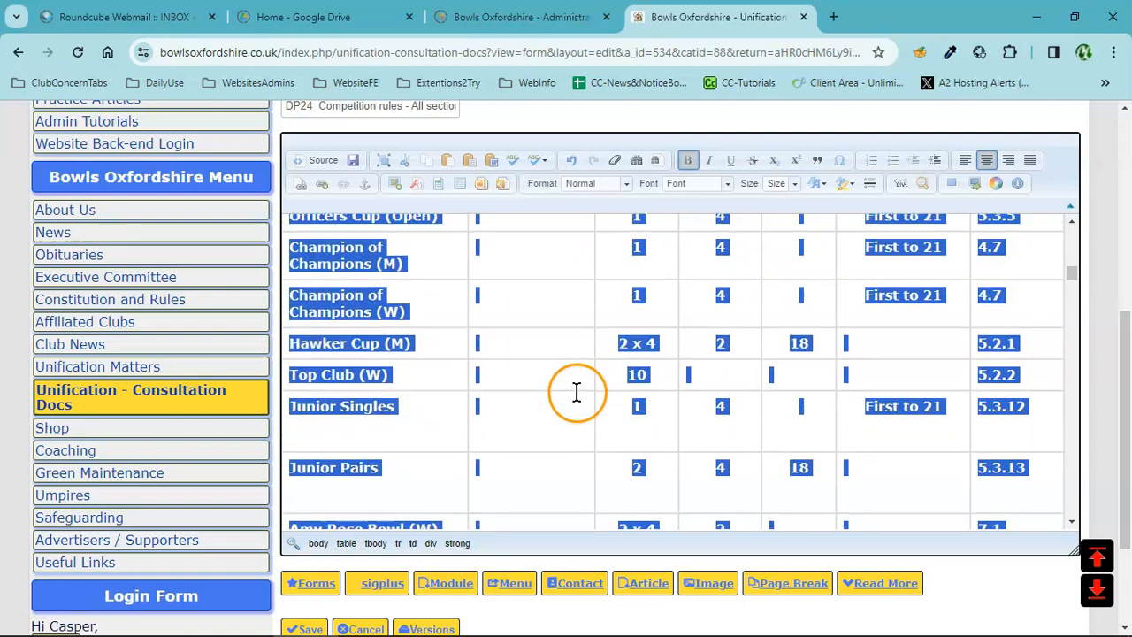
left_click(541, 420)
left_click(411, 357)
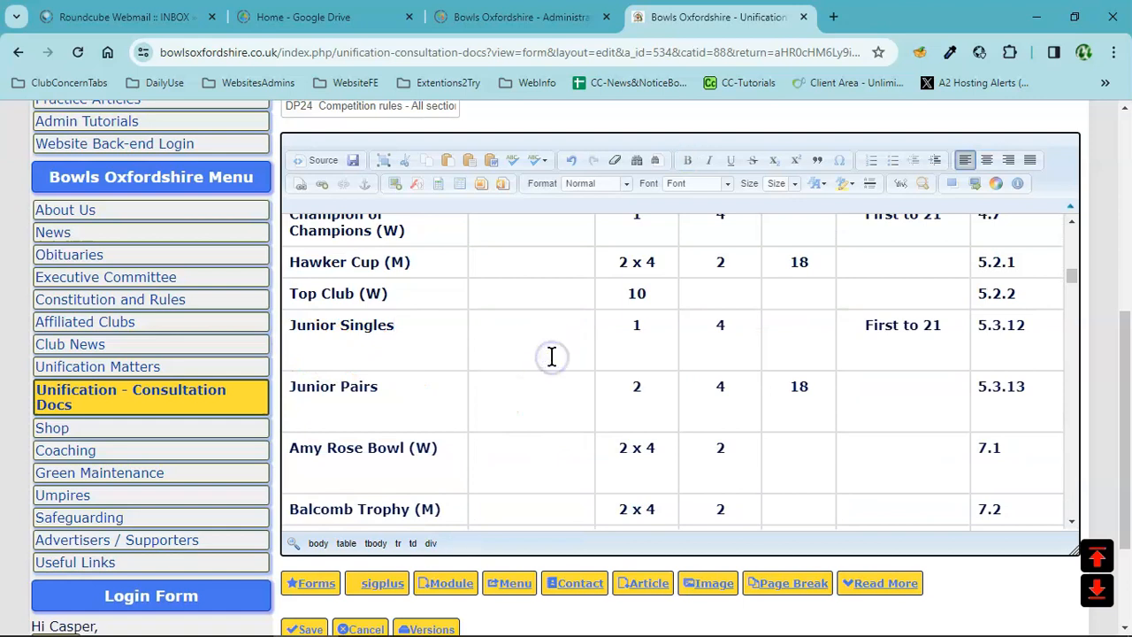
left_click(663, 352)
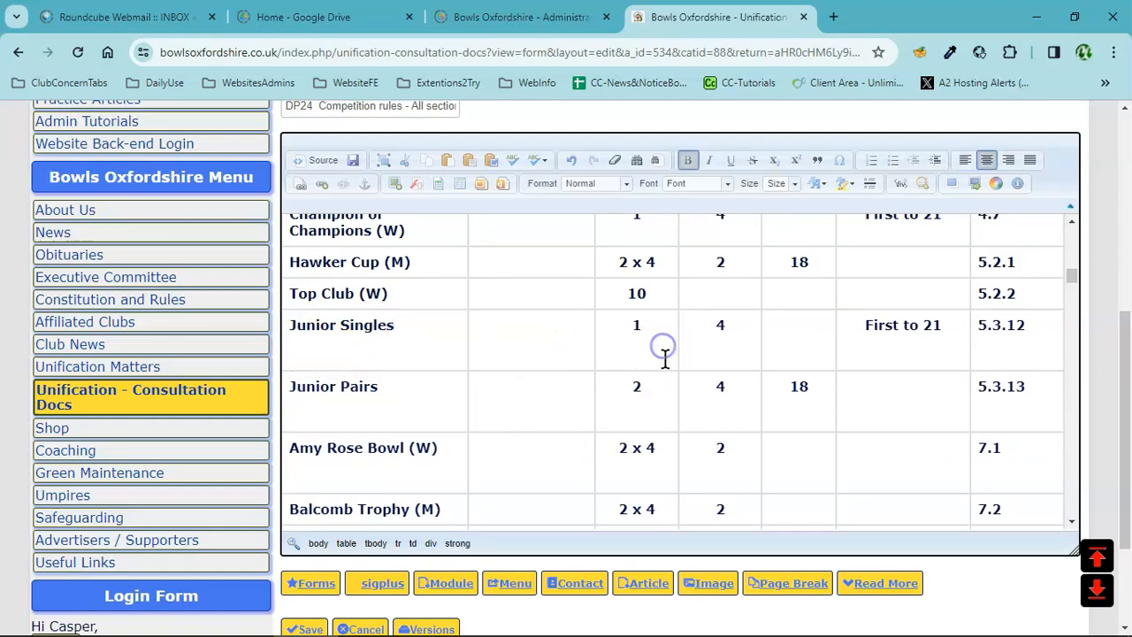
left_click(808, 341)
left_click(1038, 351)
left_click(513, 397)
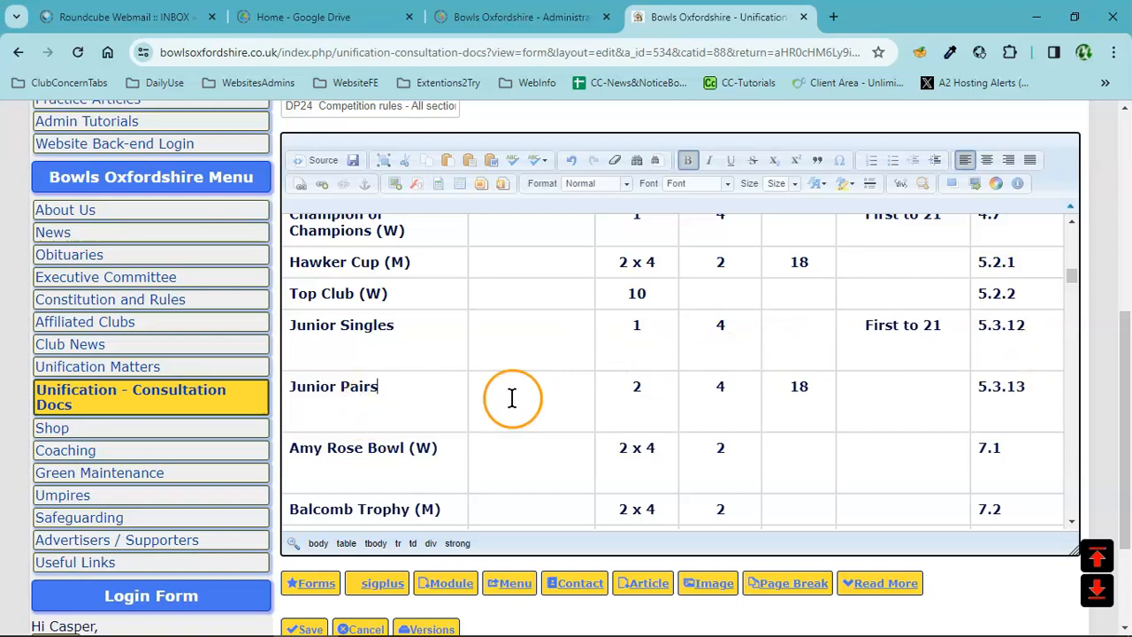
left_click(654, 403)
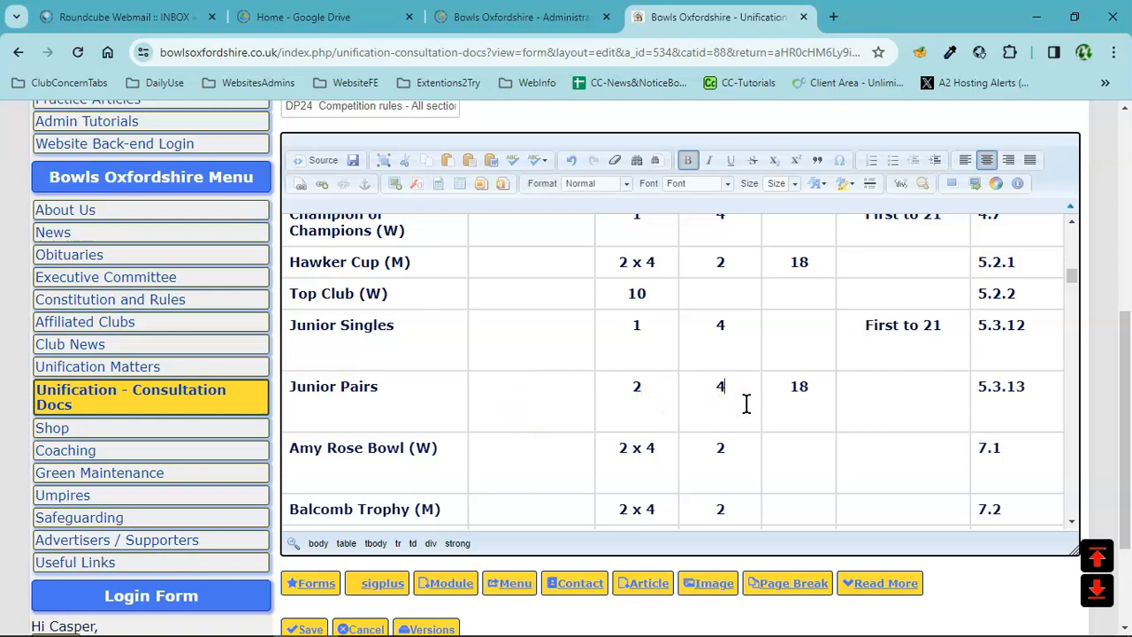
left_click(906, 392)
left_click(1041, 392)
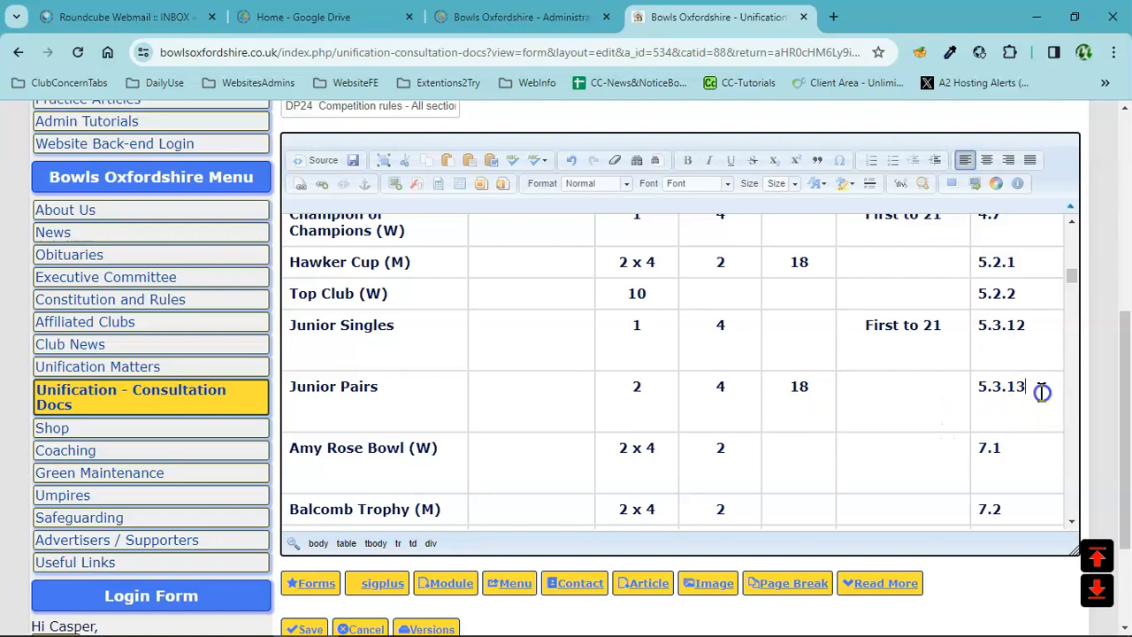
scroll(430, 371, "down", 1)
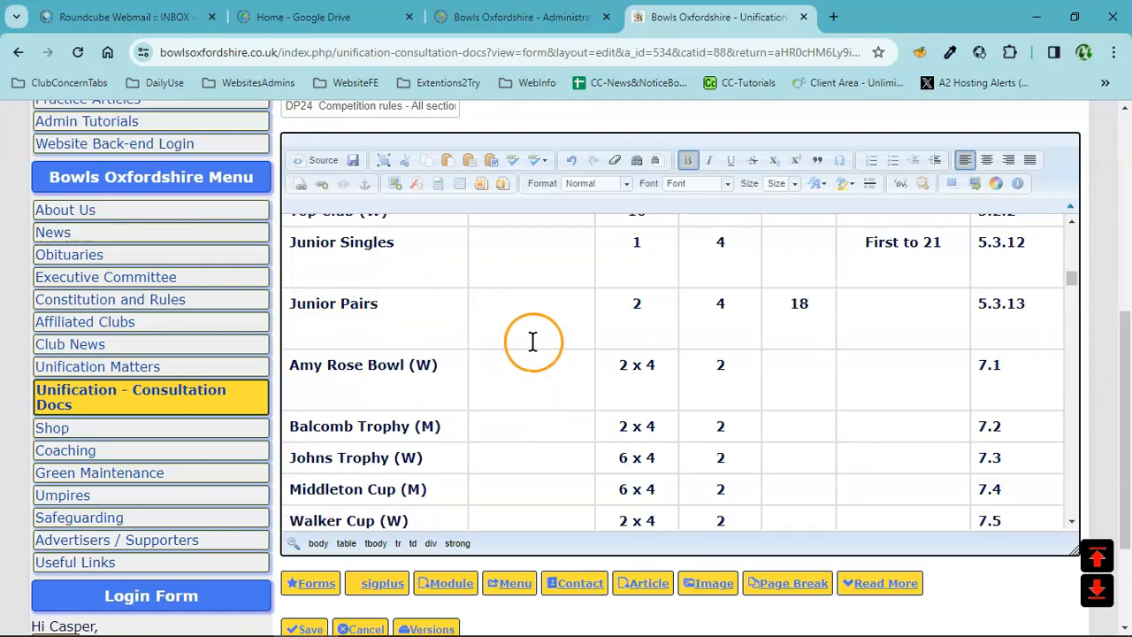
scroll(610, 340, "down", 1)
scroll(613, 351, "down", 2)
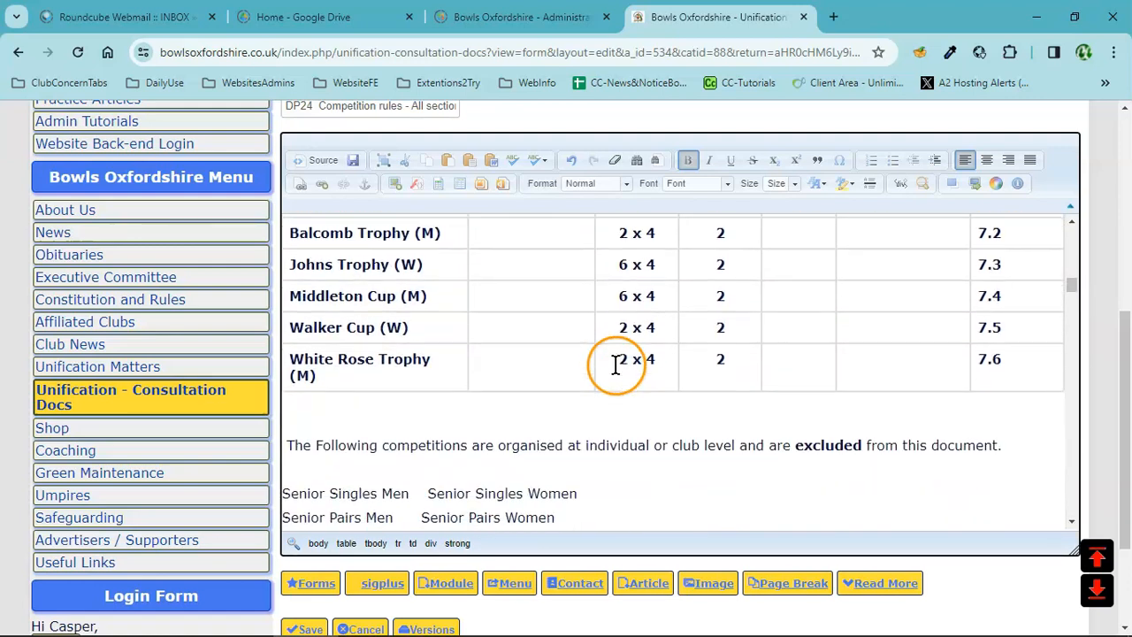
- Select the whole table from the Competition heading to the end of the White Rose Trophy (M) row and remove its formatting
scroll(617, 364, "up", 8)
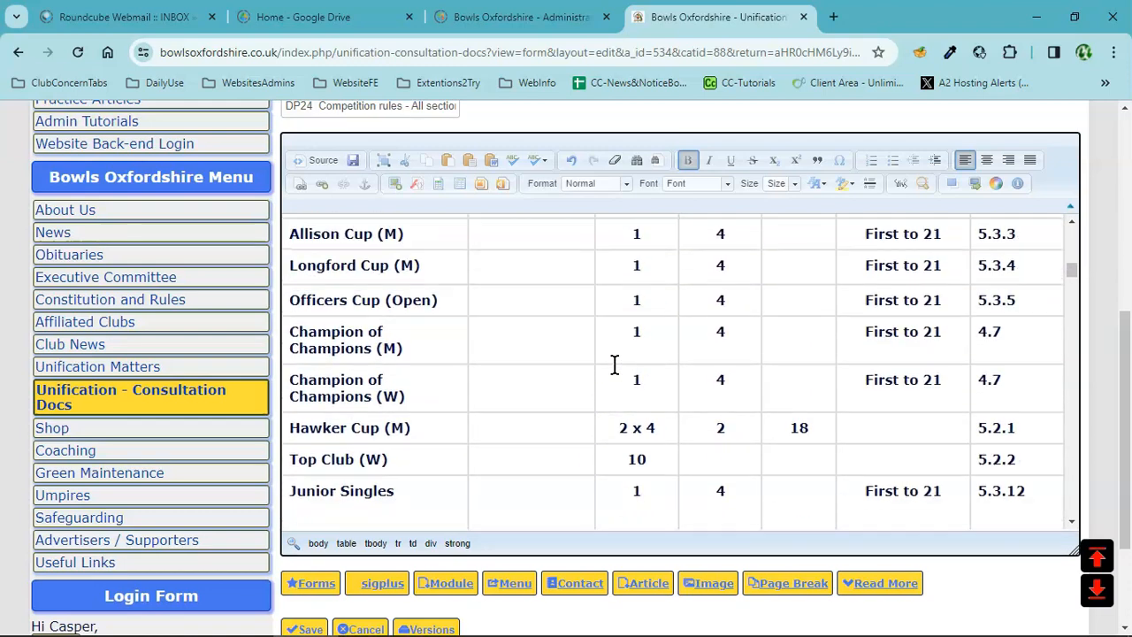
scroll(495, 408, "up", 10)
scroll(513, 424, "down", 1)
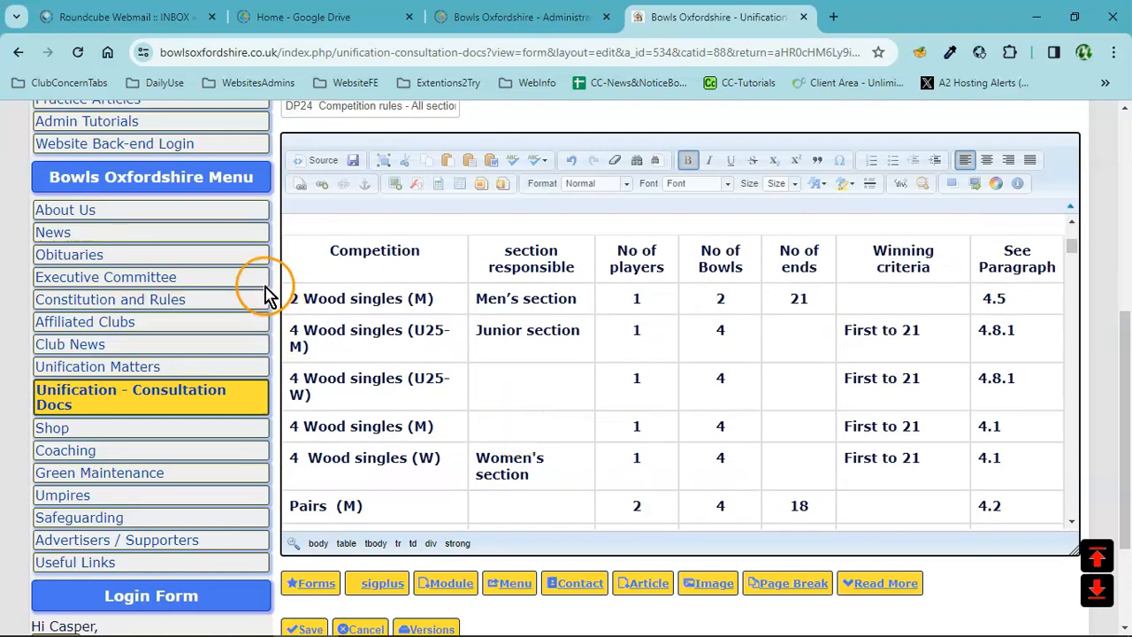
left_click(290, 247)
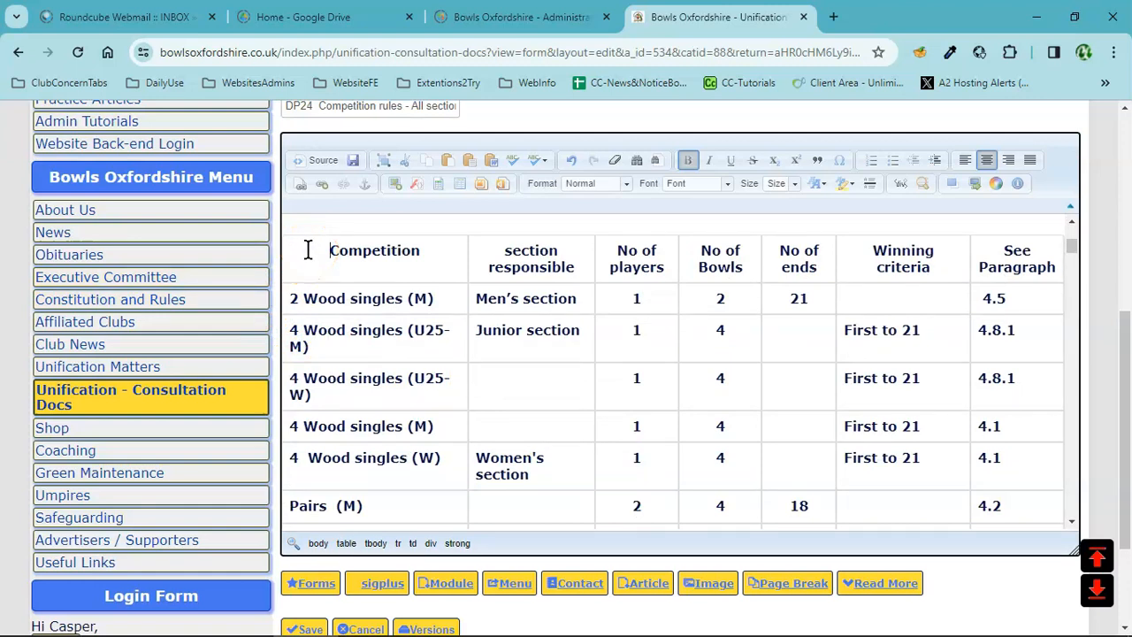
left_click_drag(332, 268, 955, 495)
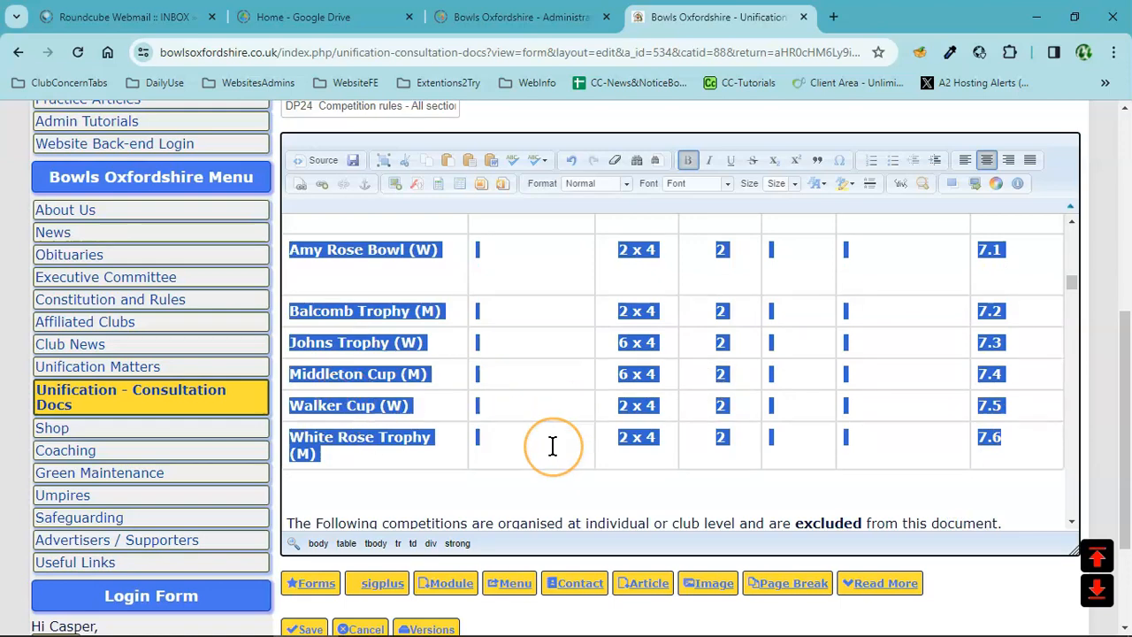
scroll(552, 445, "up", 10)
scroll(551, 445, "up", 10)
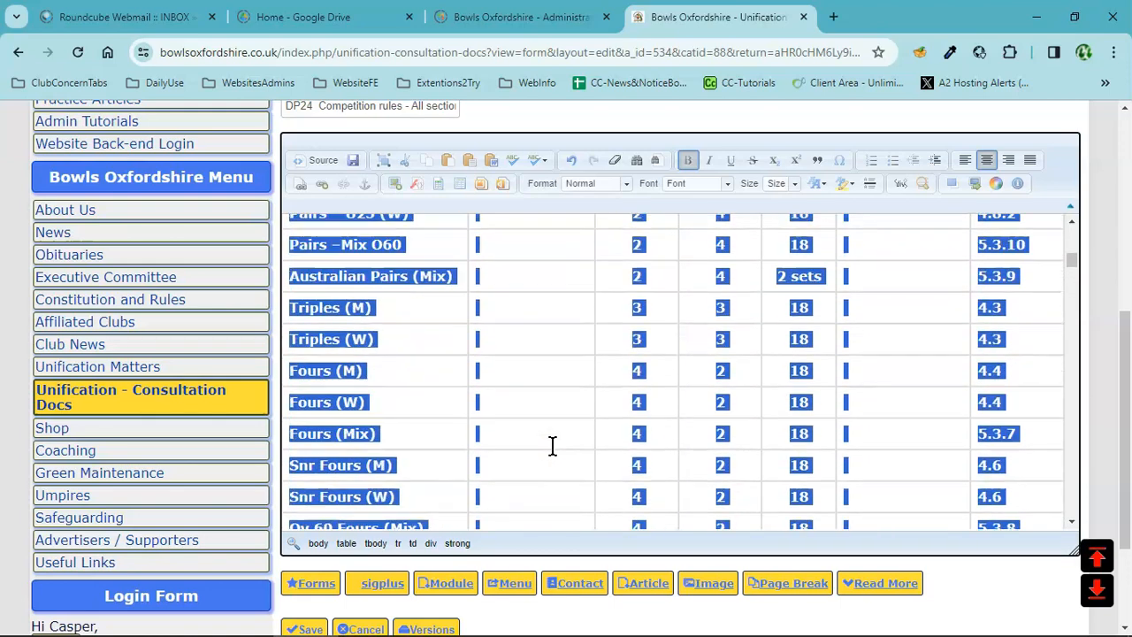
scroll(552, 445, "up", 3)
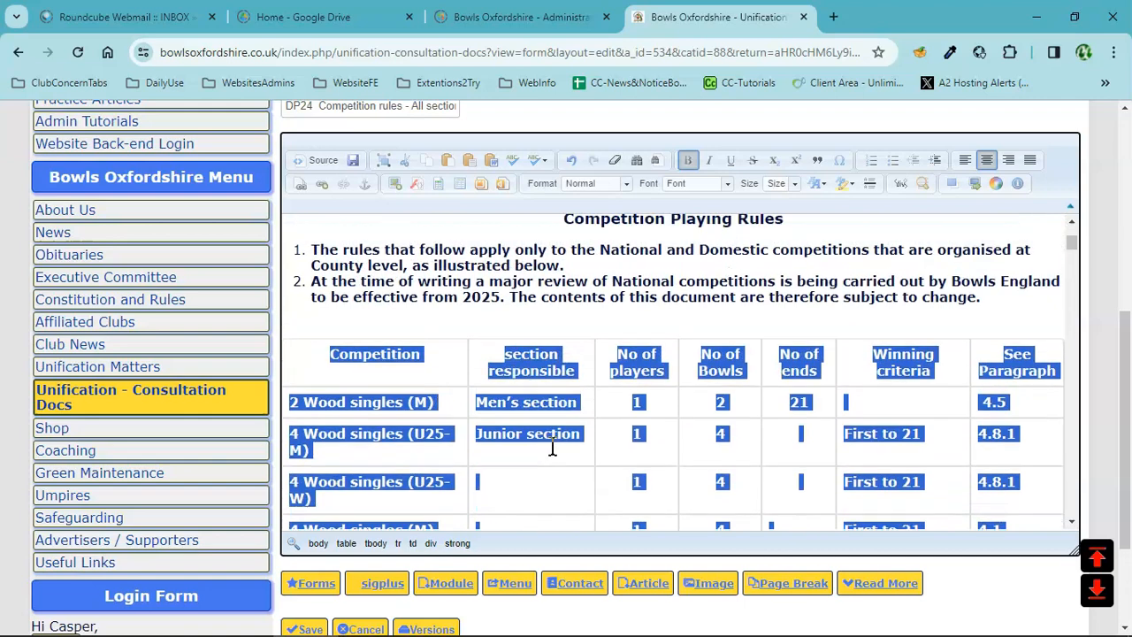
scroll(566, 402, "down", 2)
scroll(565, 403, "down", 2)
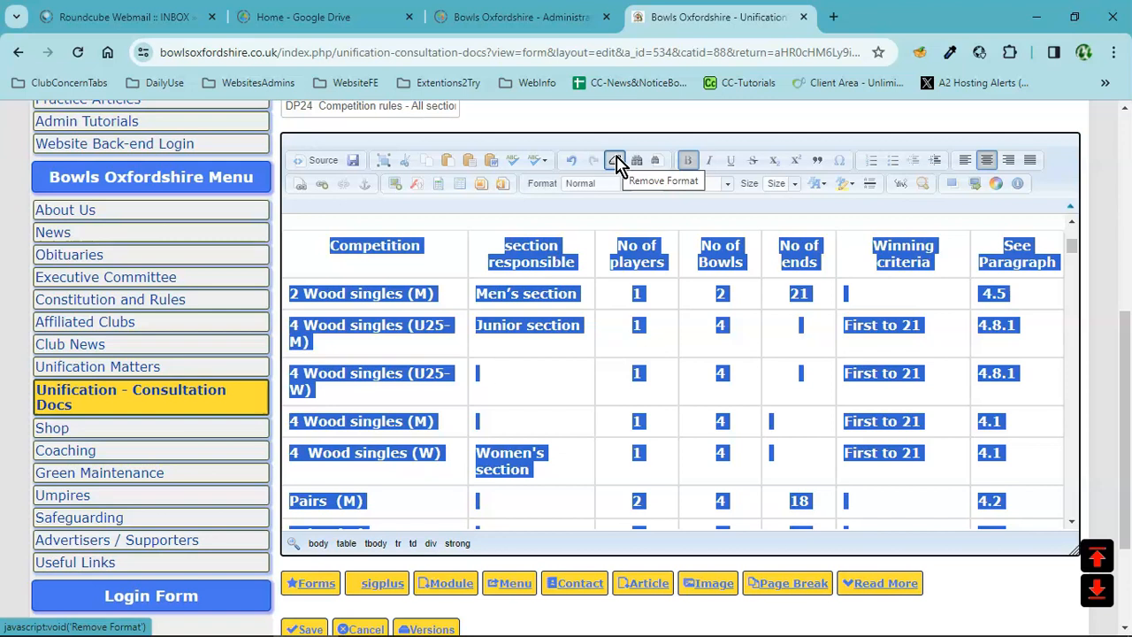
left_click(614, 161)
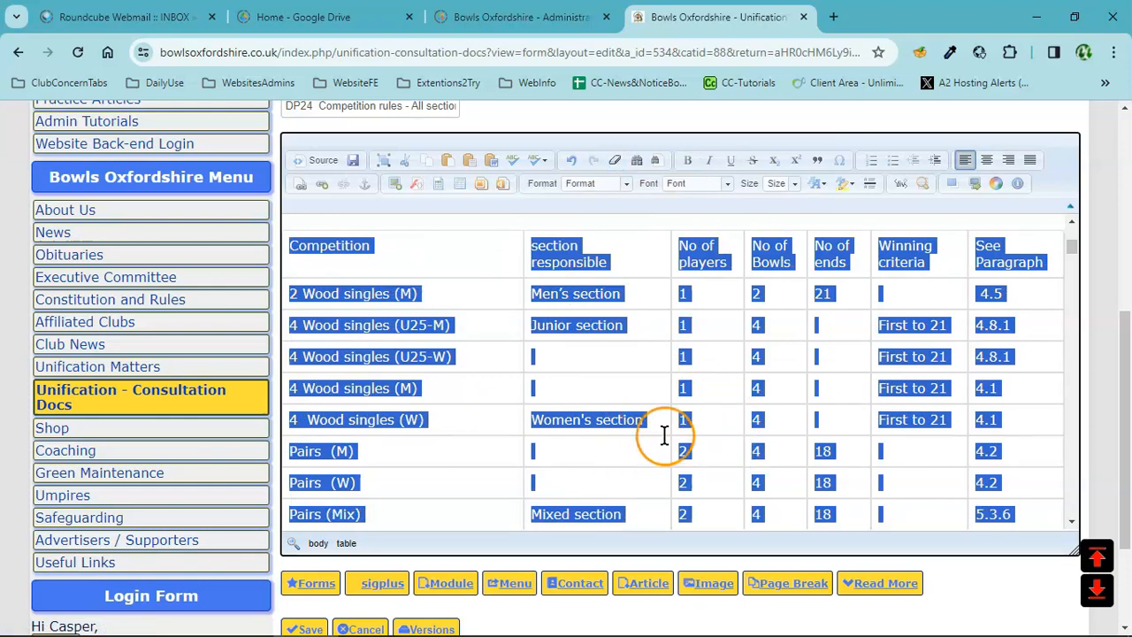
- Examine the row heights and text formatting through the whole table, down to the White Rose Trophy (M) row and back to the headings
scroll(681, 407, "down", 4)
scroll(731, 354, "down", 5)
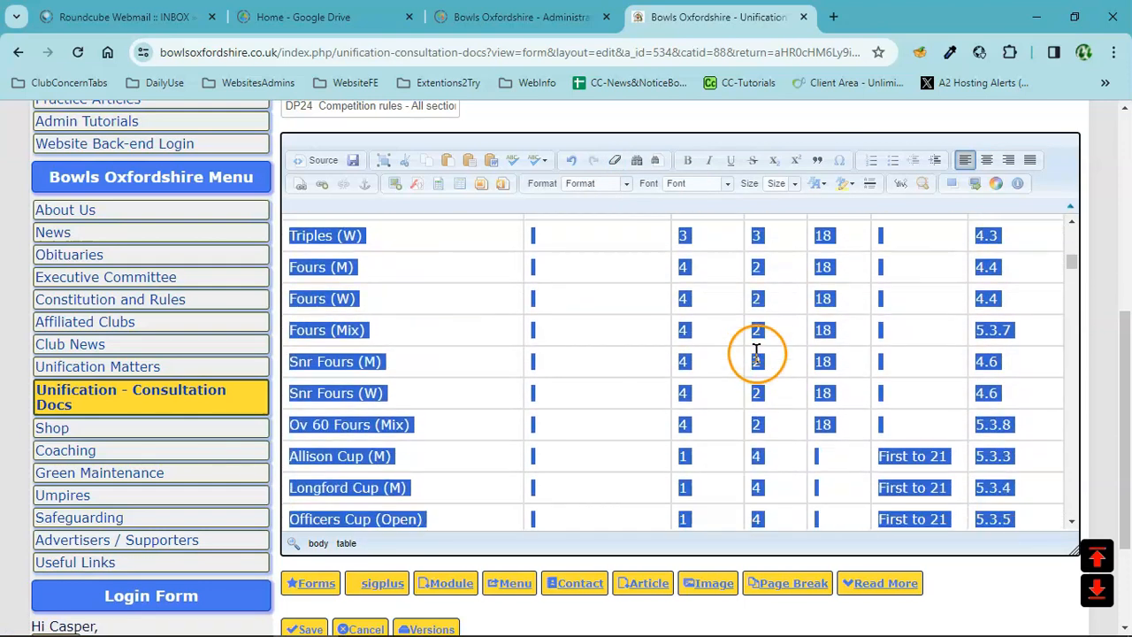
scroll(727, 355, "down", 5)
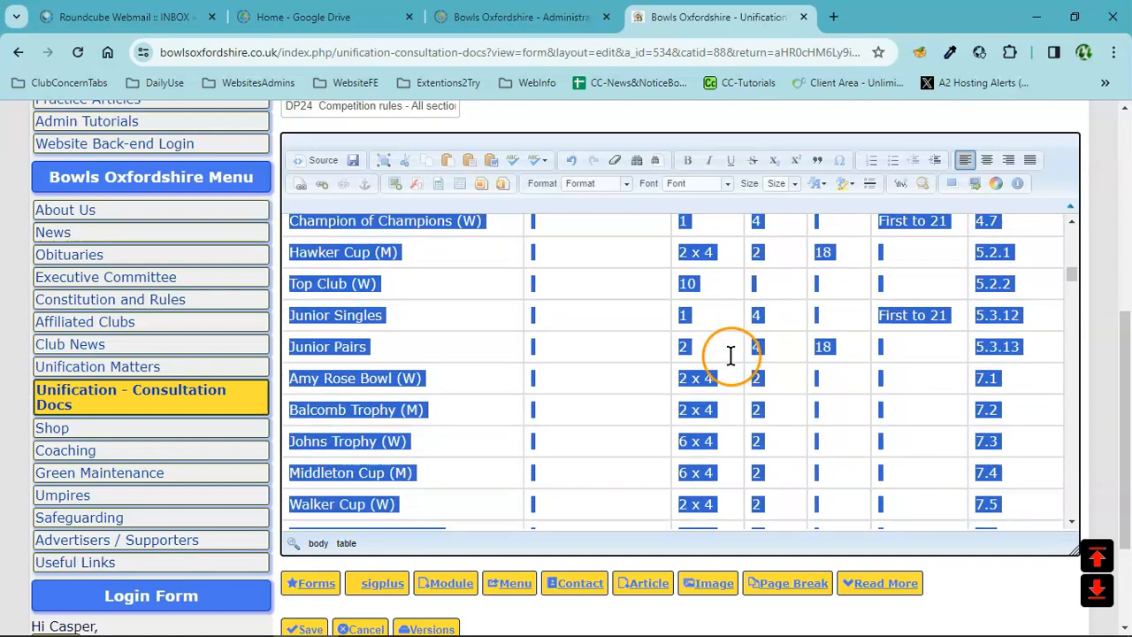
scroll(613, 389, "up", 5)
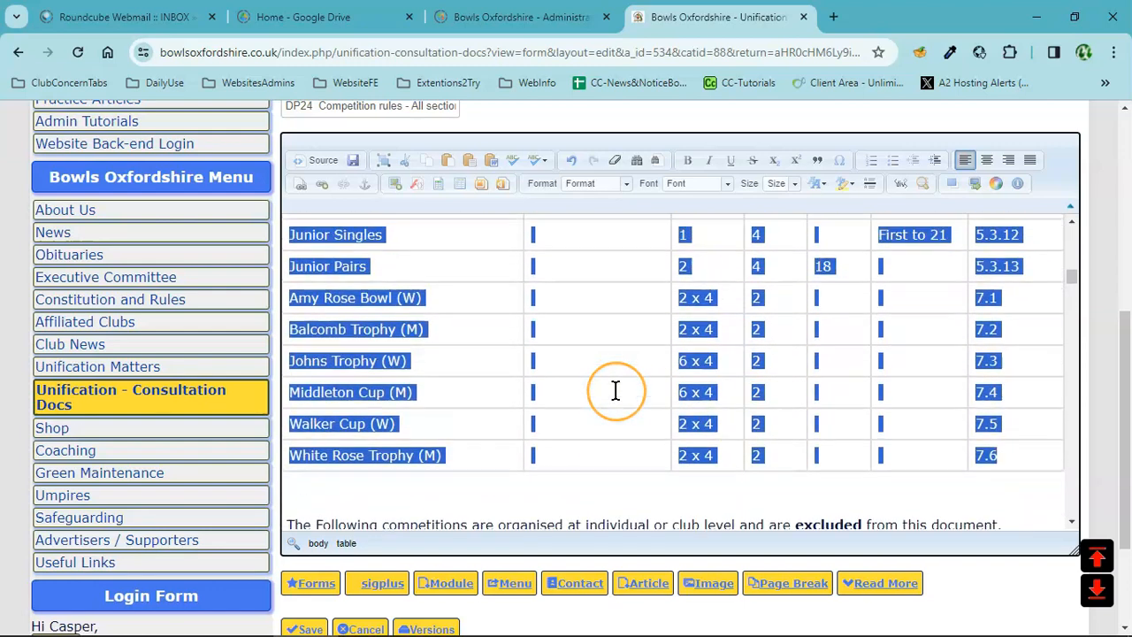
scroll(615, 391, "up", 4)
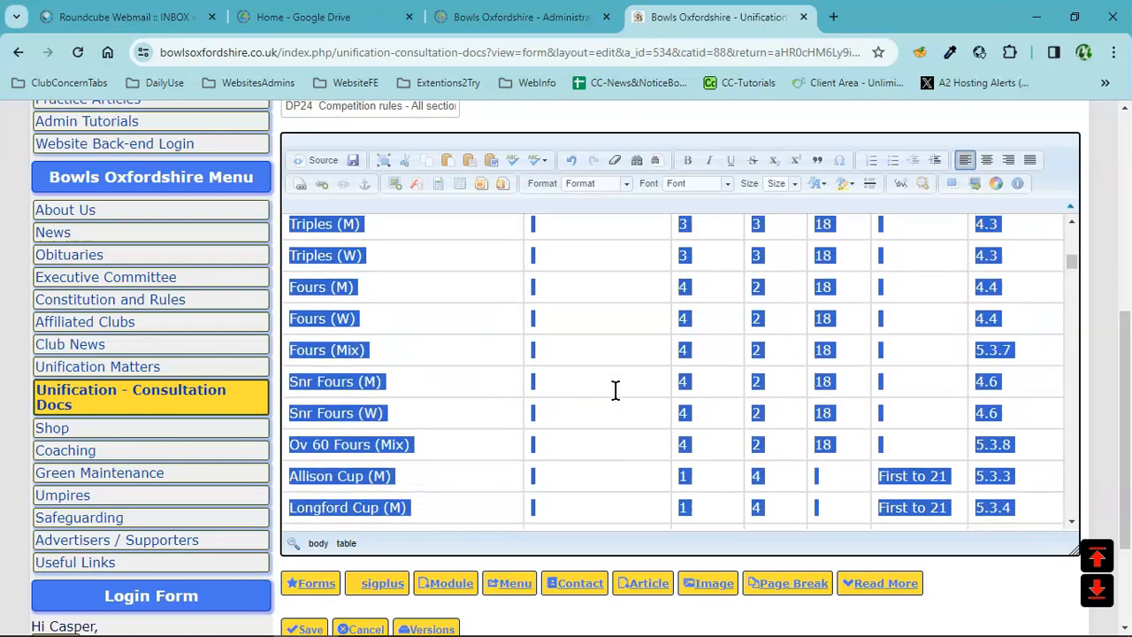
scroll(615, 391, "up", 5)
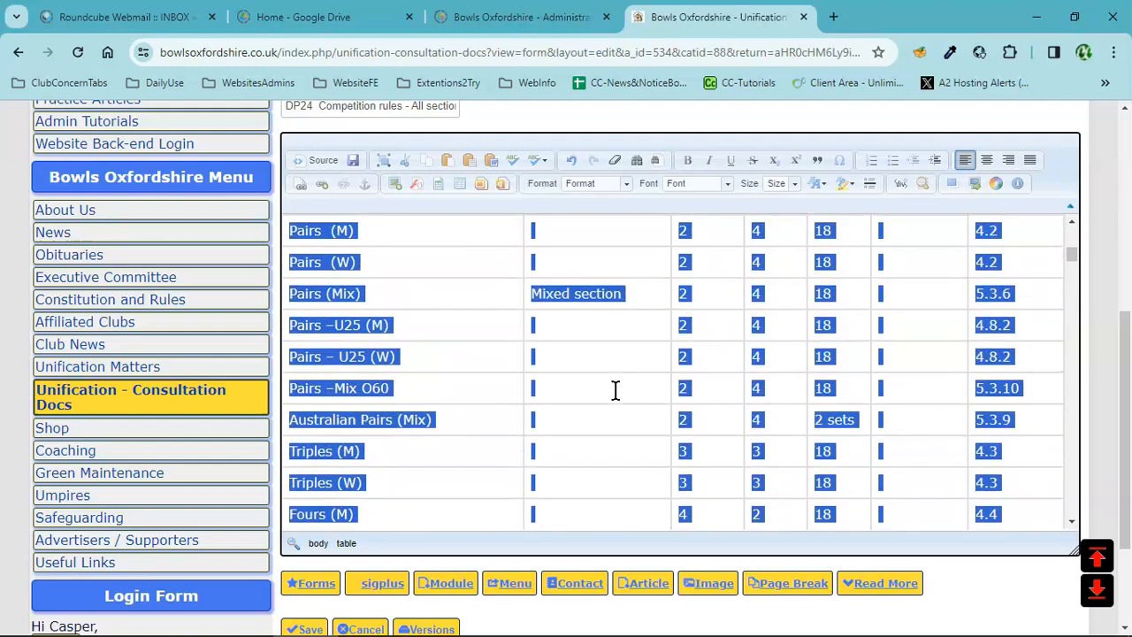
scroll(616, 391, "up", 1)
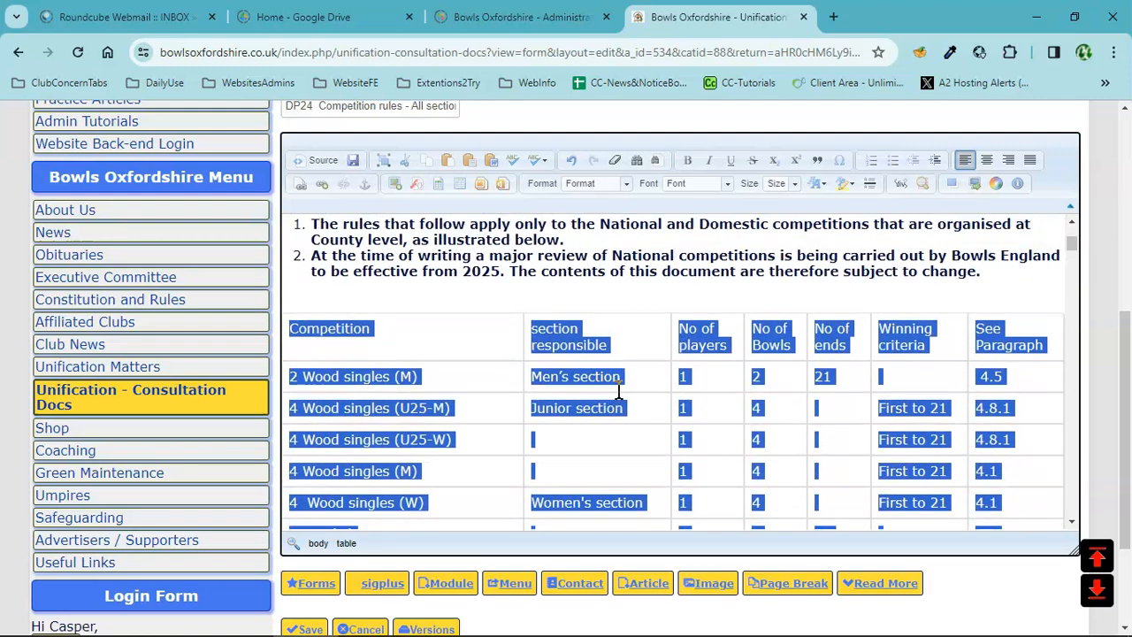
- Make the heading row bold, from the Competition cell to the See Paragraph cell
left_click(690, 296)
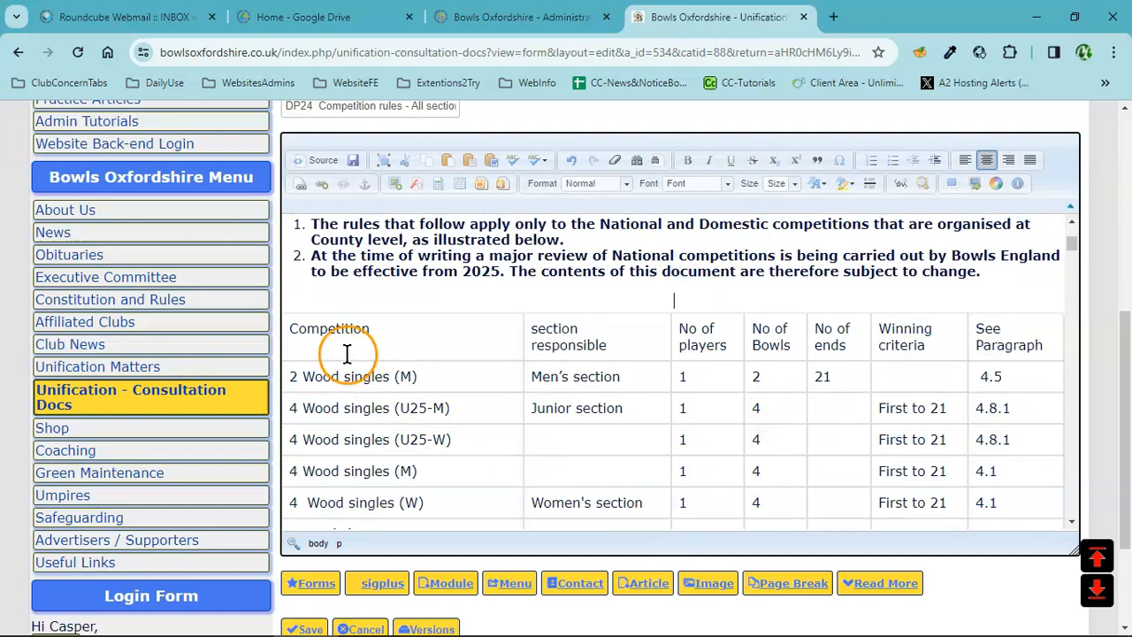
left_click_drag(291, 329, 1055, 345)
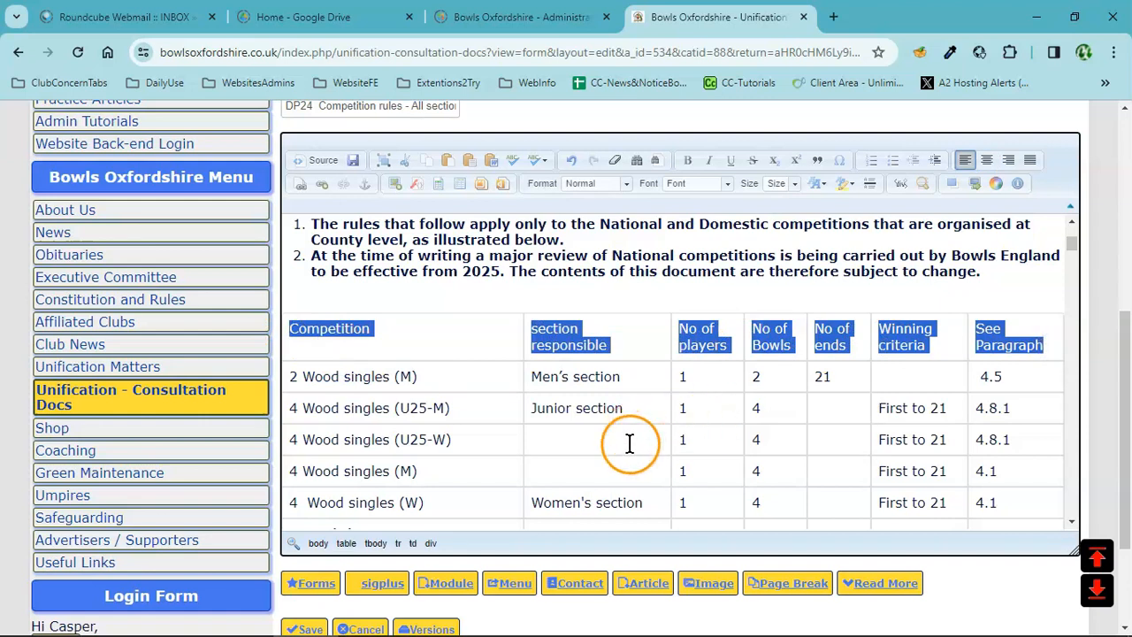
left_click(688, 162)
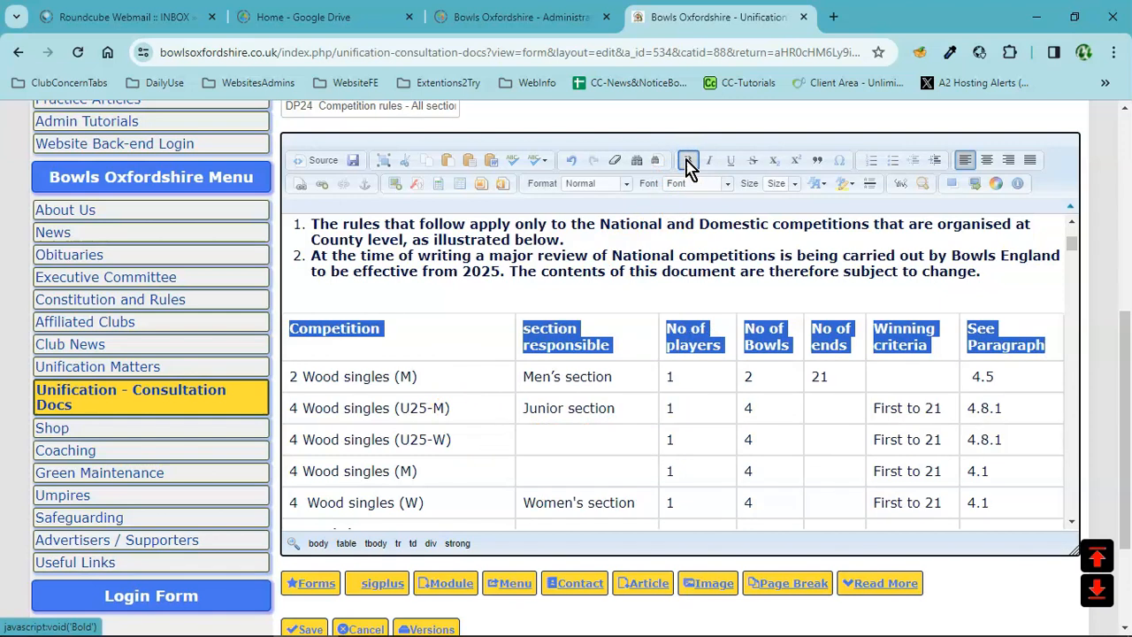
- Centre the text of the heading row and compare the table with the Word original
left_click(986, 160)
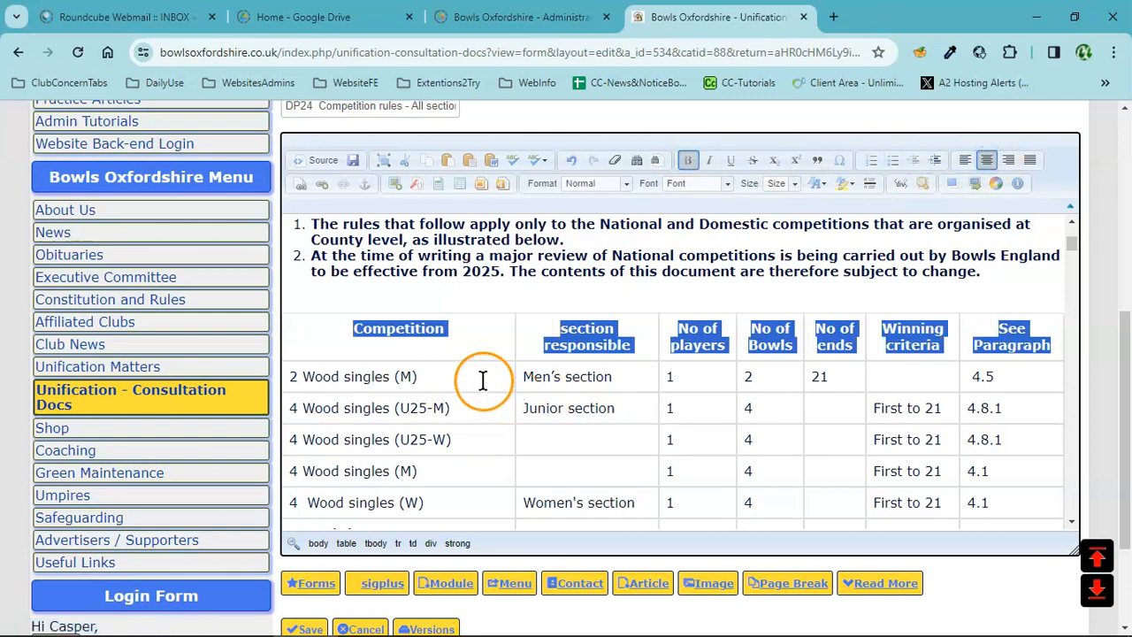
left_click_drag(0, 59, 362, 52)
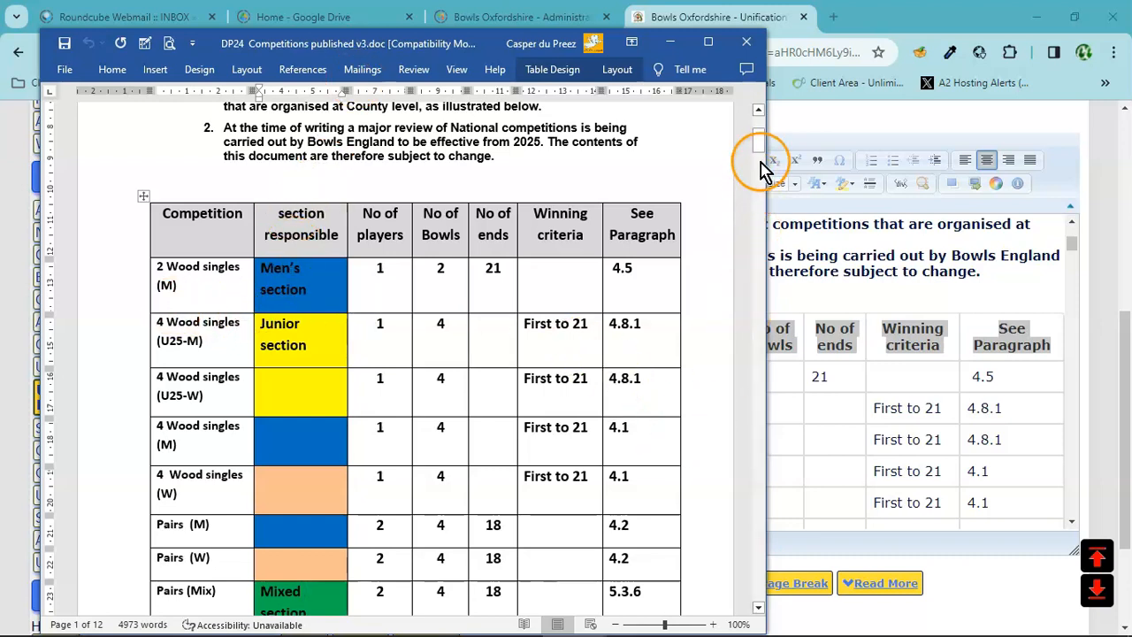
left_click_drag(758, 157, 776, 206)
left_click_drag(450, 36, 0, 114)
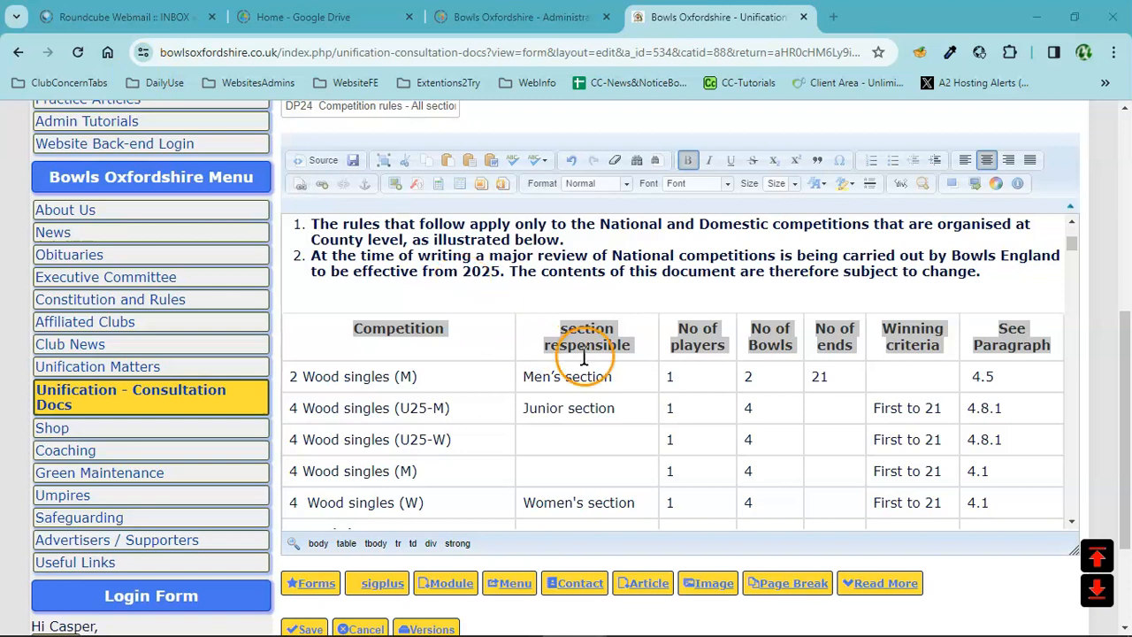
left_click(574, 431)
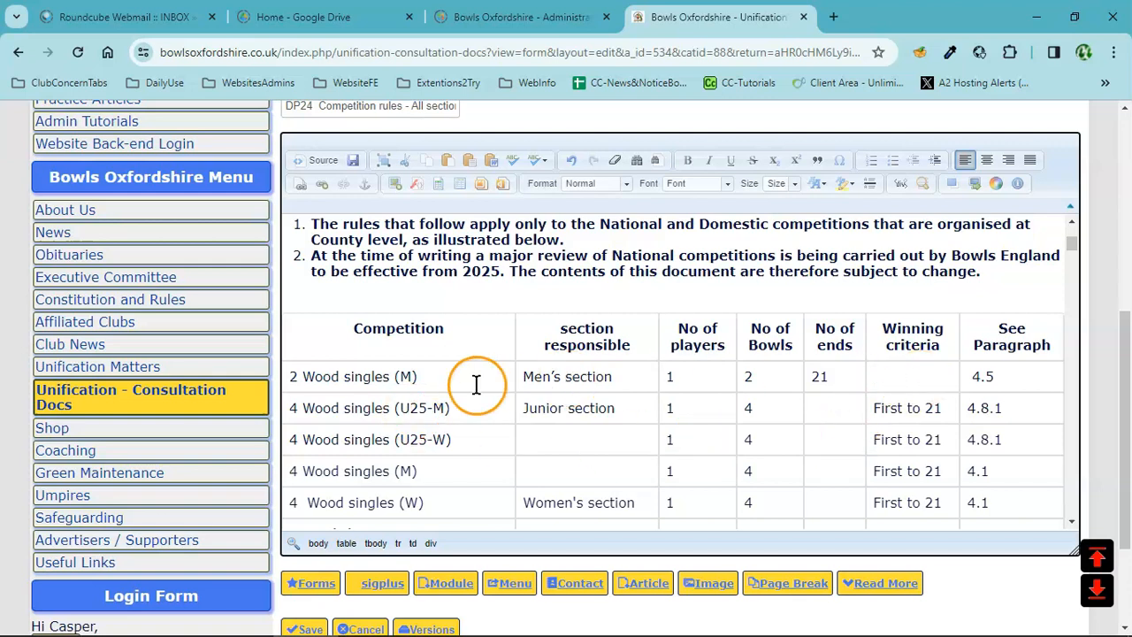
- Examine the text formatting and row heights from the headings down to the White Rose Trophy (M) row and back to the top
scroll(477, 382, "down", 3)
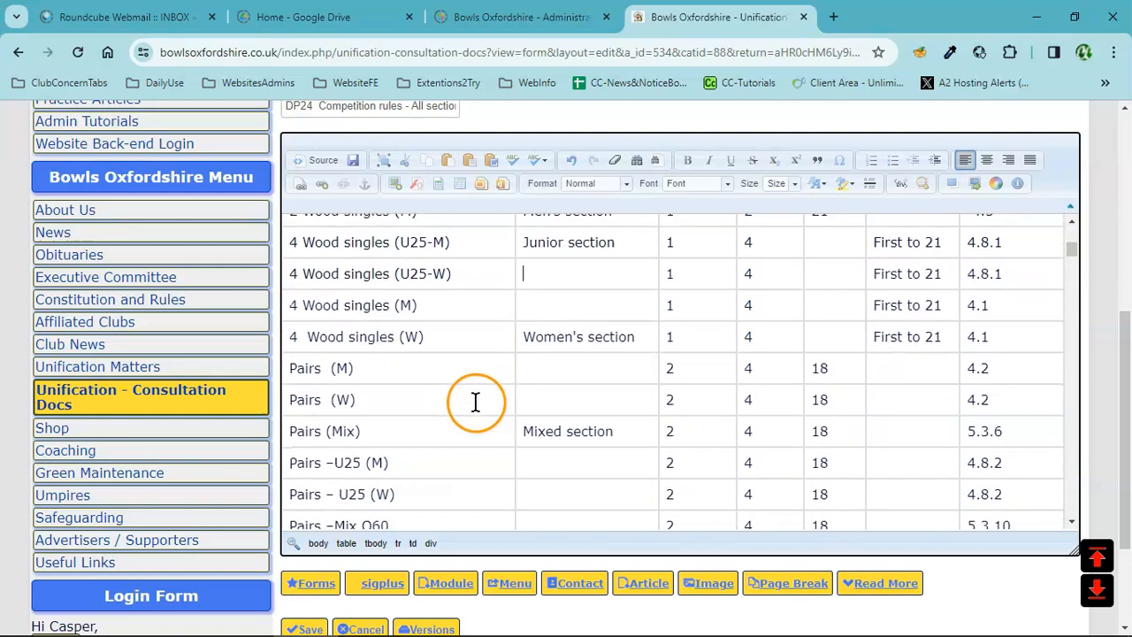
scroll(460, 336, "down", 2)
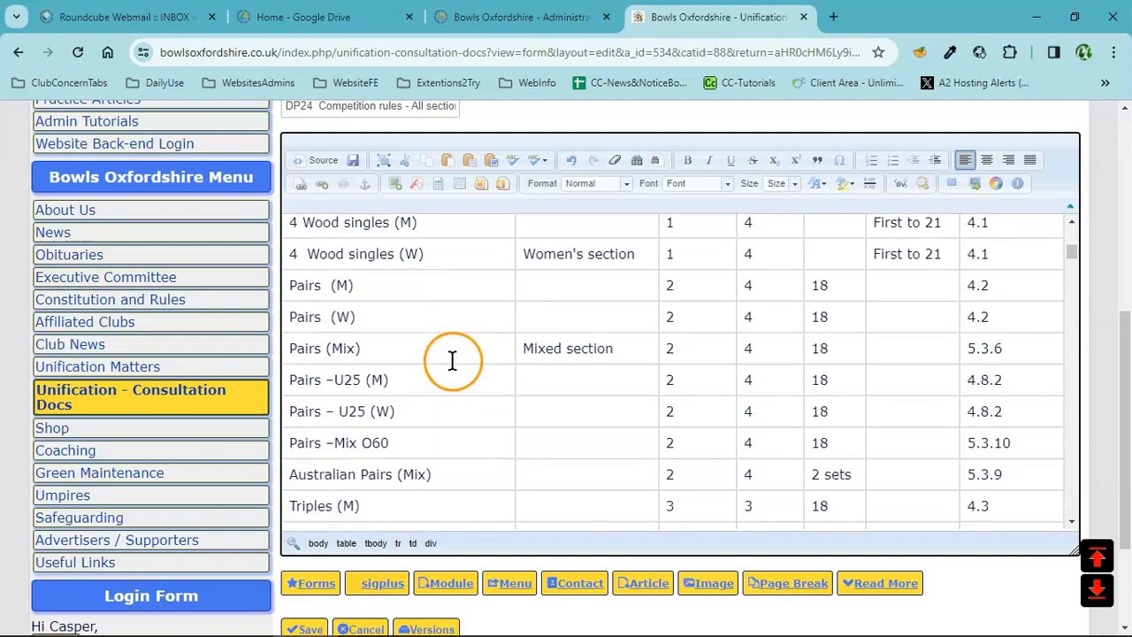
scroll(439, 348, "down", 8)
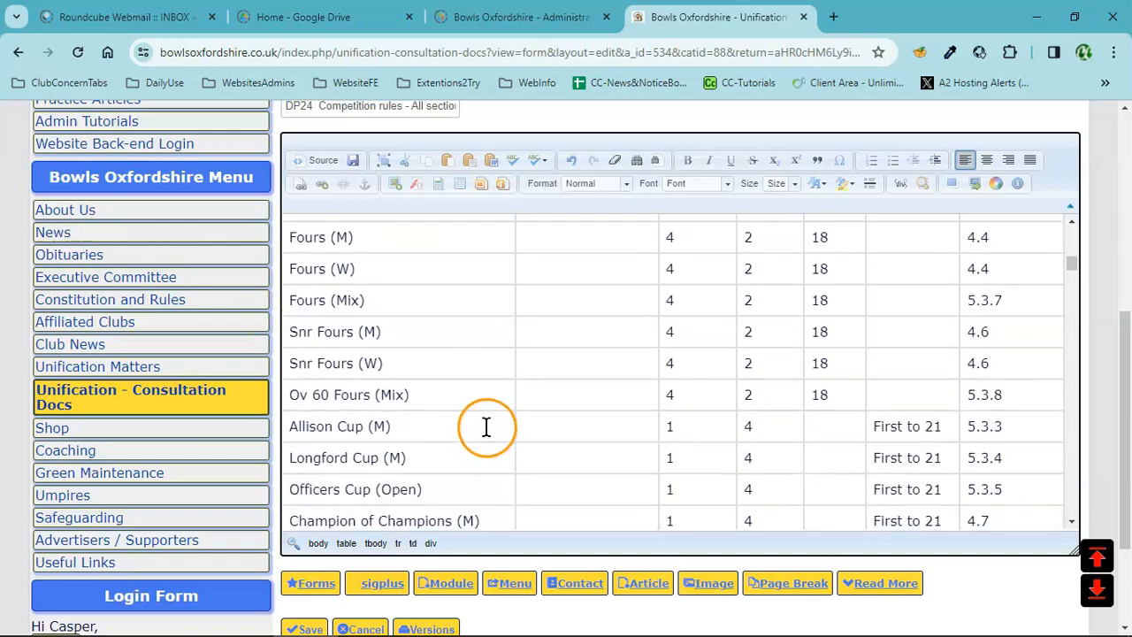
scroll(485, 431, "down", 6)
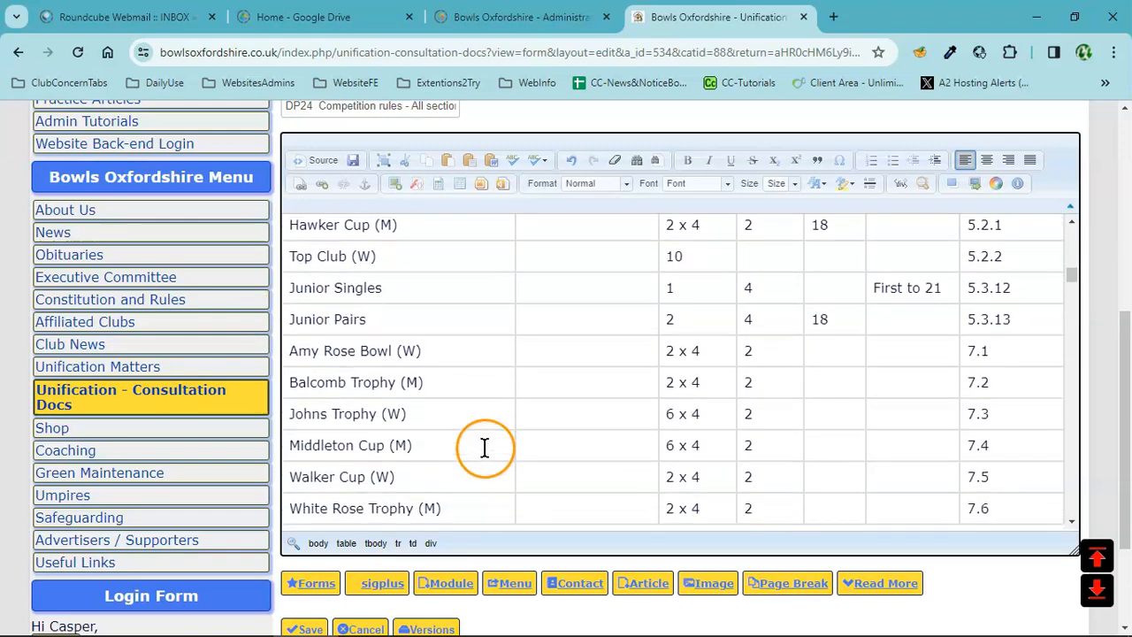
scroll(484, 445, "down", 2)
scroll(485, 444, "up", 10)
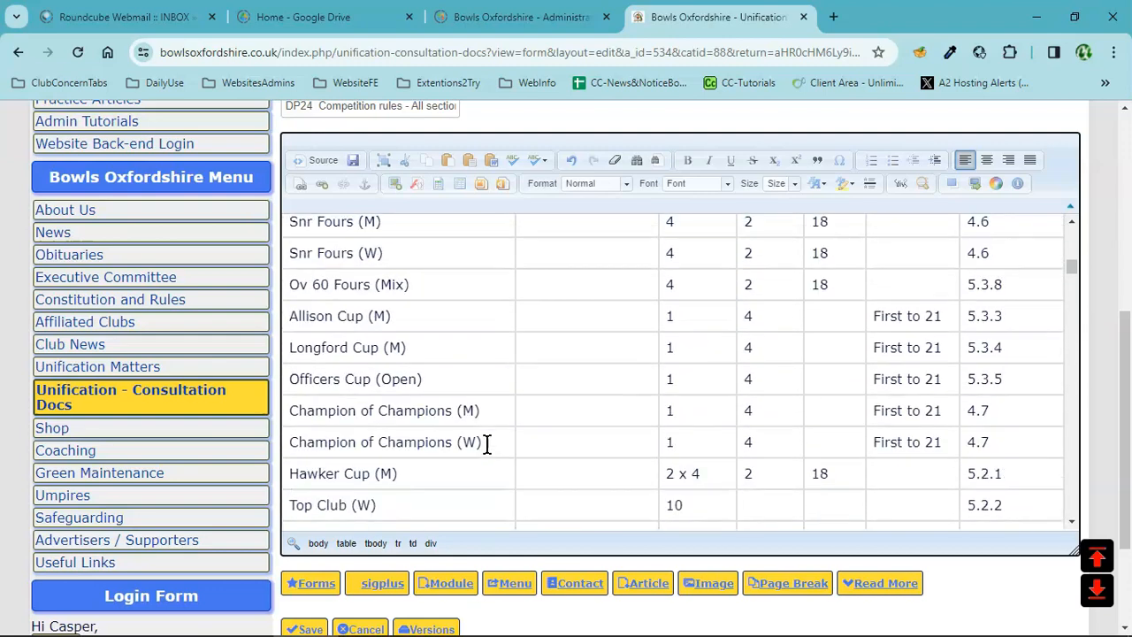
scroll(485, 444, "up", 10)
left_click(571, 268)
scroll(619, 380, "up", 1)
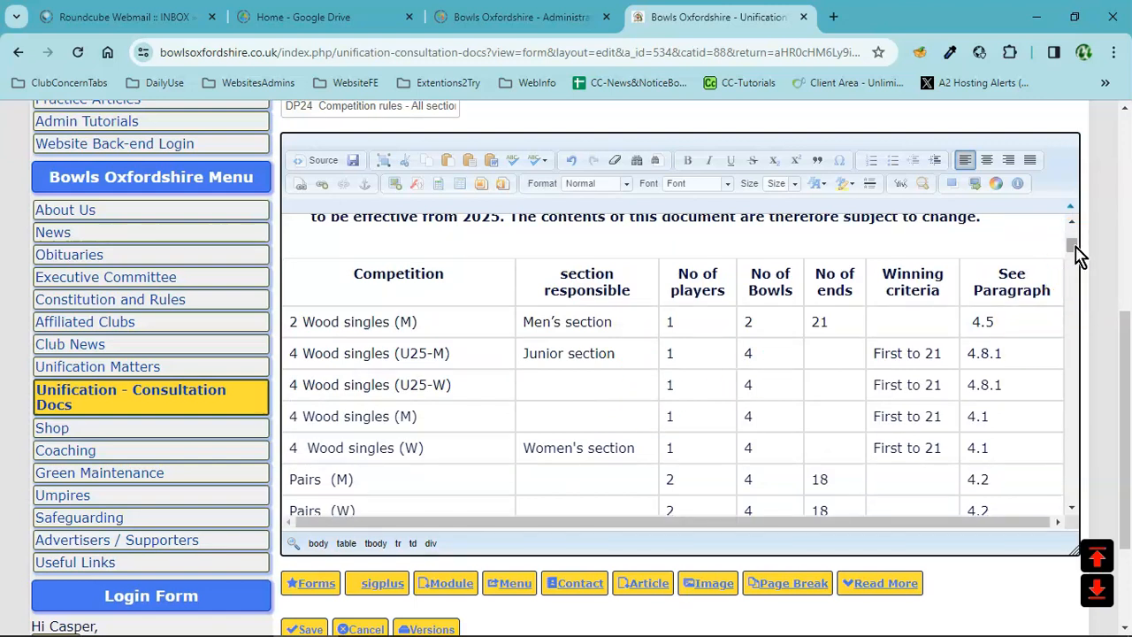
mouse_move(1076, 252)
left_mouse_down()
mouse_move(1078, 281)
mouse_move(1072, 256)
left_mouse_up()
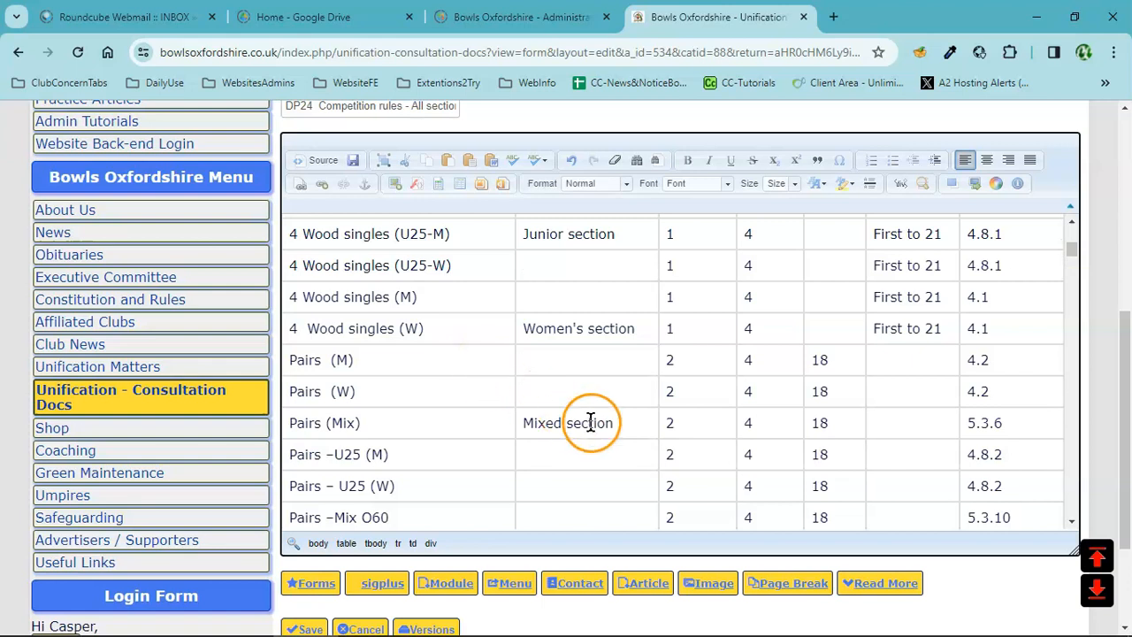
scroll(589, 423, "up", 1)
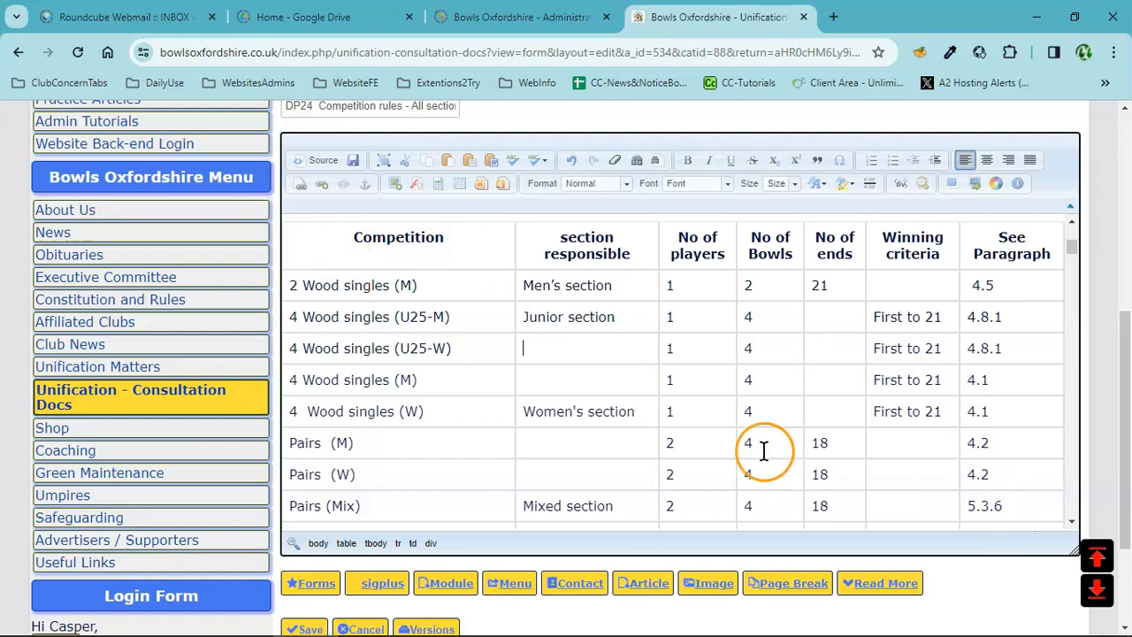
left_click(312, 248)
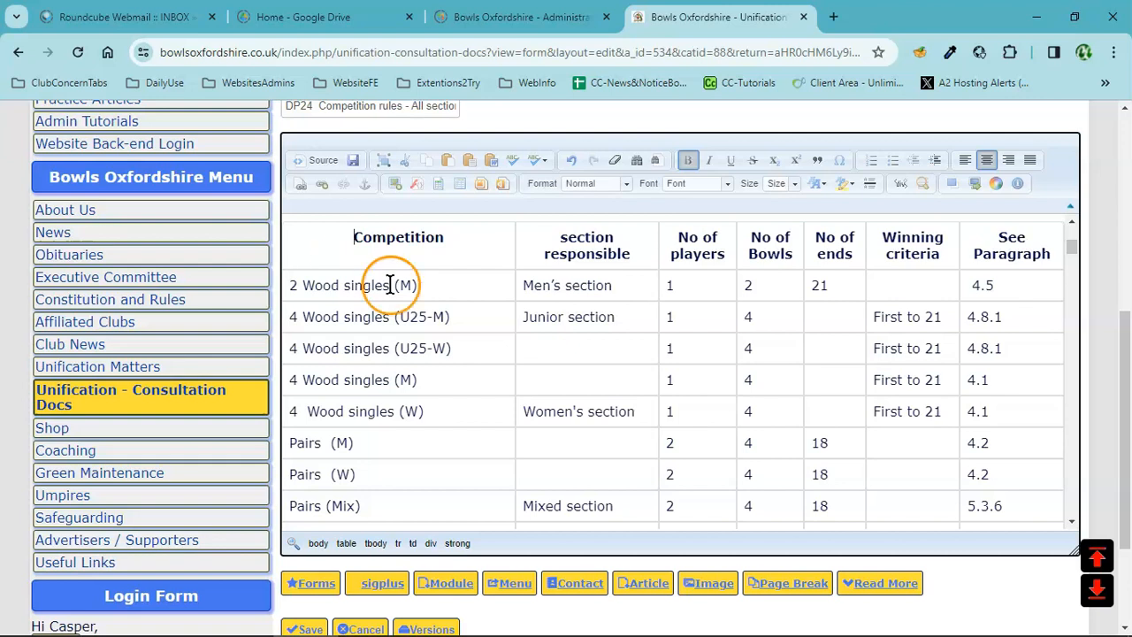
left_click(1073, 251)
mouse_move(1072, 251)
left_mouse_down()
mouse_move(1077, 278)
mouse_move(1080, 250)
left_mouse_up()
- Switch to the Word original and examine the cell colours of the section responsible column from the last row up to the headings
left_click_drag(2, 80, 345, 39)
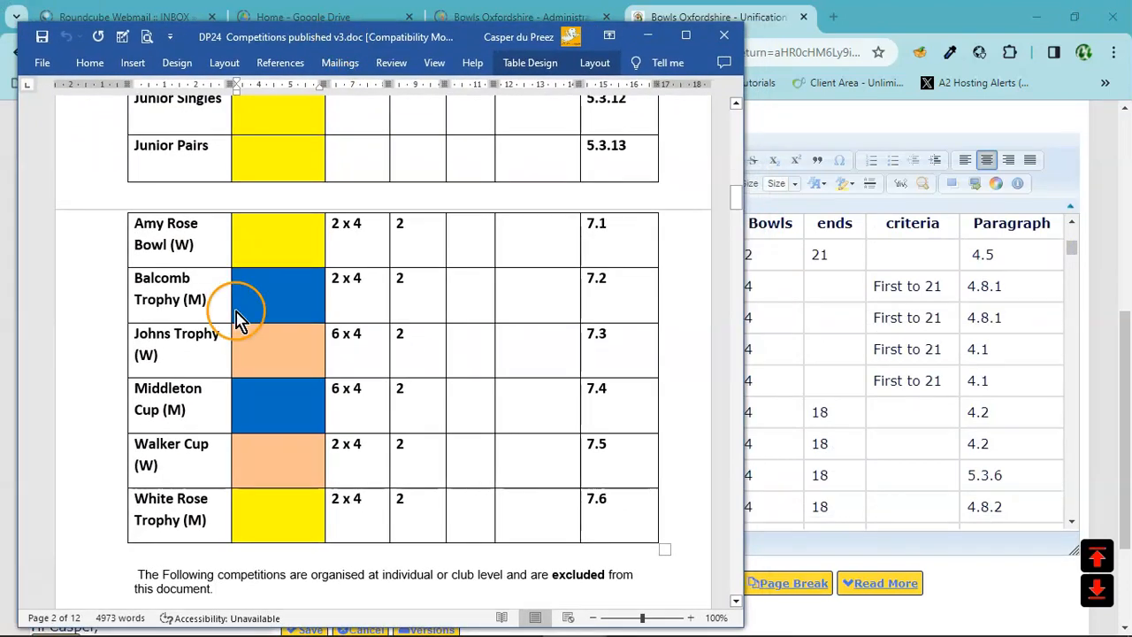
scroll(283, 329, "up", 3)
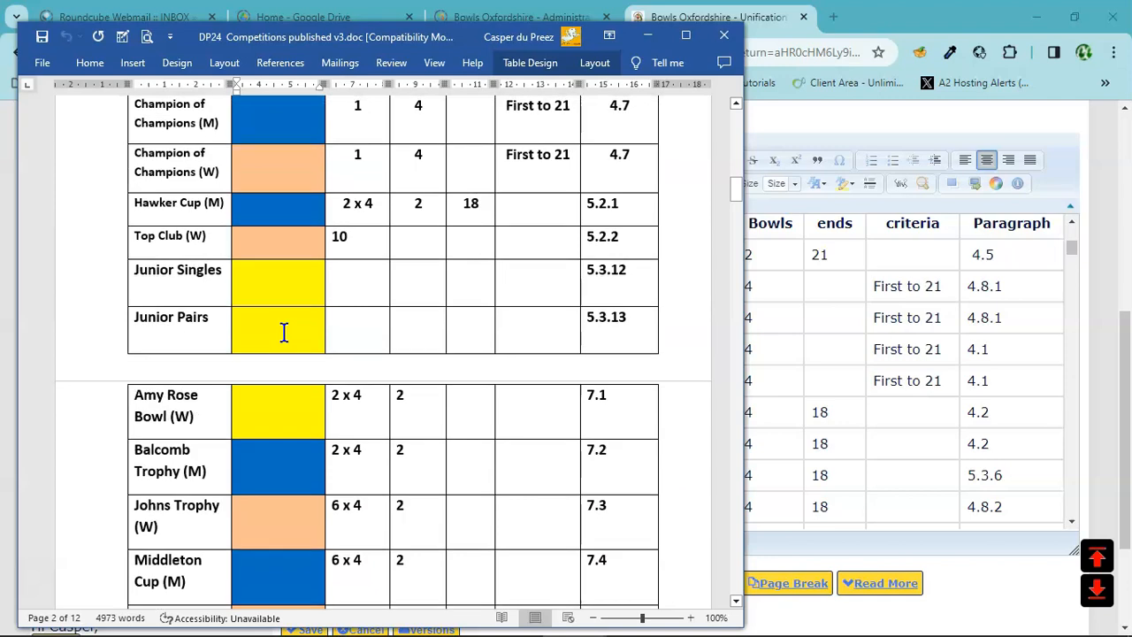
scroll(283, 332, "up", 10)
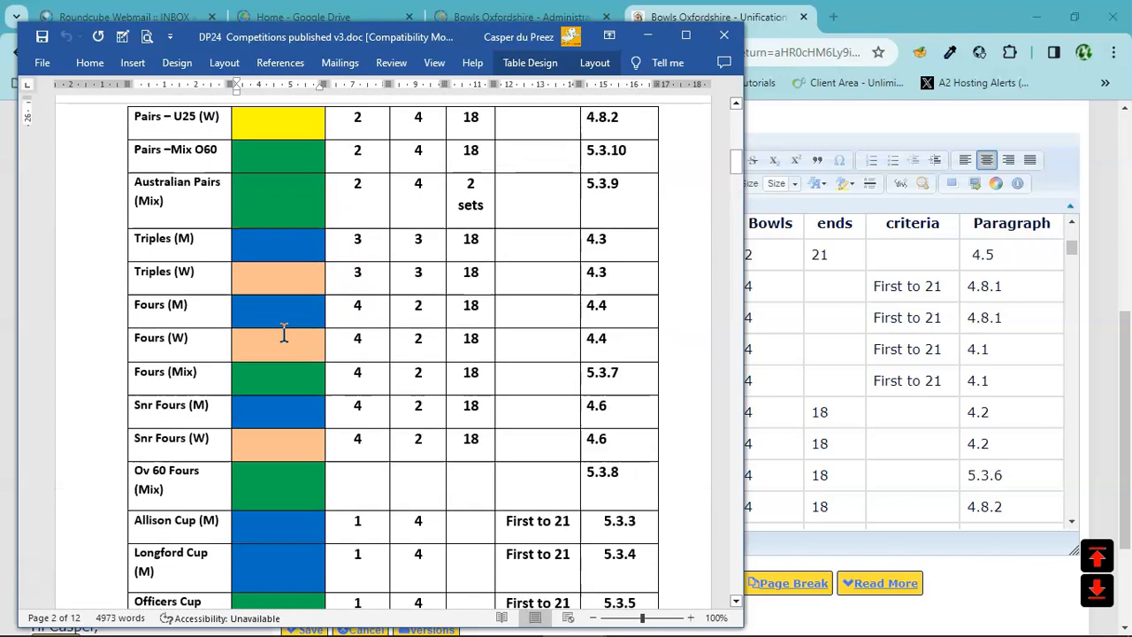
scroll(283, 333, "up", 5)
scroll(283, 334, "up", 5)
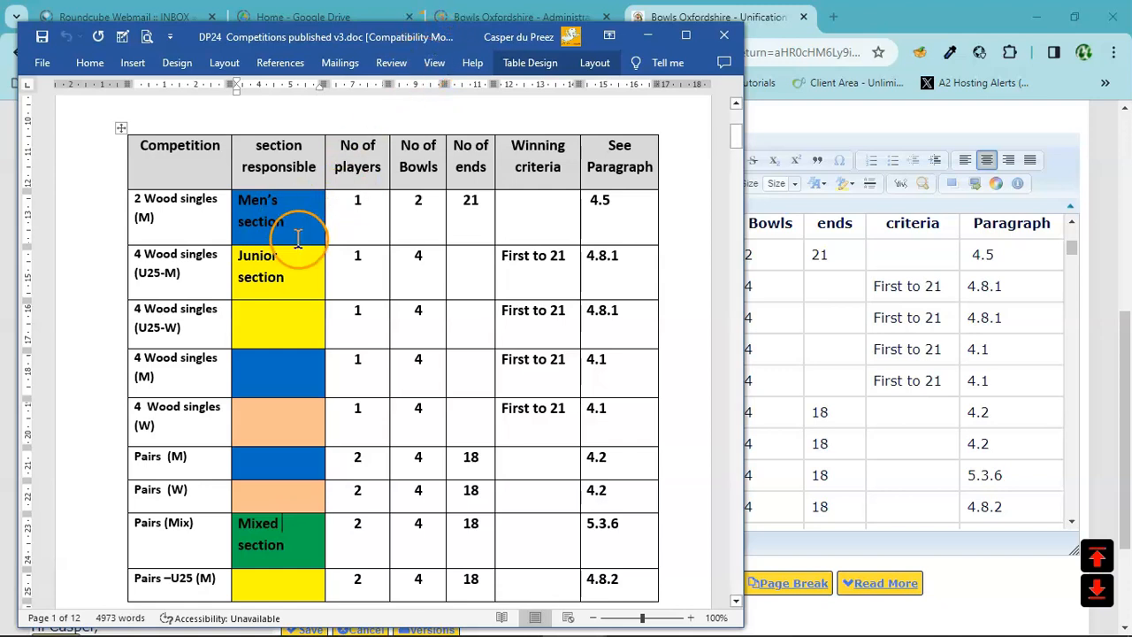
scroll(301, 300, "down", 2)
scroll(309, 319, "up", 2)
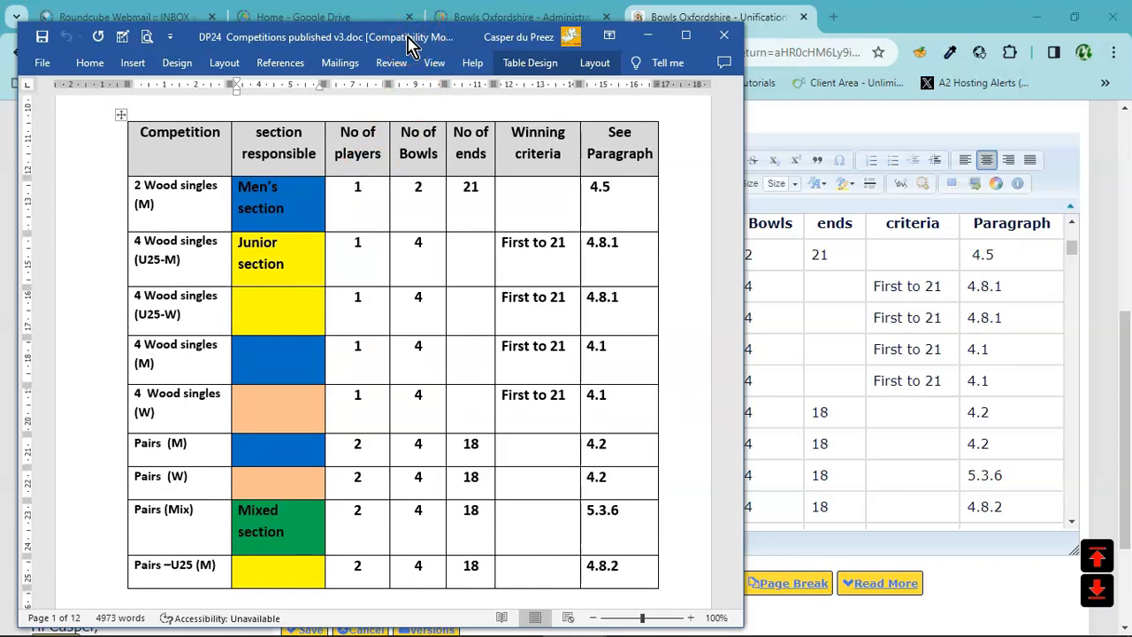
left_click_drag(407, 38, 0, 84)
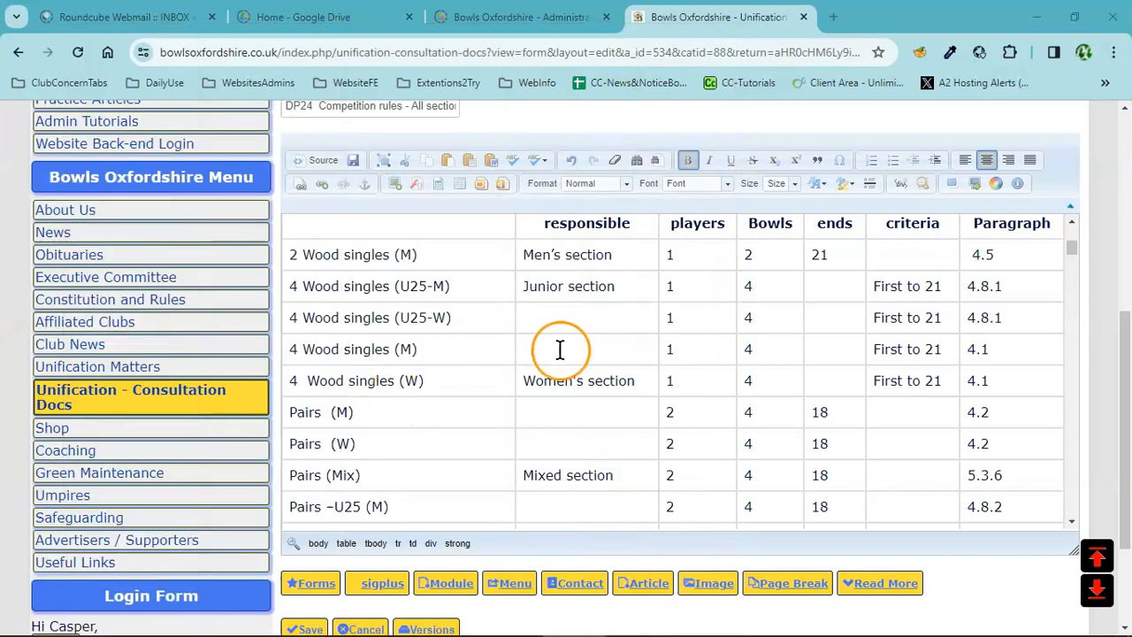
- Set the background colour of the Men's section cell in the 2 Wood singles (M) row to #3366ff
left_click(622, 253)
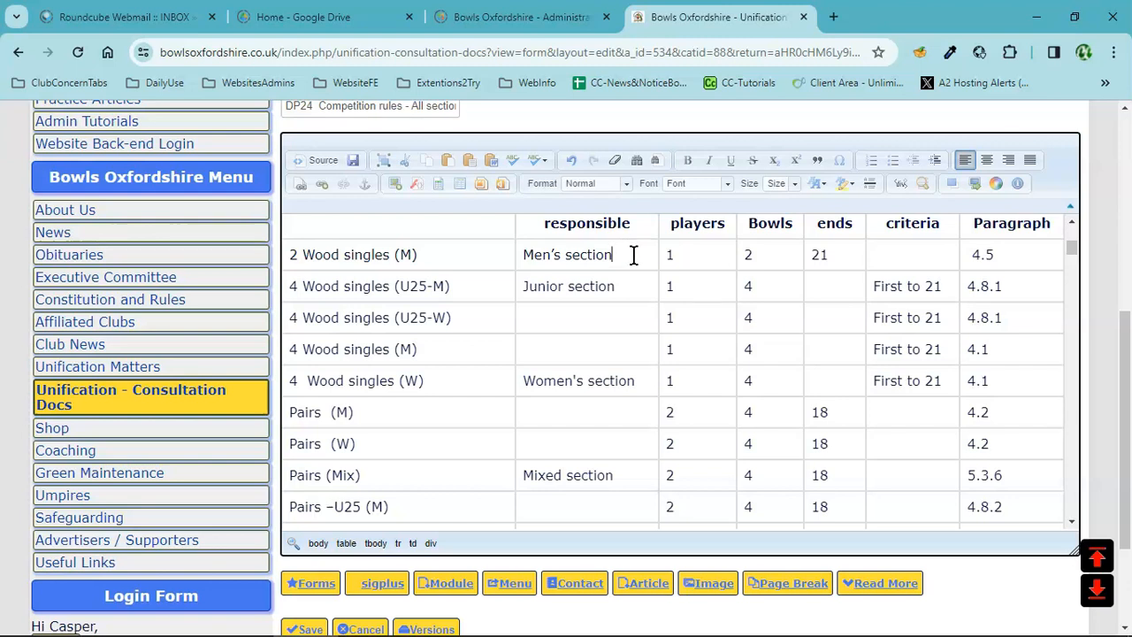
right_click(635, 255)
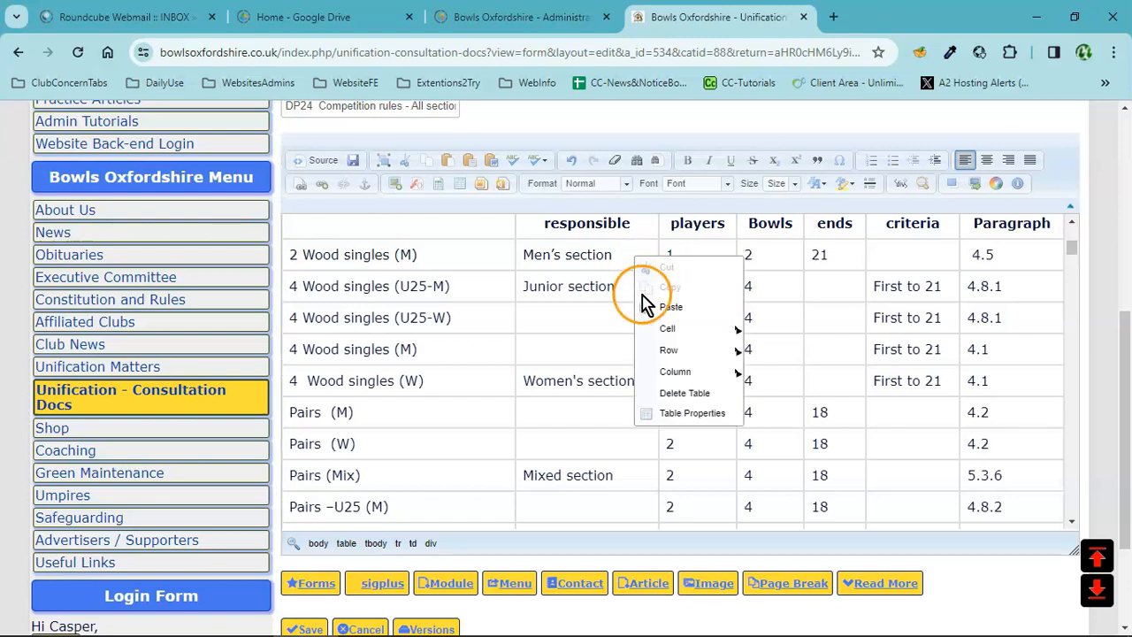
mouse_move(679, 337)
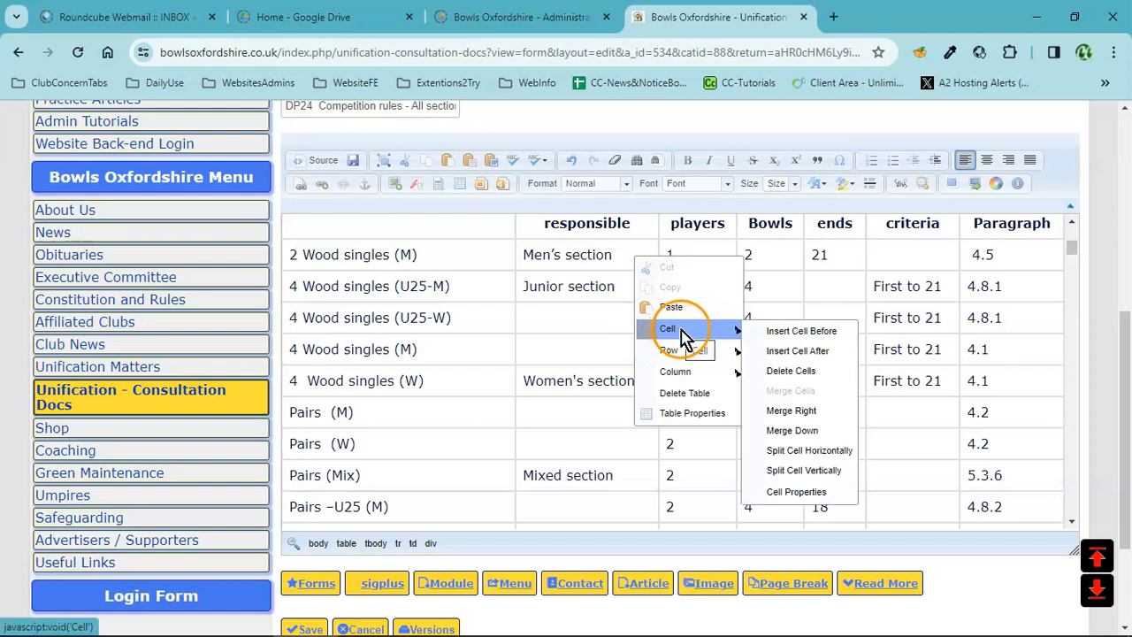
left_click(814, 492)
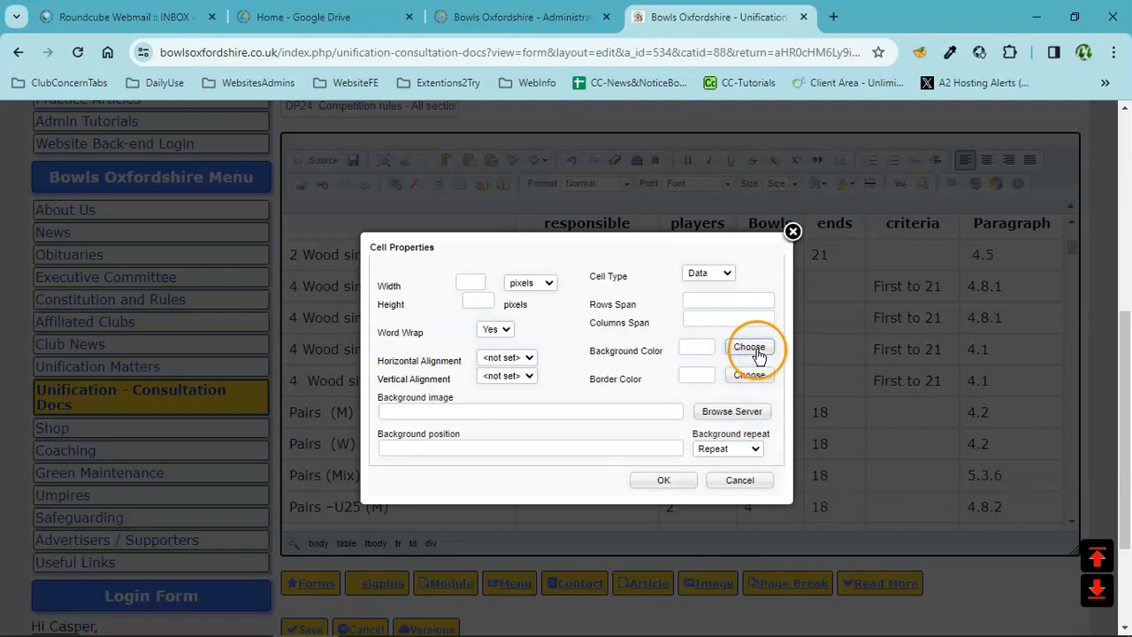
left_click(755, 350)
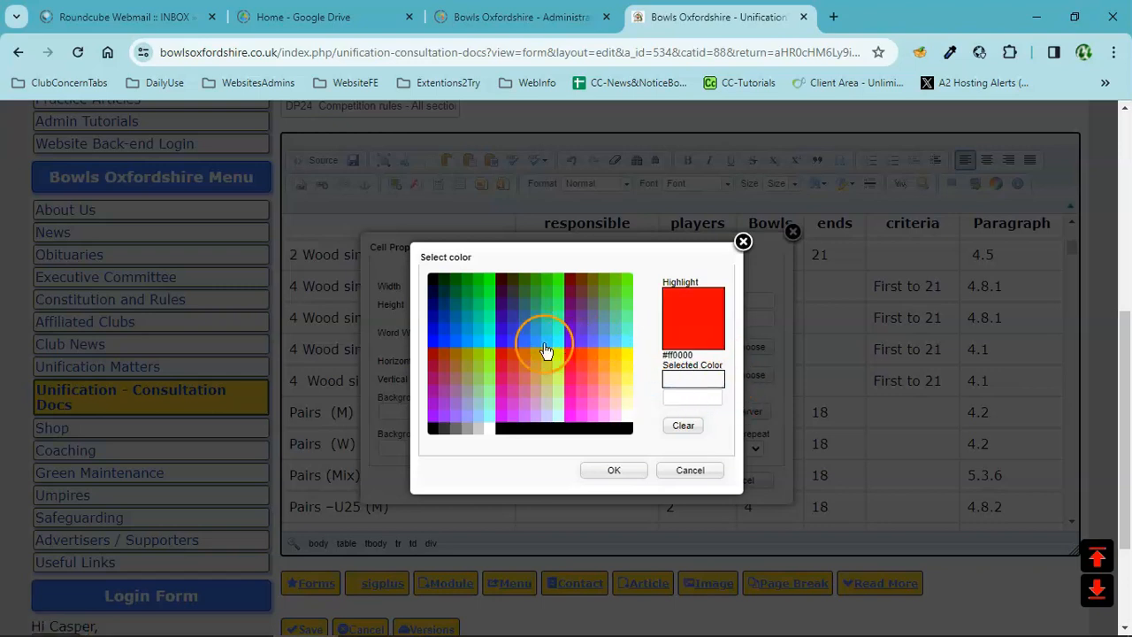
left_click(524, 342)
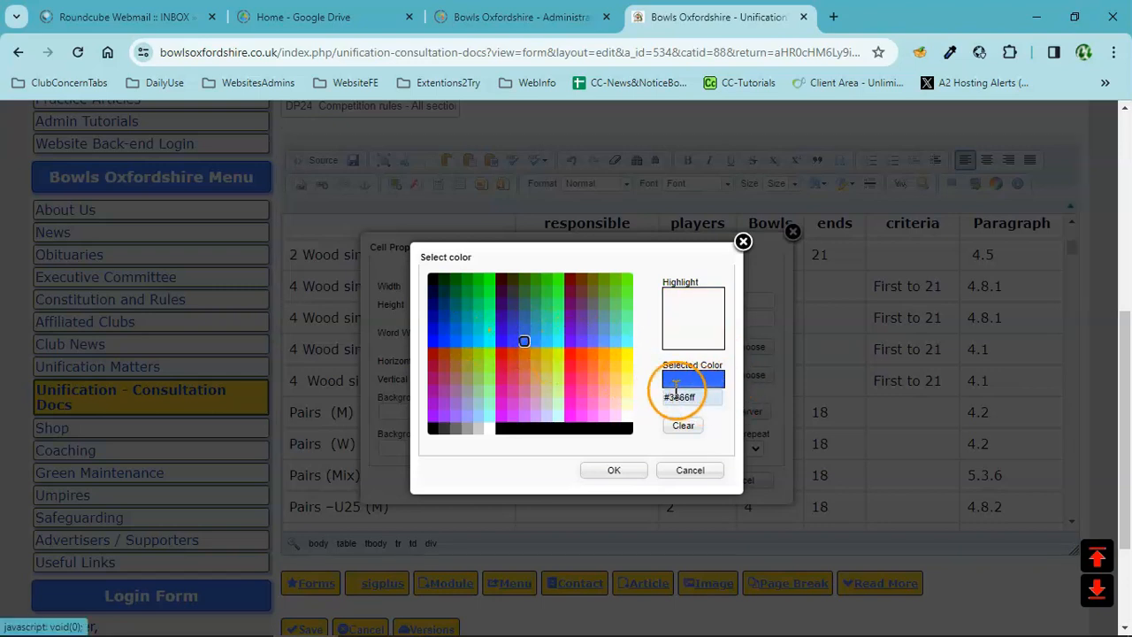
left_click(611, 470)
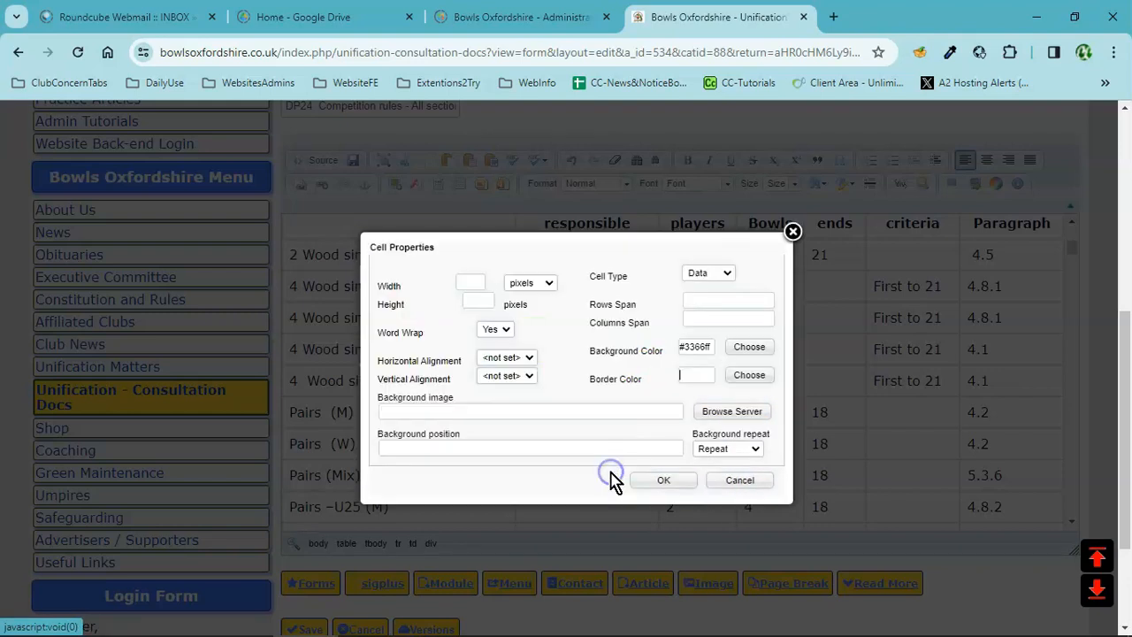
left_click(663, 480)
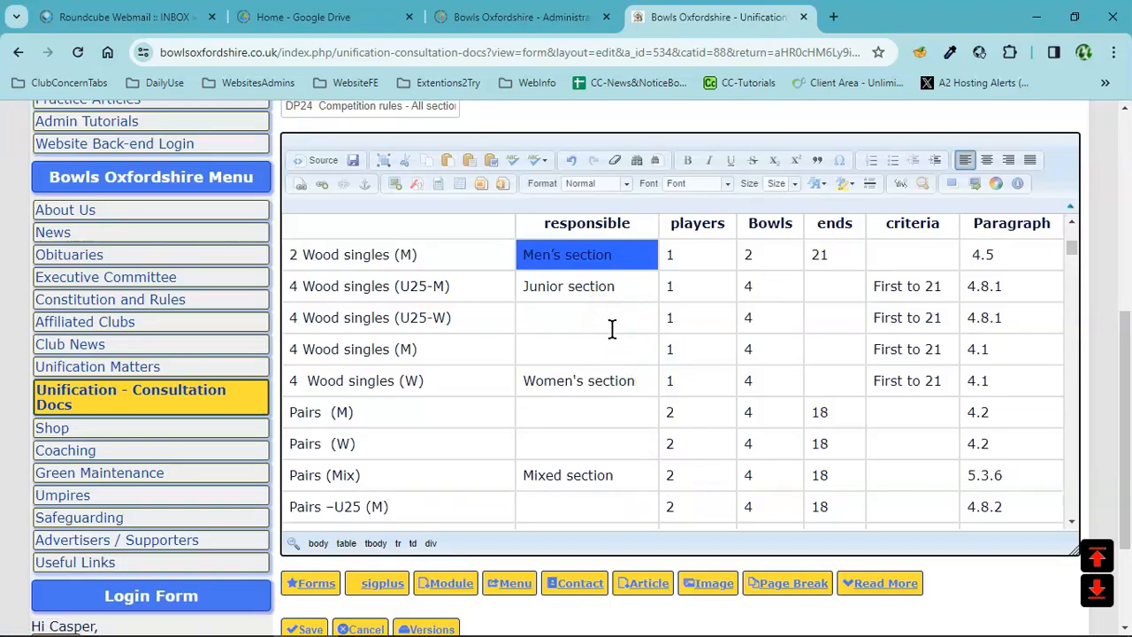
- Check the colours in the Word original and set the background colour of the Junior section cell in the 4 Wood singles (U25-M) row to #ffff33
left_click_drag(1, 177, 487, 84)
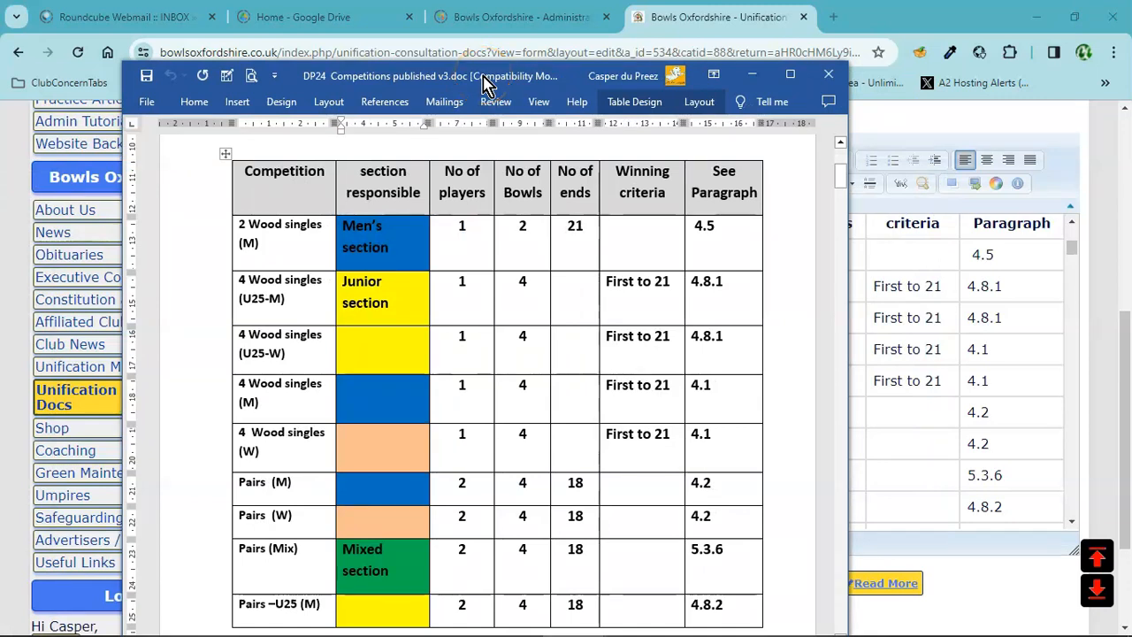
left_click_drag(482, 76, 0, 177)
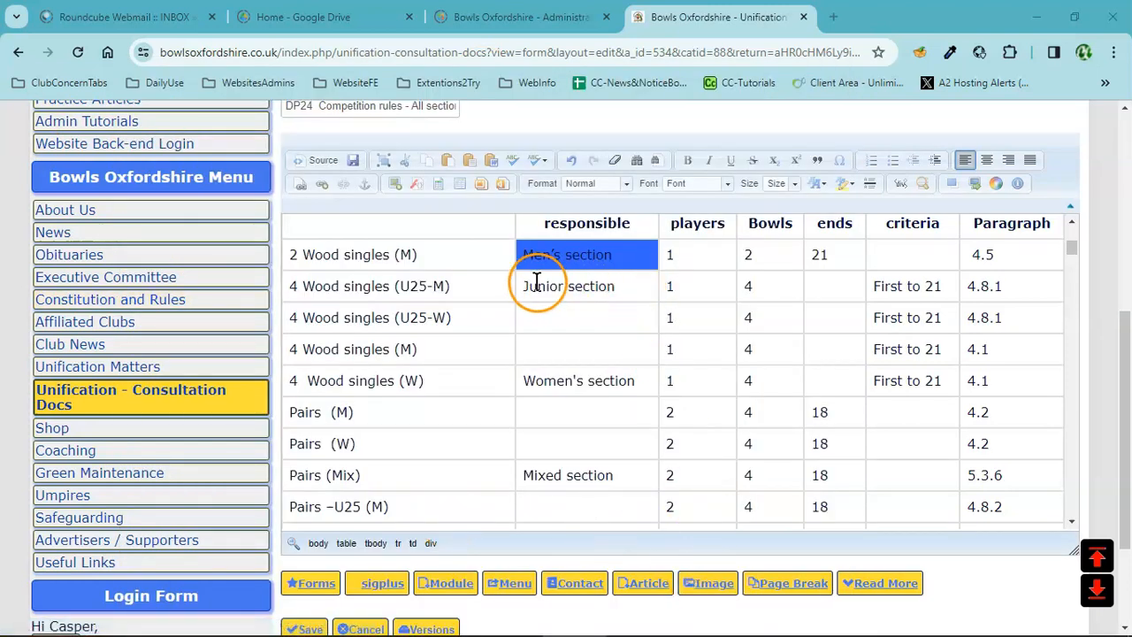
left_click(602, 280)
right_click(603, 285)
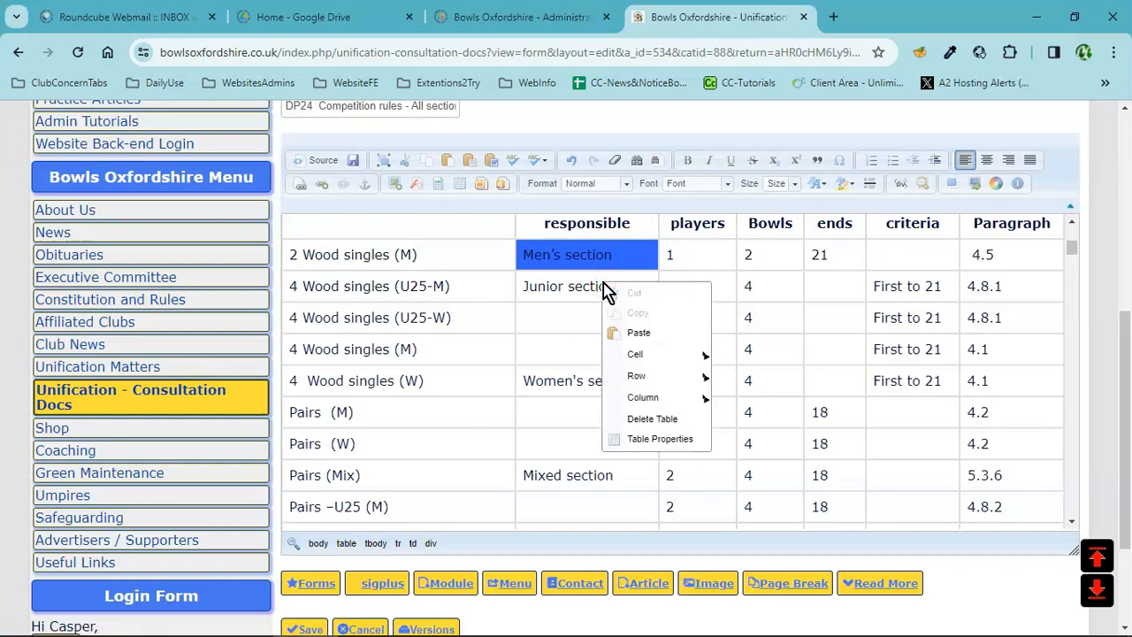
mouse_move(655, 356)
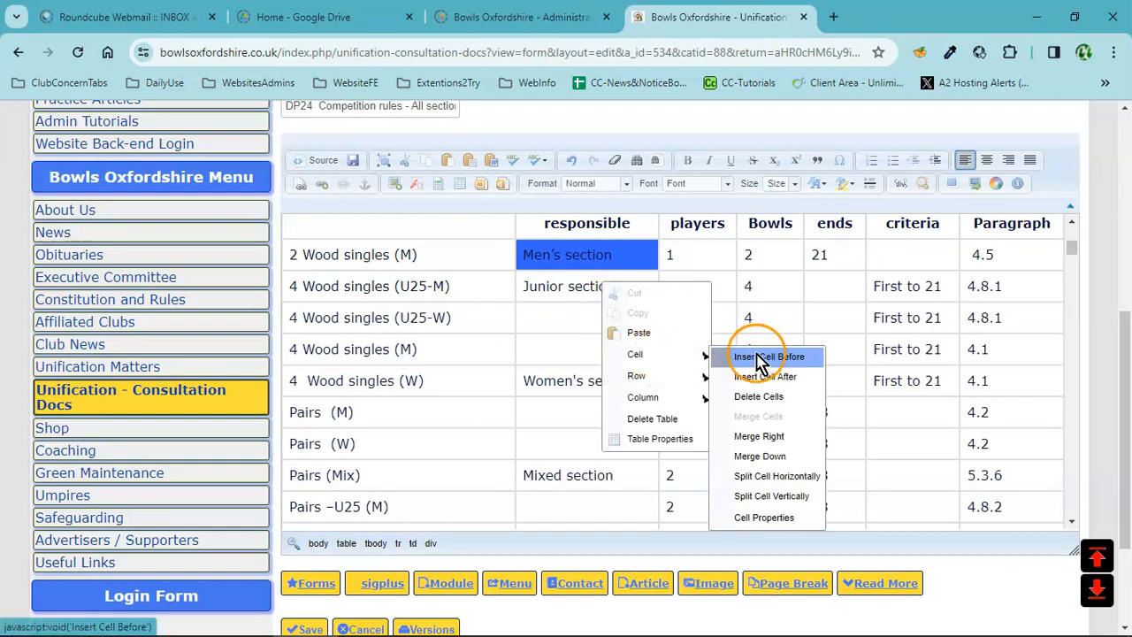
left_click(765, 517)
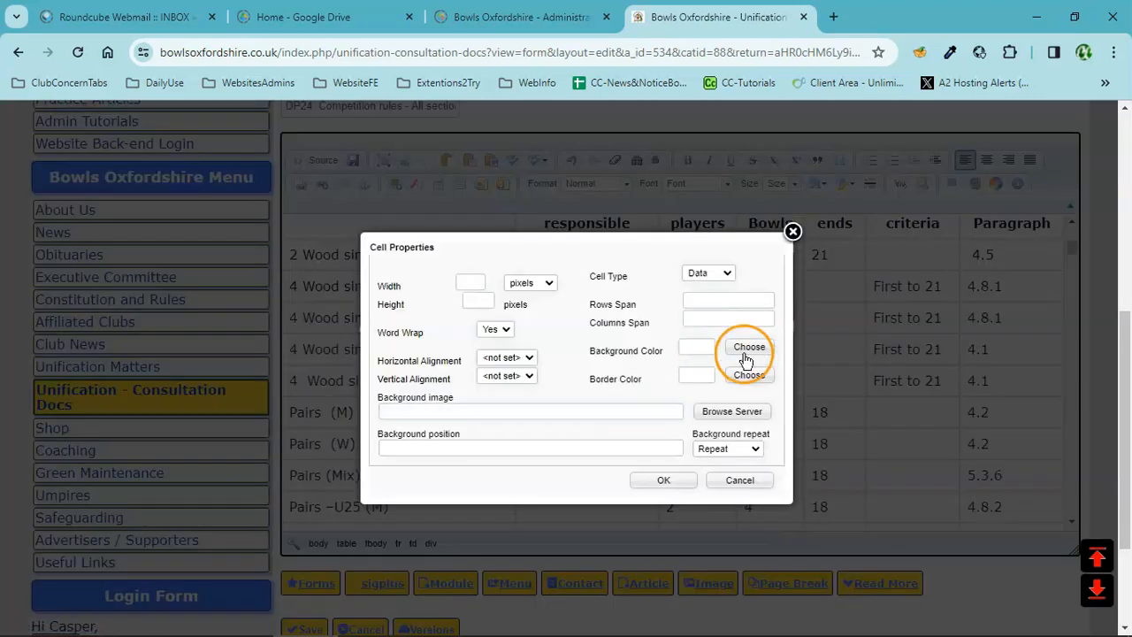
left_click(748, 349)
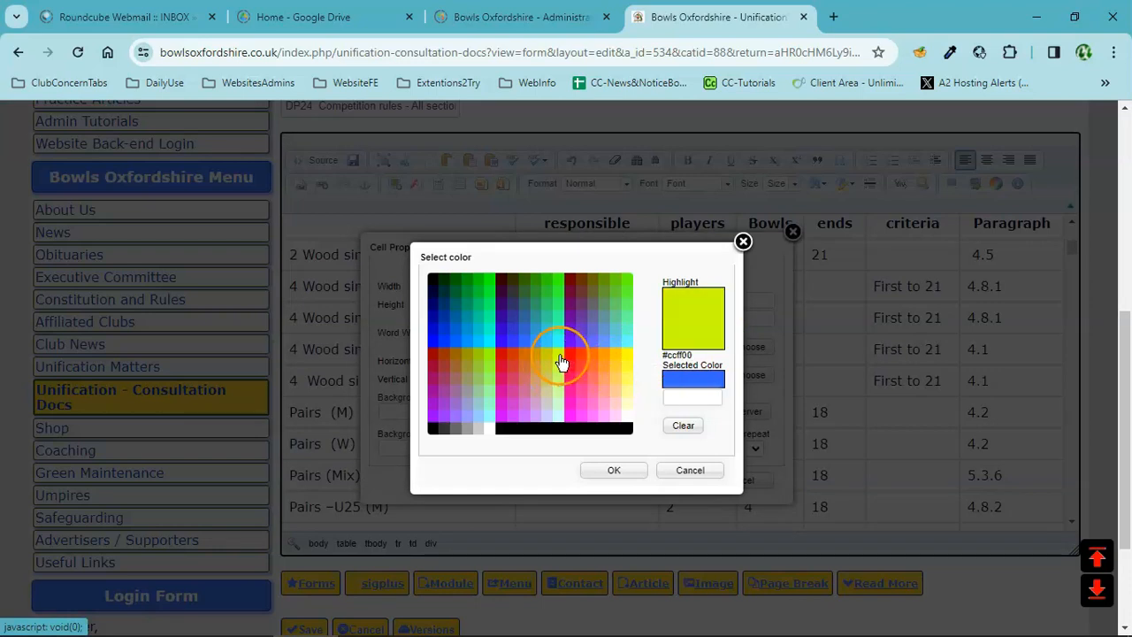
left_click(625, 371)
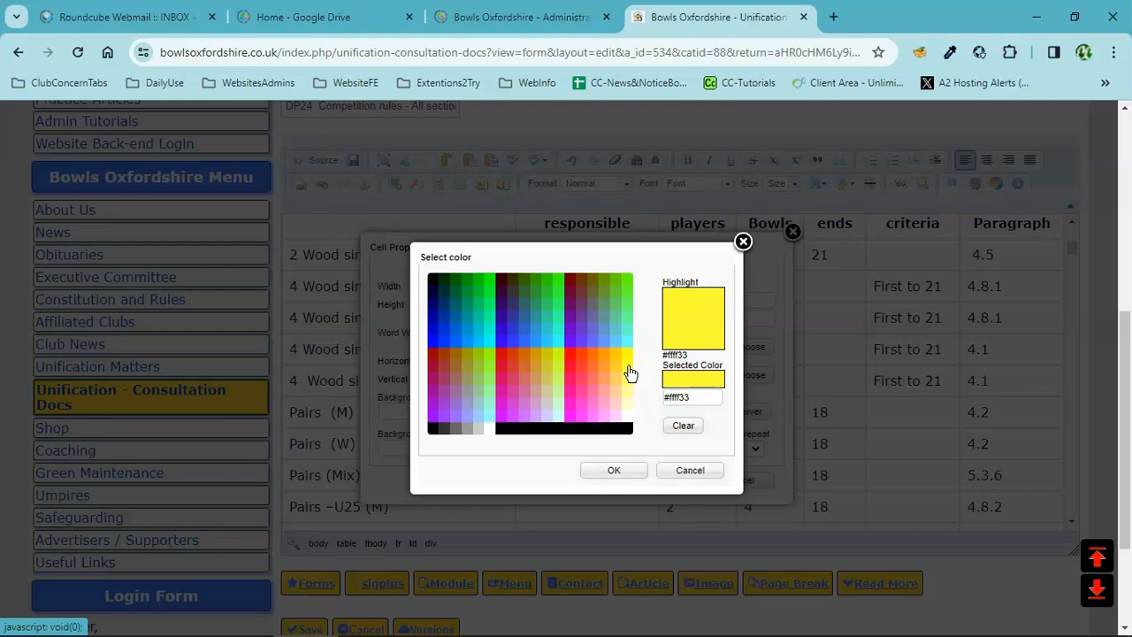
left_click(679, 427)
left_click(630, 470)
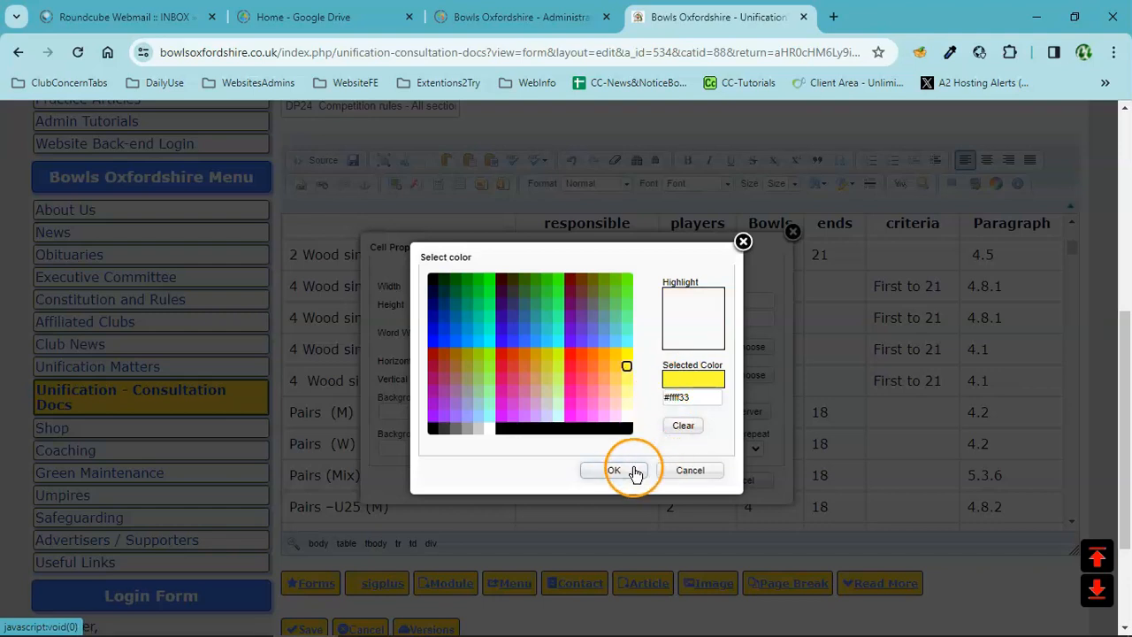
left_click(733, 486)
left_click(663, 480)
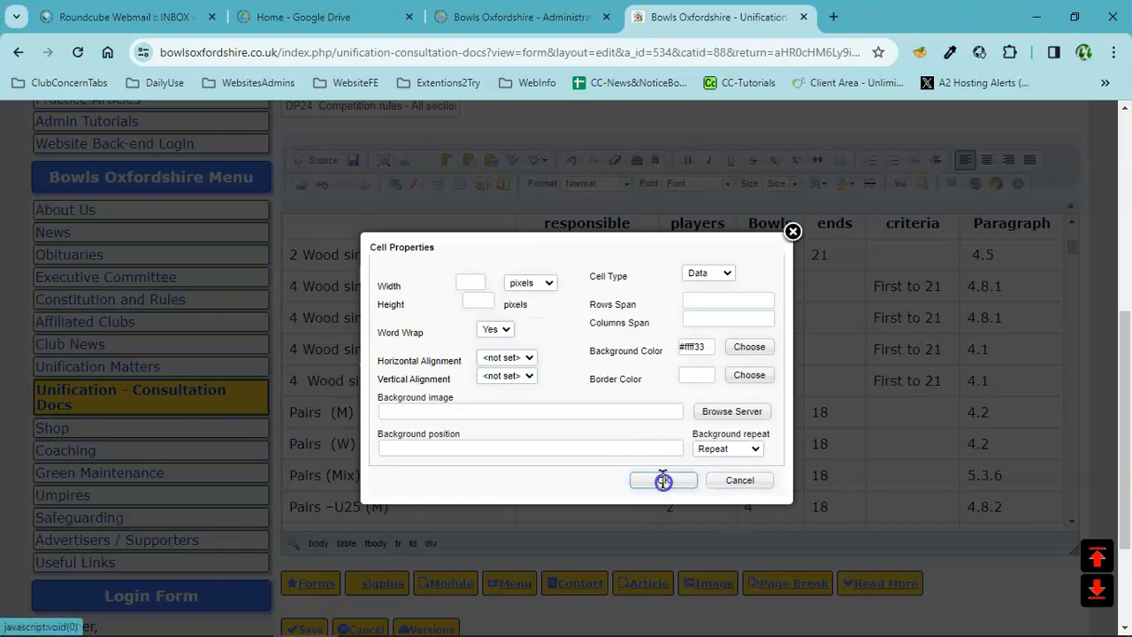
- Set the background colour of the empty section responsible cell in the 4 Wood singles (U25-W) row to #ffff33
left_click(639, 350)
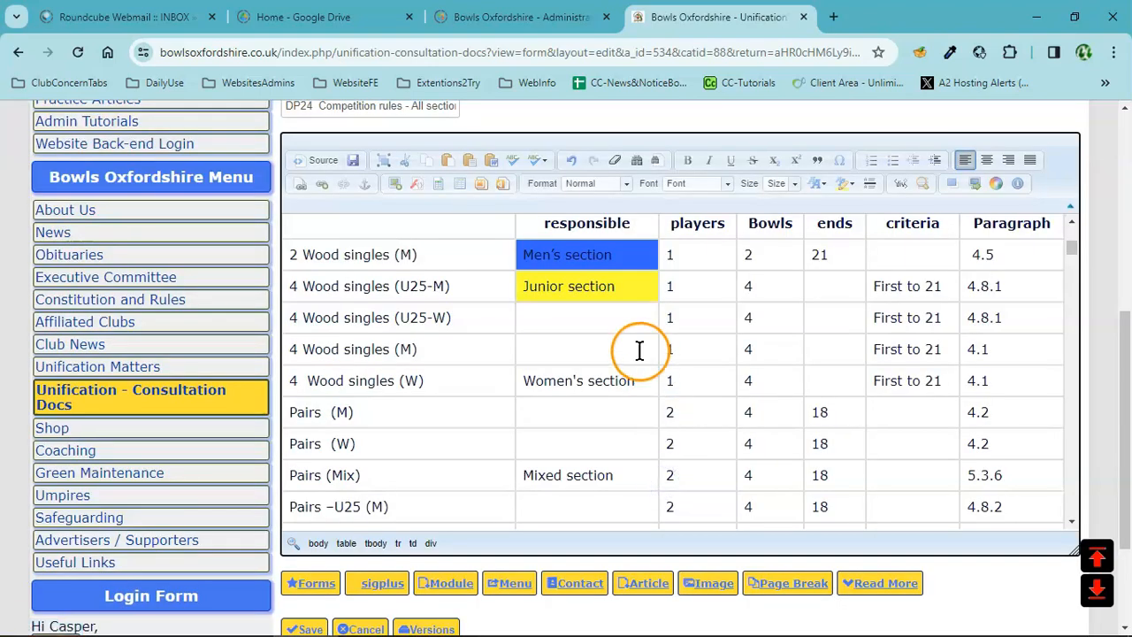
left_click(556, 319)
right_click(560, 319)
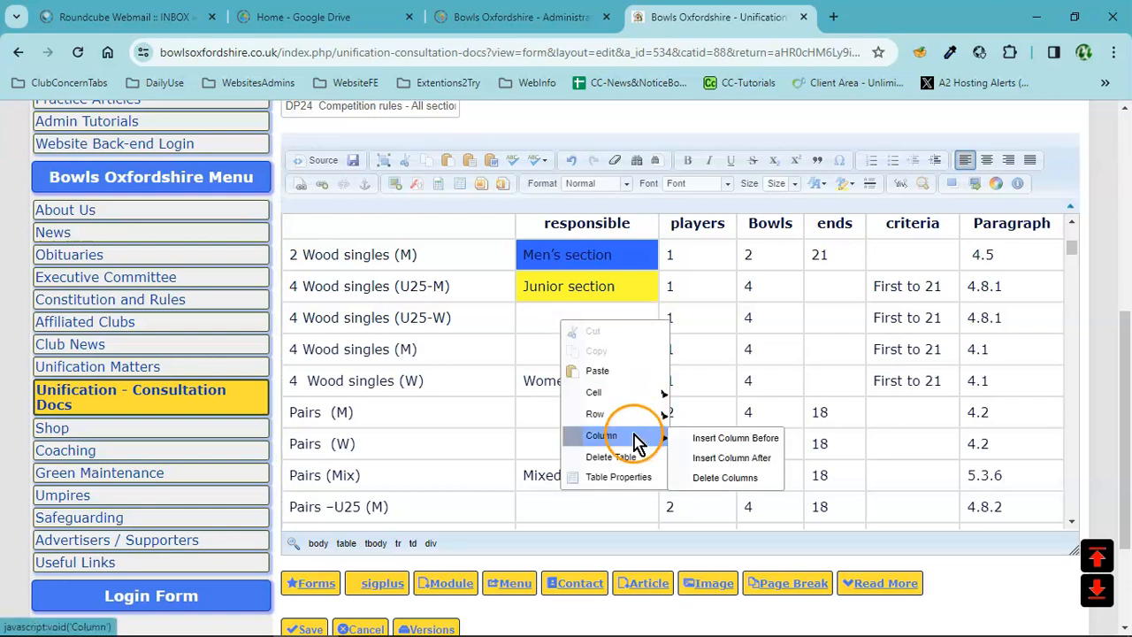
mouse_move(596, 393)
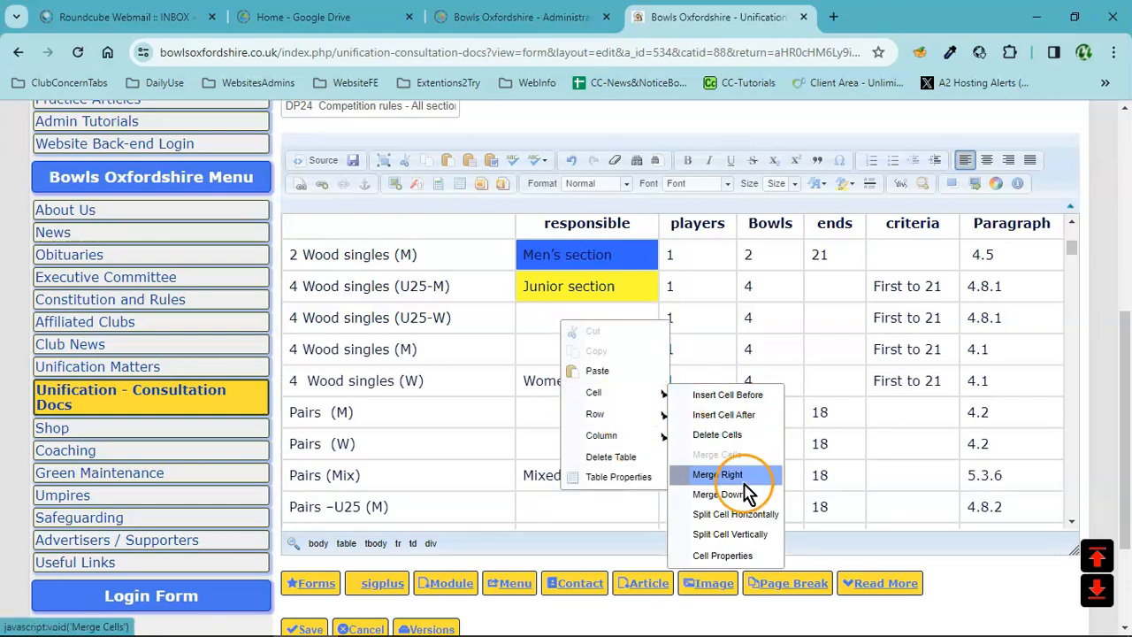
left_click(732, 564)
left_click(764, 370)
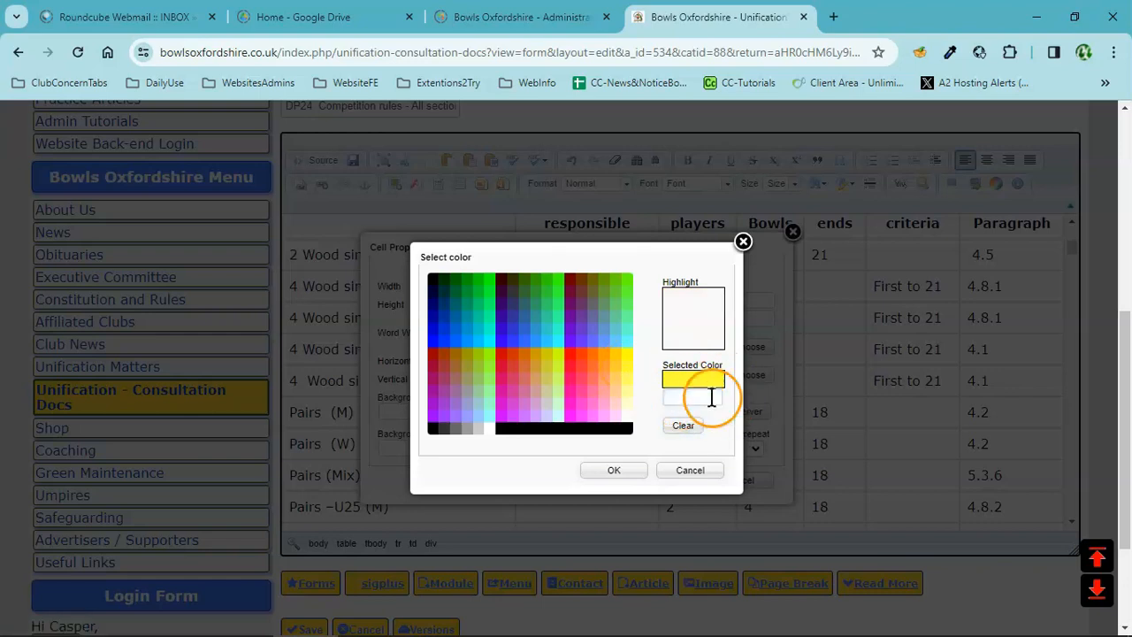
left_click(630, 371)
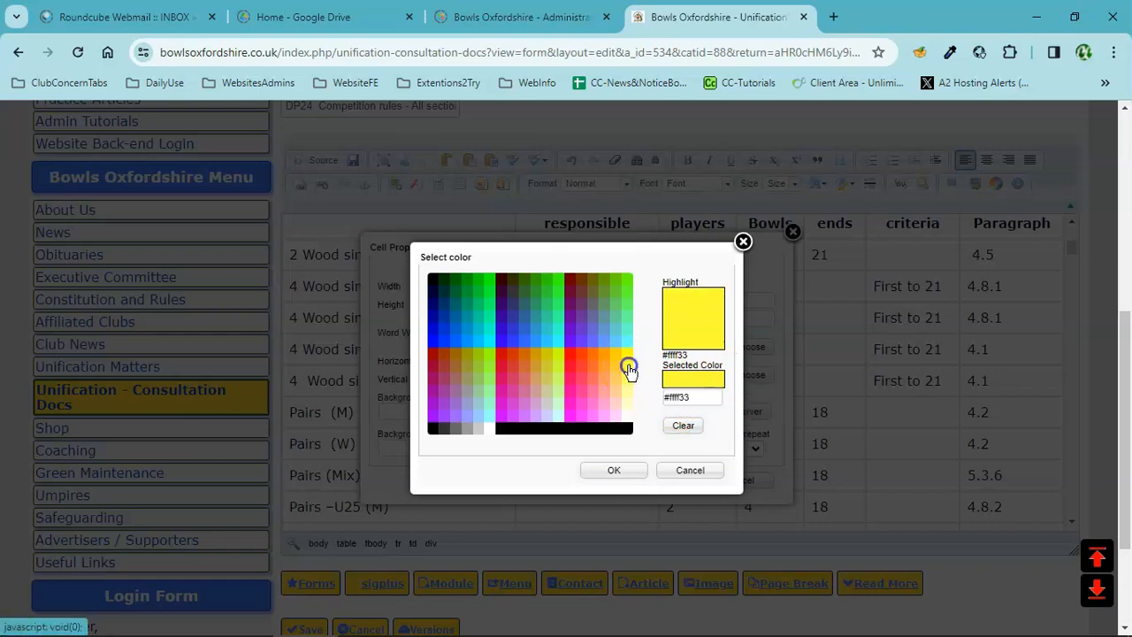
left_click(615, 472)
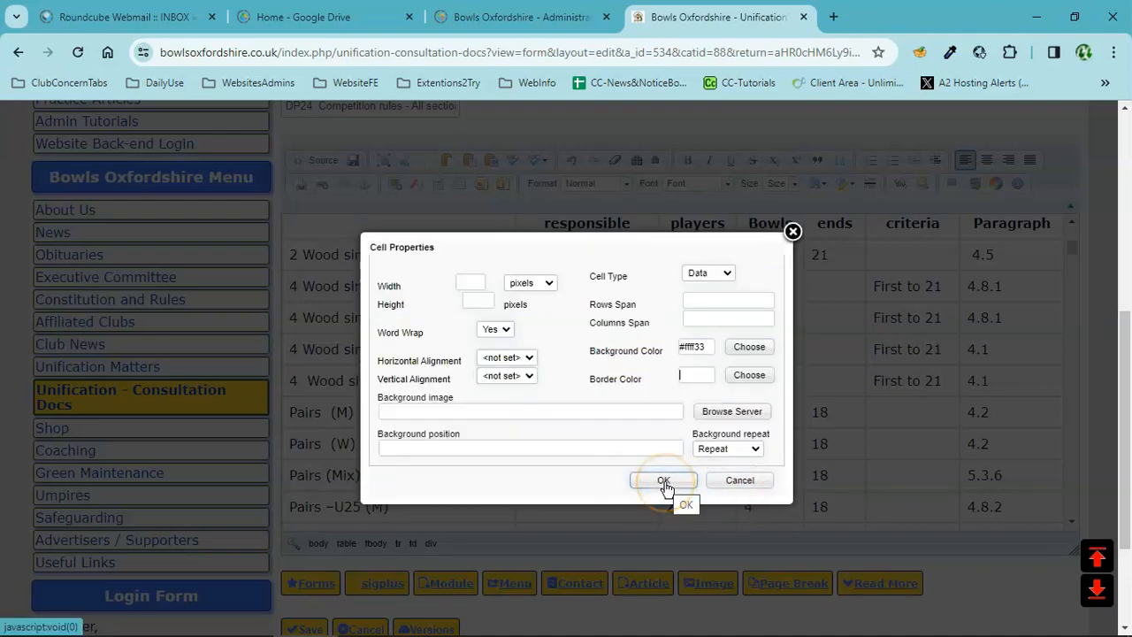
left_click(663, 482)
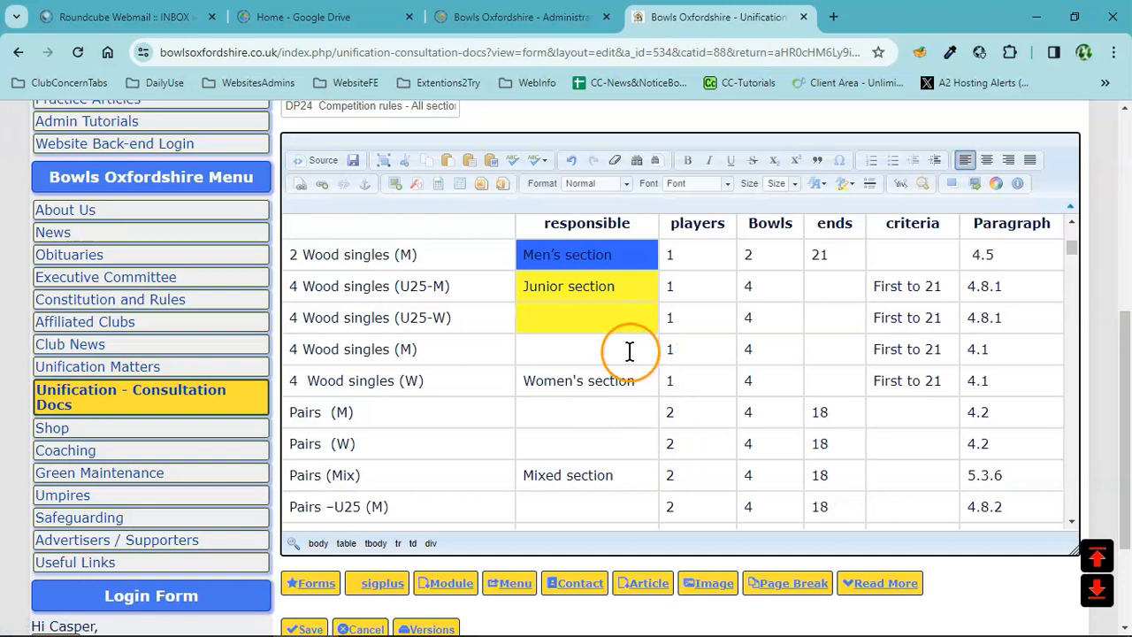
- Switch to the Word original and examine which section colours the competition rows use, then return to the article editor
scroll(707, 394, "down", 1)
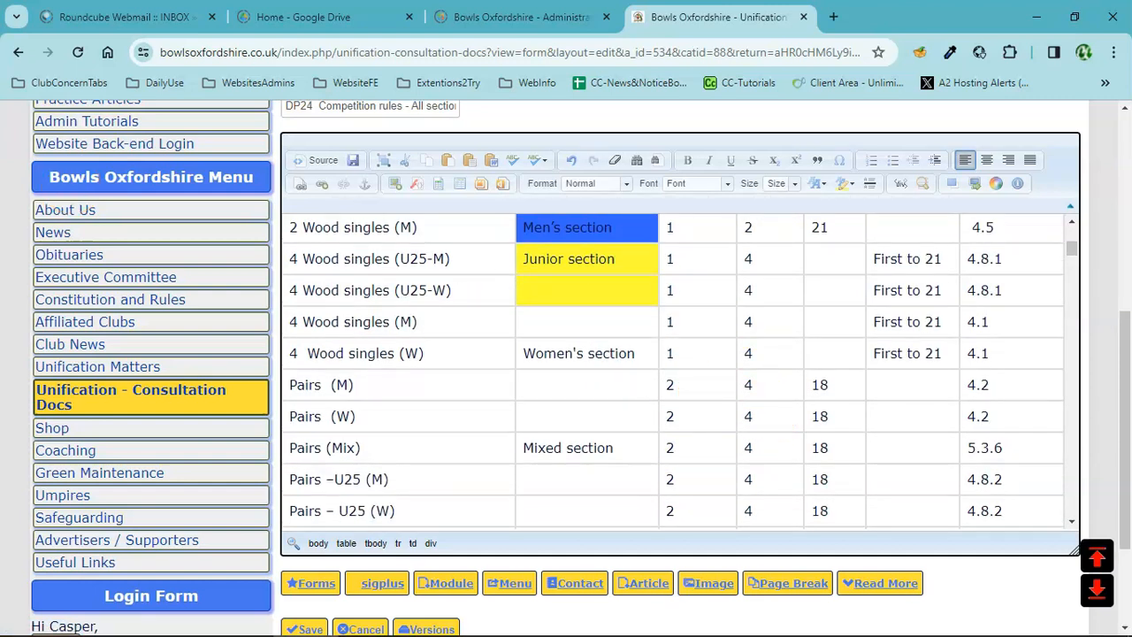
left_click_drag(0, 168, 348, 41)
left_click(227, 357)
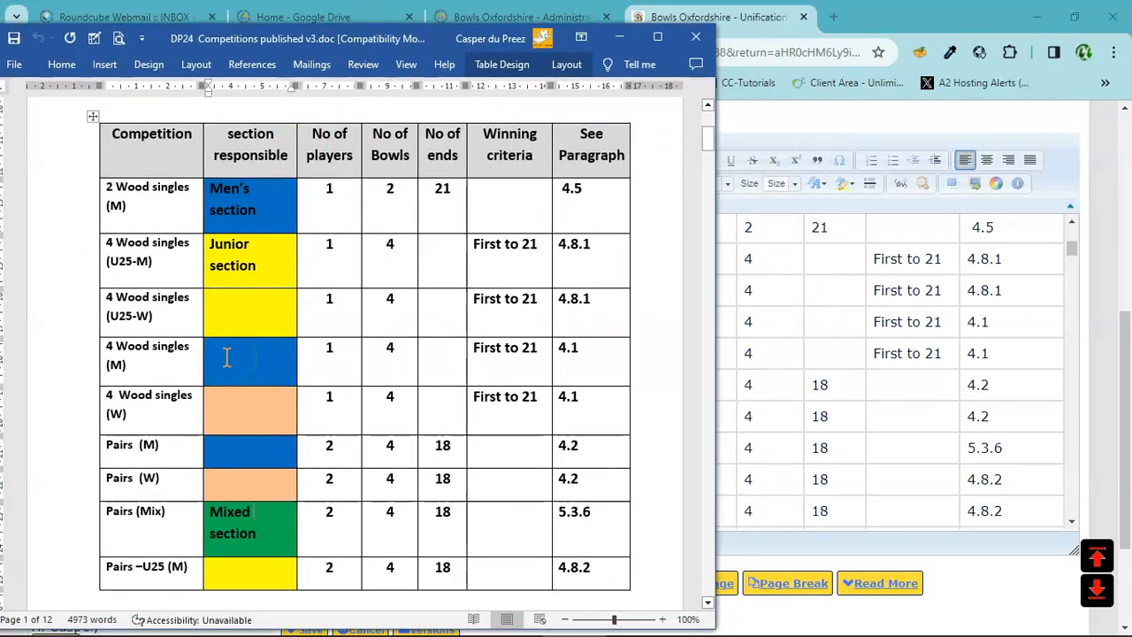
left_click(231, 356)
left_click(280, 206)
left_click(272, 337)
scroll(265, 459, "down", 5)
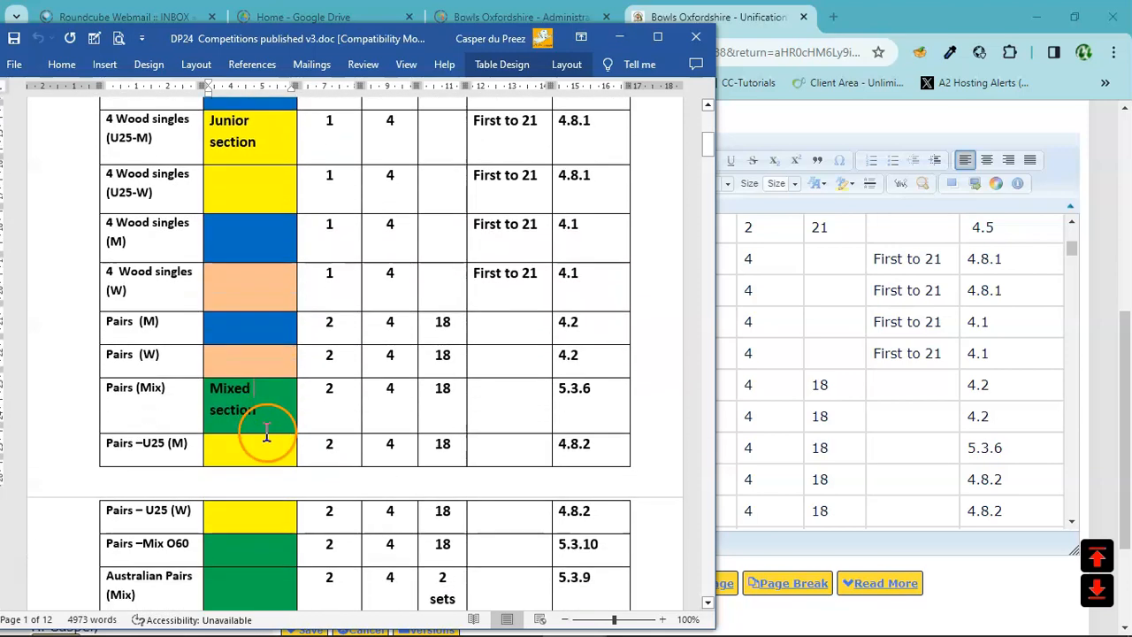
scroll(265, 482, "down", 3)
scroll(268, 481, "up", 8)
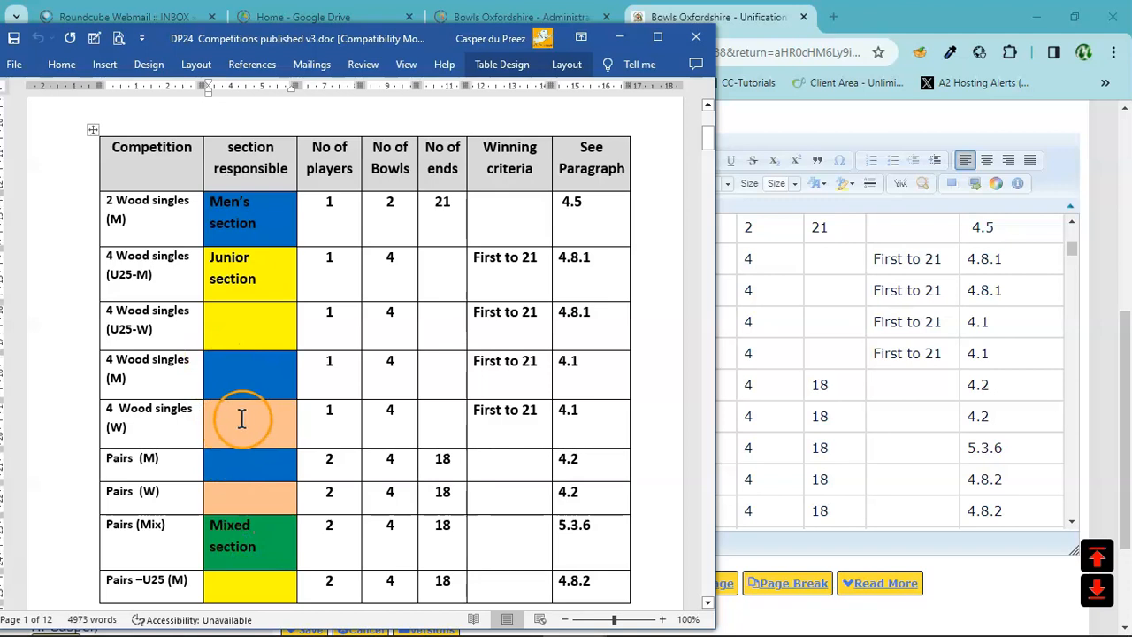
scroll(306, 389, "down", 3)
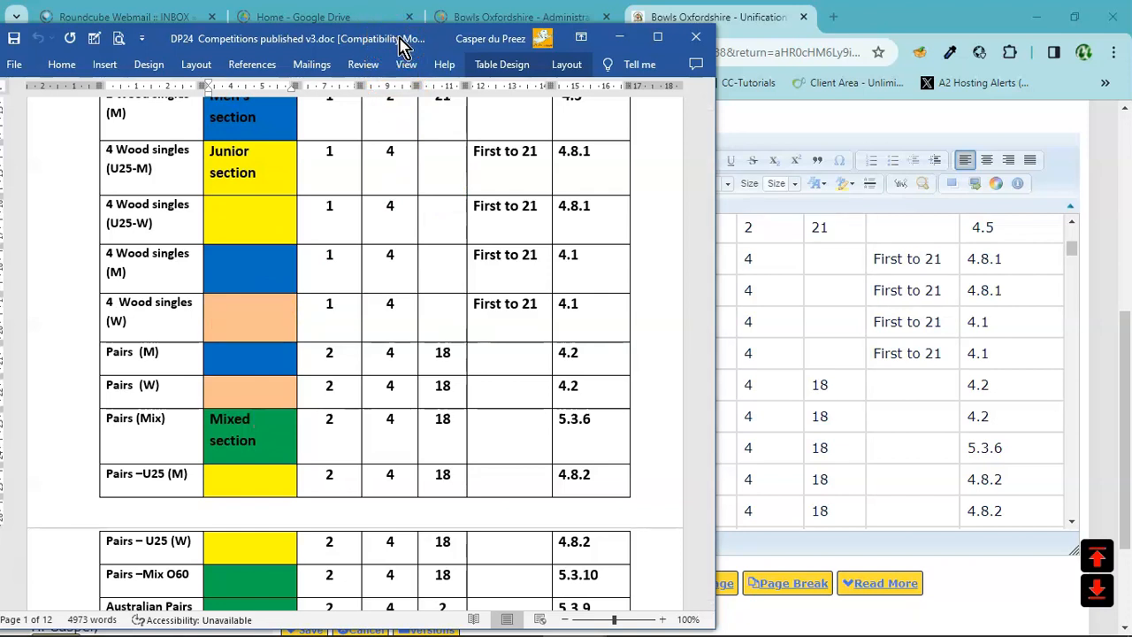
left_click_drag(403, 44, 0, 59)
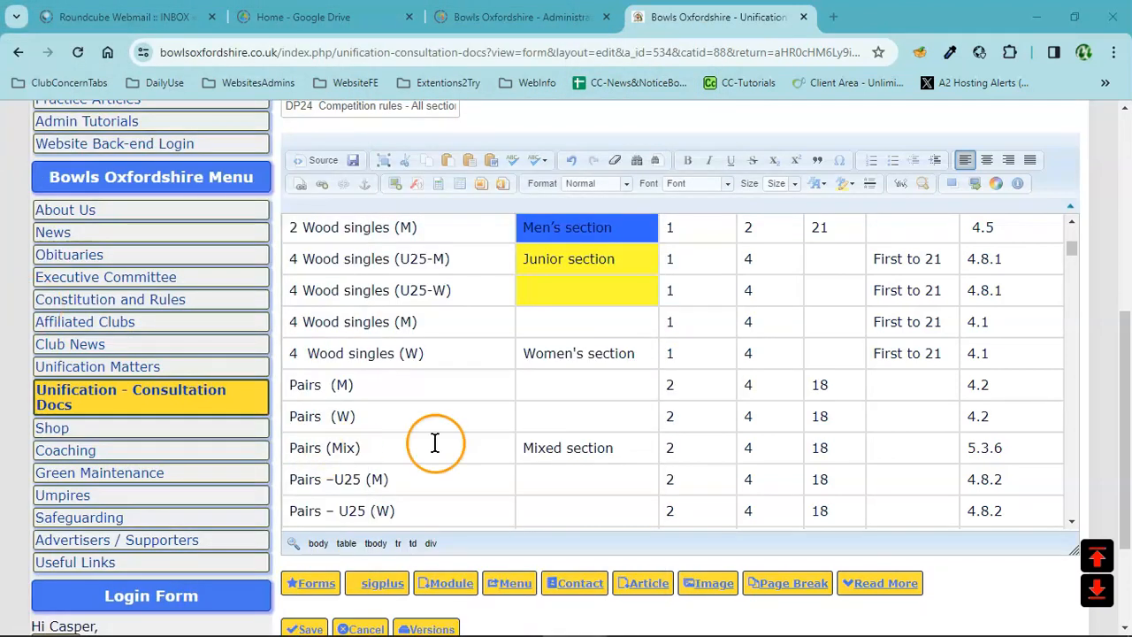
- Set the background colour of the Women's section cell in the 4 Wood singles (W) row to #ffcc99, comparing the shade with the Word original
left_click(443, 352)
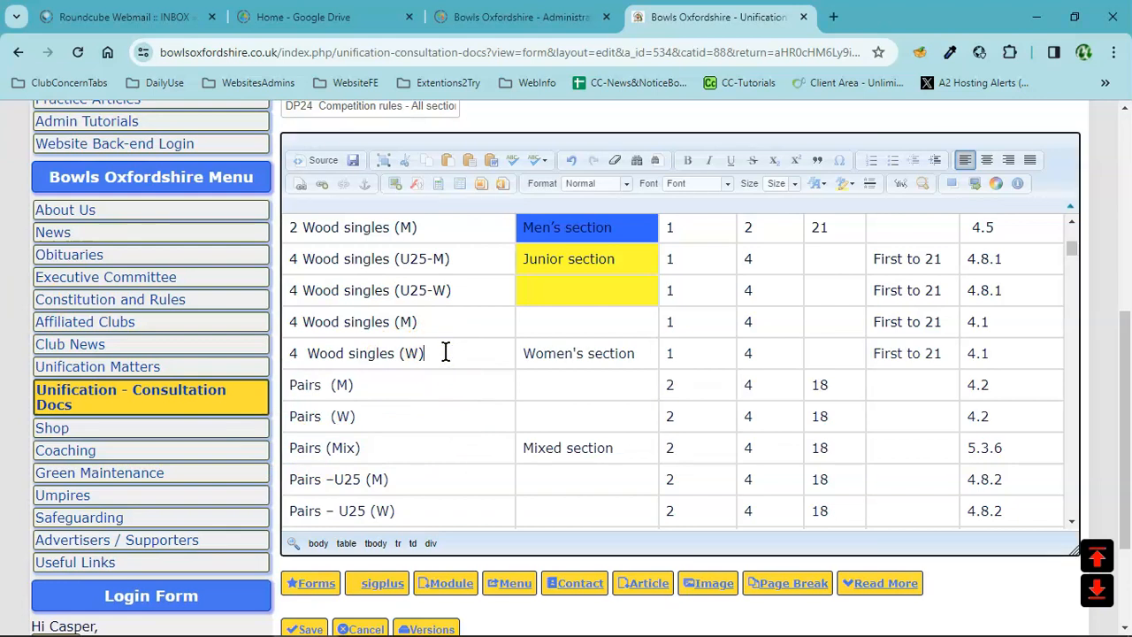
left_click(645, 352)
left_click(621, 287)
left_click(627, 352)
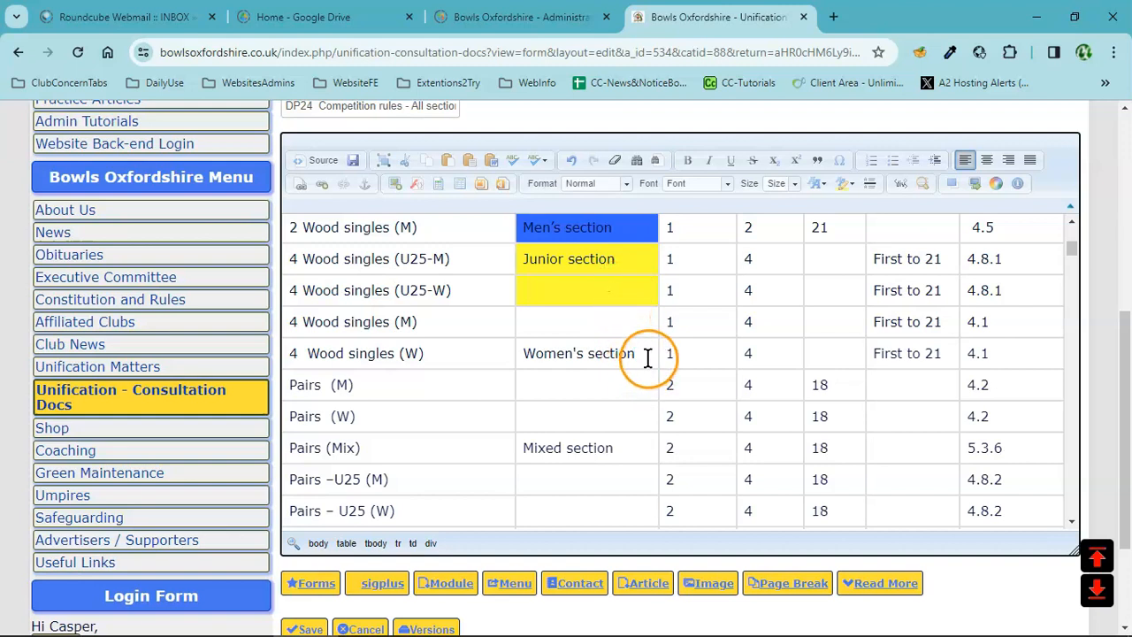
right_click(644, 352)
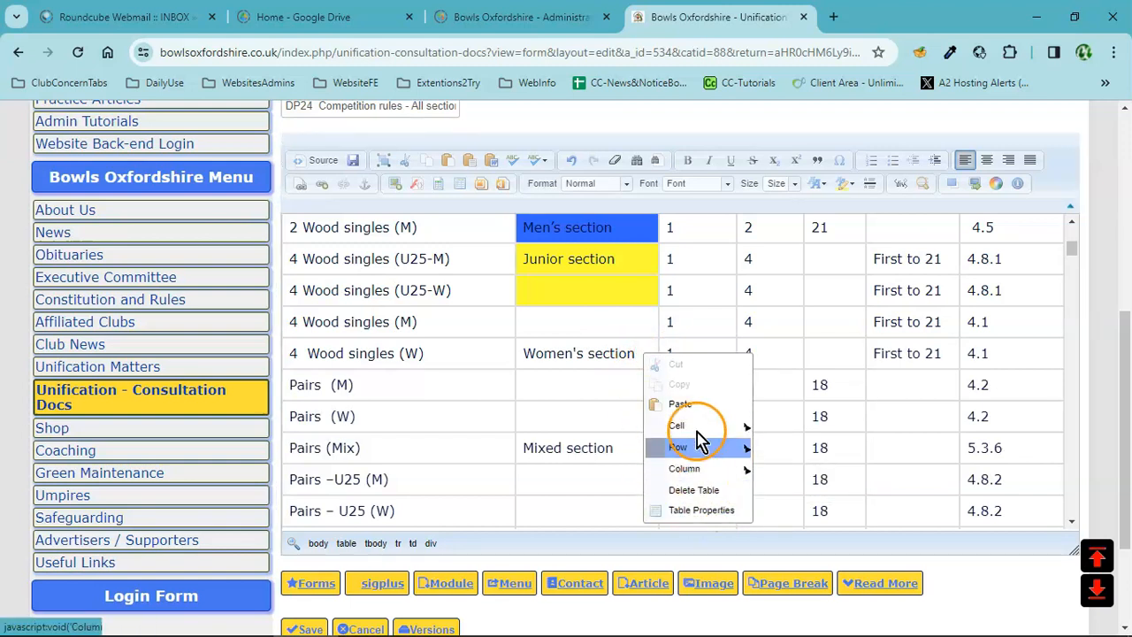
mouse_move(695, 428)
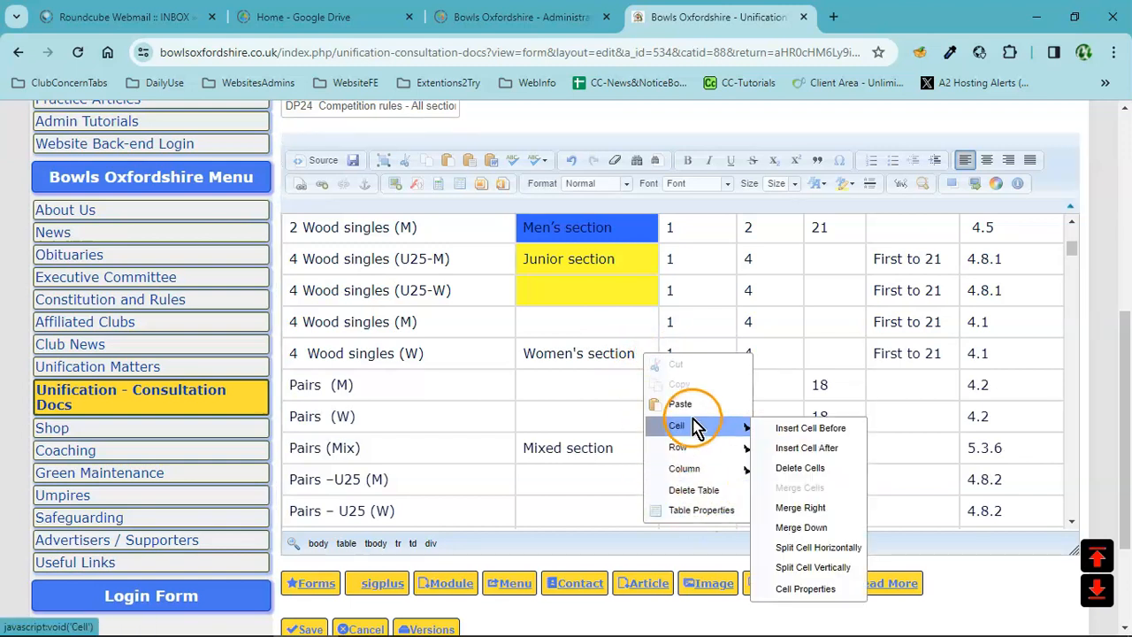
left_click(815, 591)
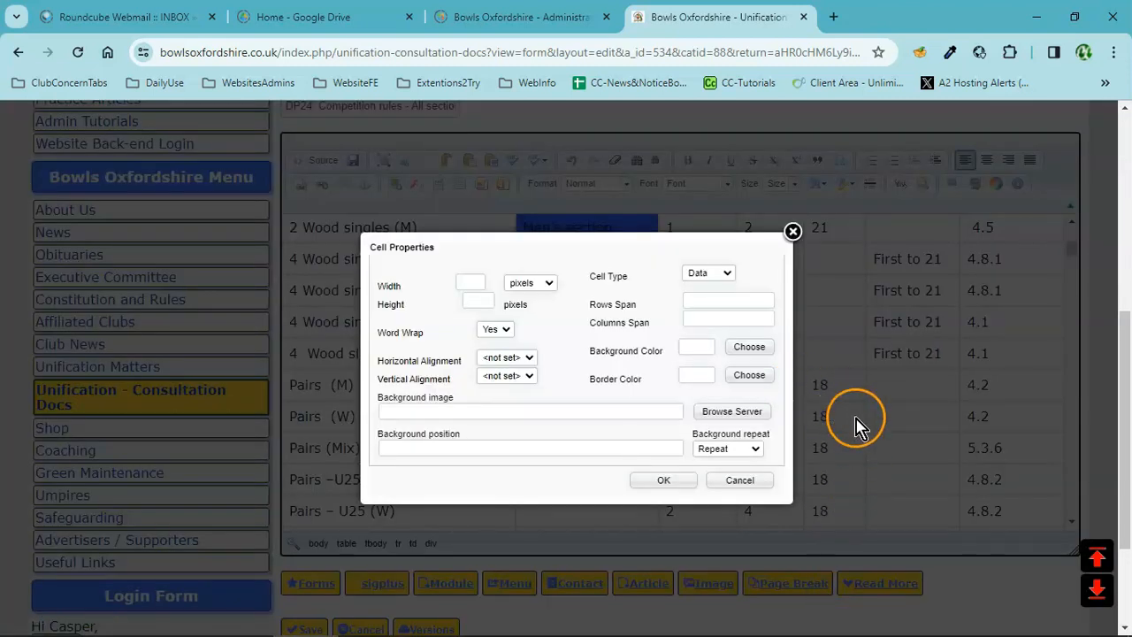
left_click(749, 346)
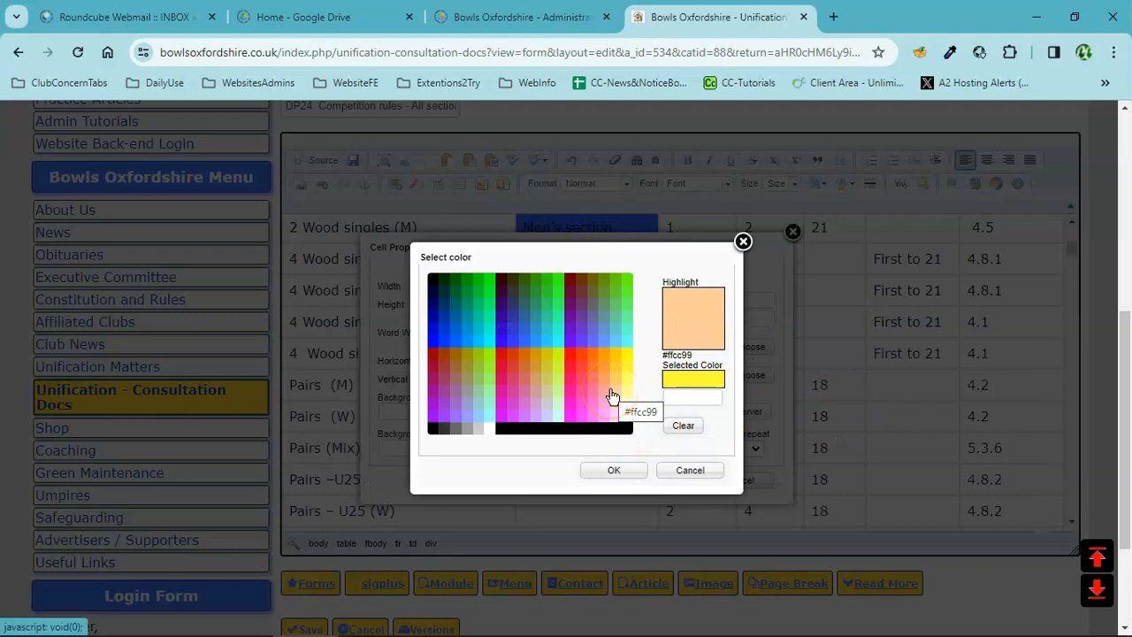
left_click_drag(0, 56, 171, 24)
left_click_drag(168, 34, 142, 37)
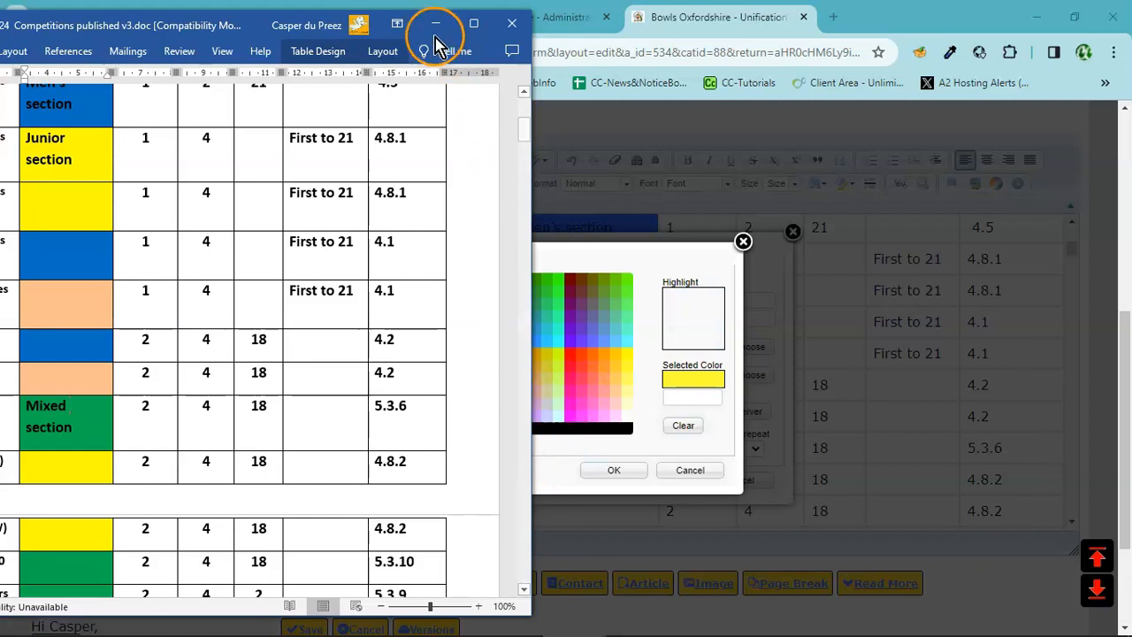
left_click_drag(274, 34, 244, 32)
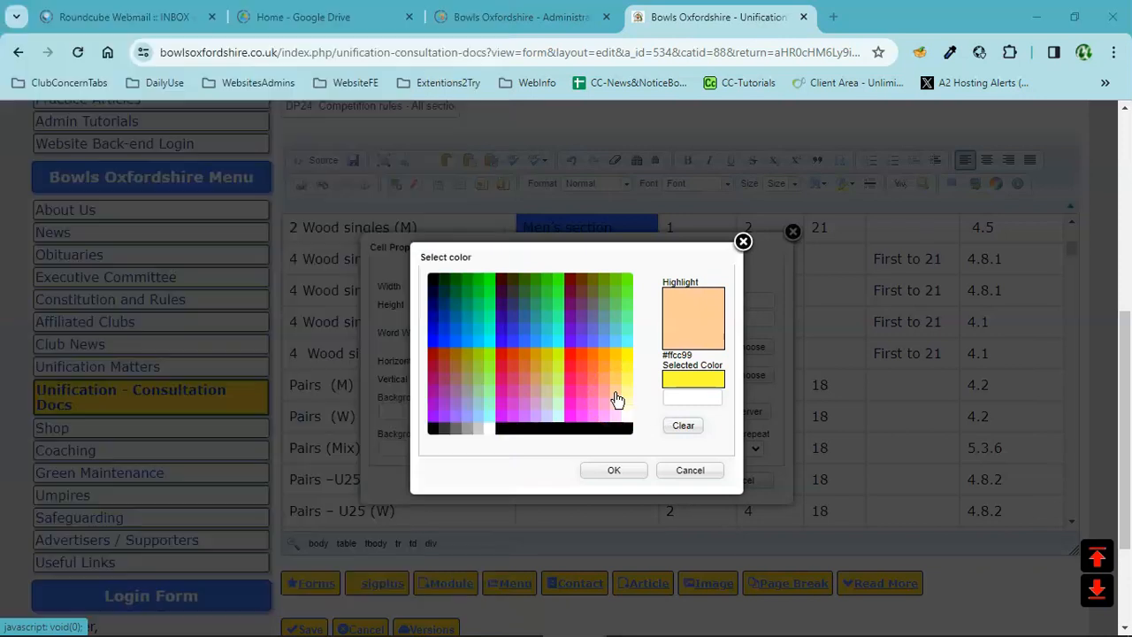
left_click(617, 398)
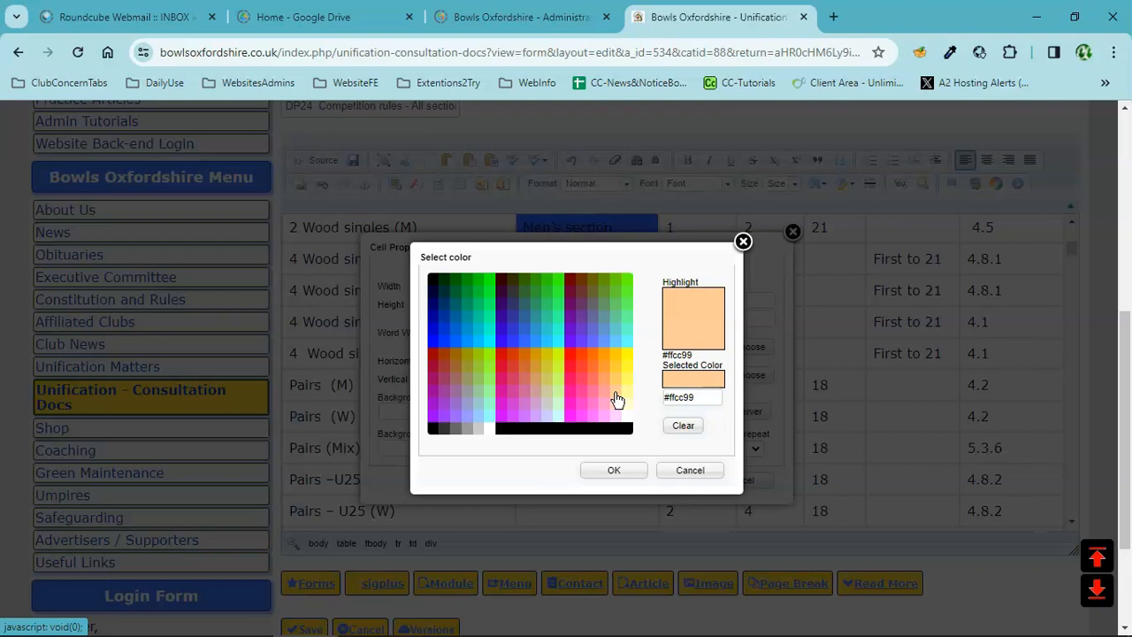
left_click(614, 392)
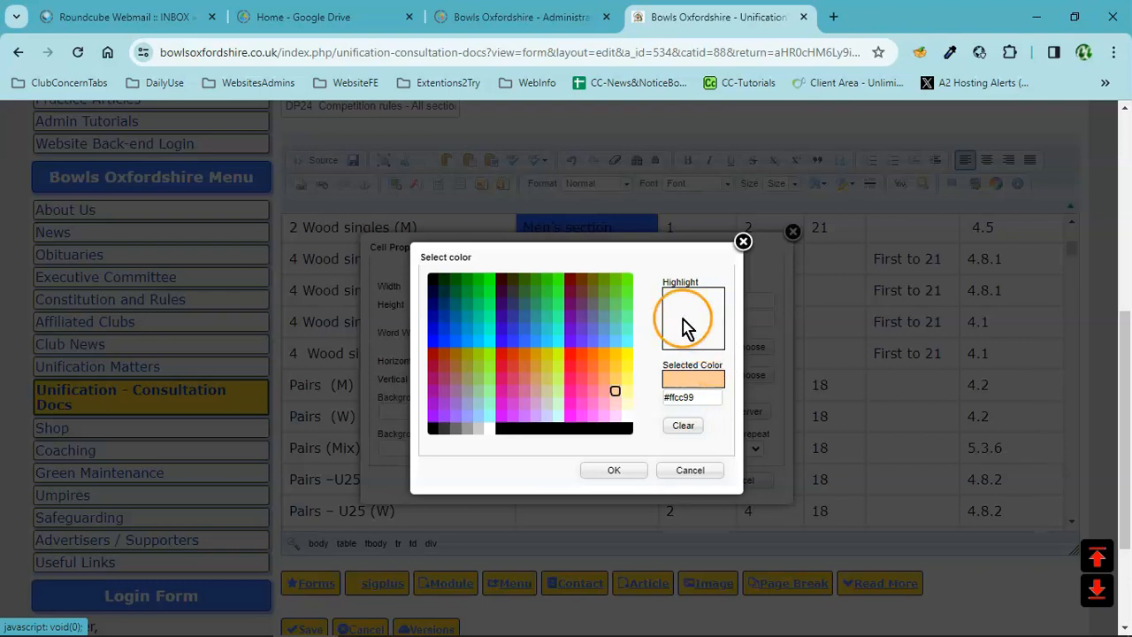
left_click(623, 470)
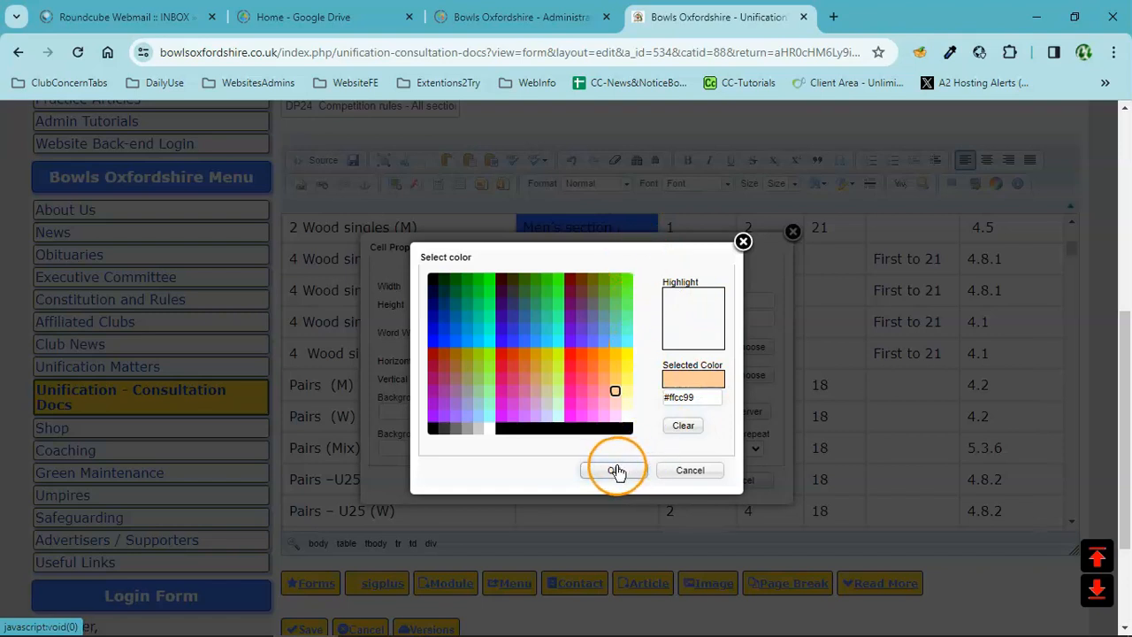
left_click(662, 480)
left_click(622, 320)
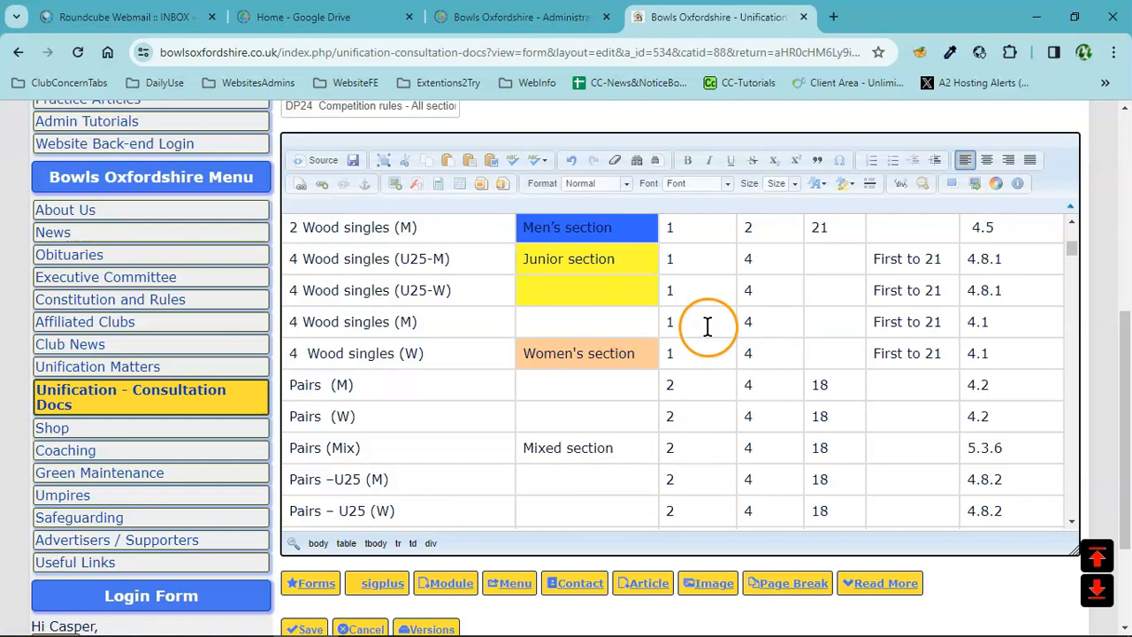
scroll(611, 313, "down", 1)
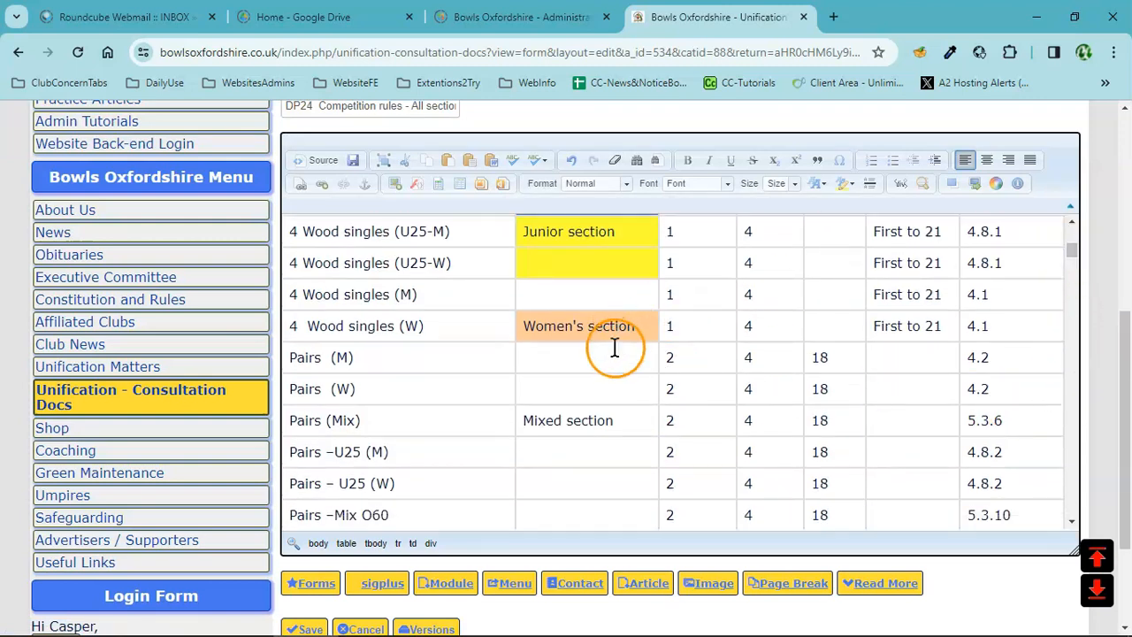
- Review the whole competition table in the article, checking which section responsible cells still lack a background colour
scroll(588, 381, "down", 4)
scroll(592, 378, "down", 15)
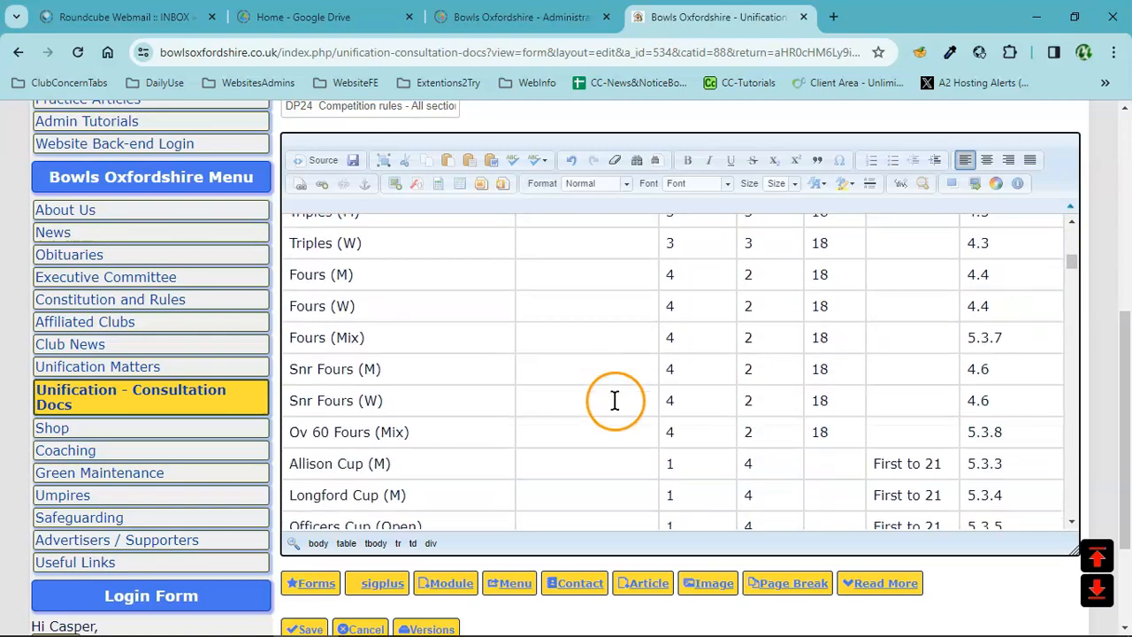
scroll(630, 413, "down", 5)
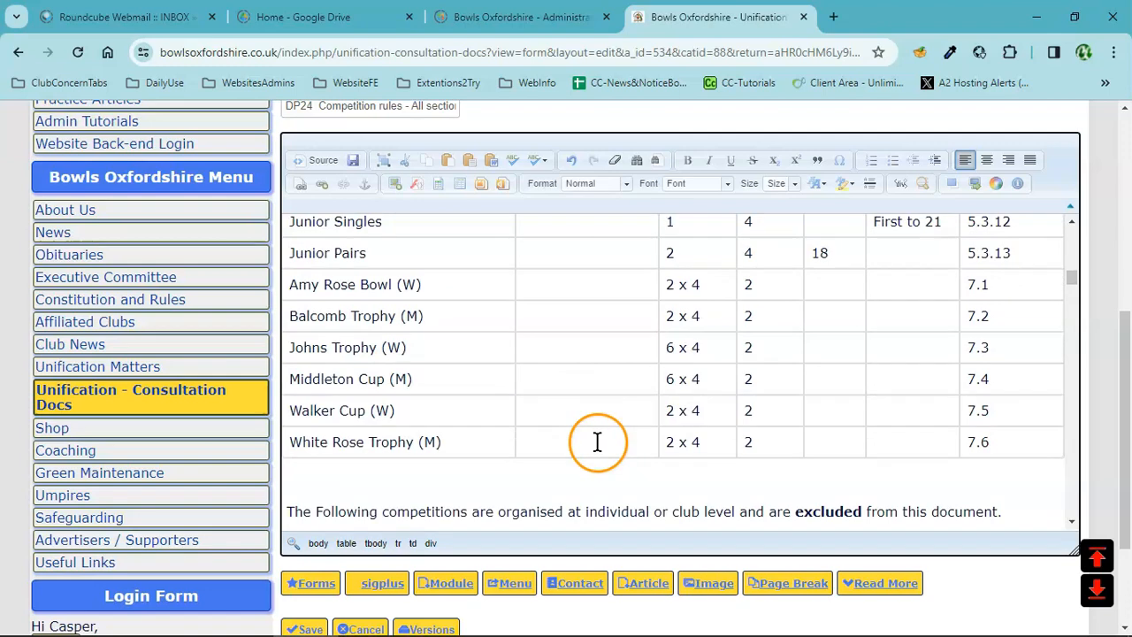
scroll(583, 437, "up", 8)
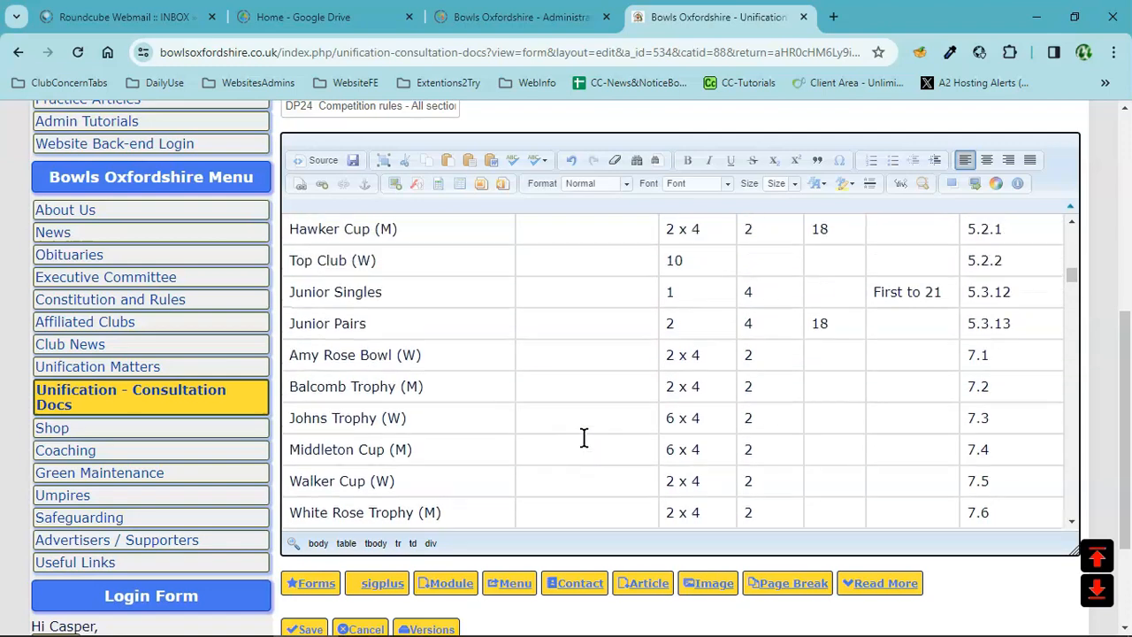
scroll(584, 437, "up", 6)
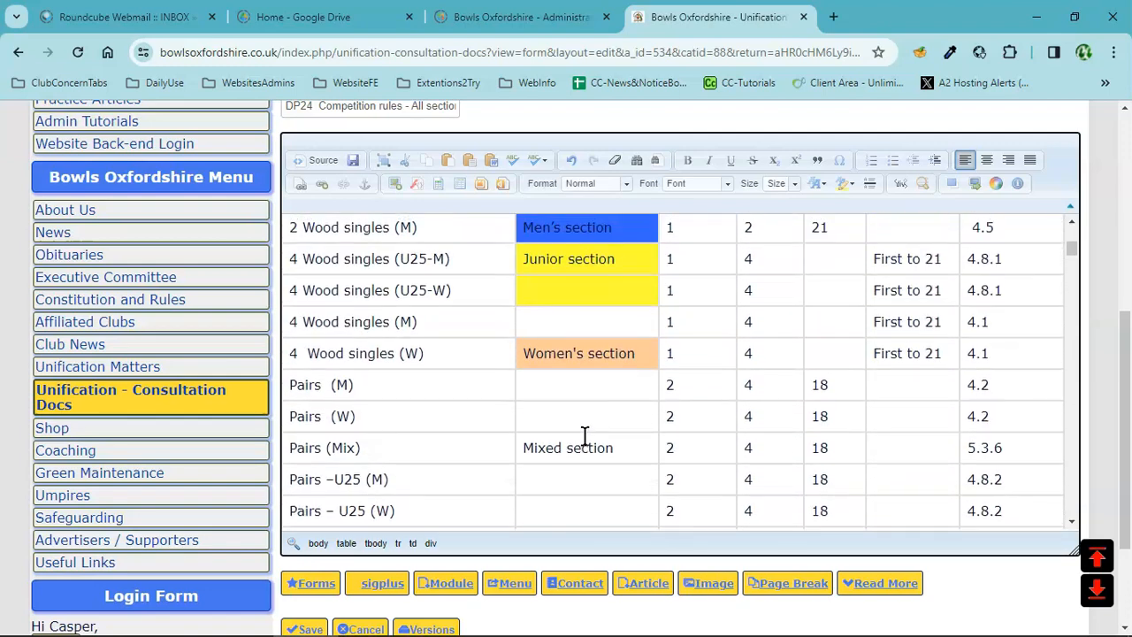
left_click(590, 380)
scroll(1074, 252, "up", 3)
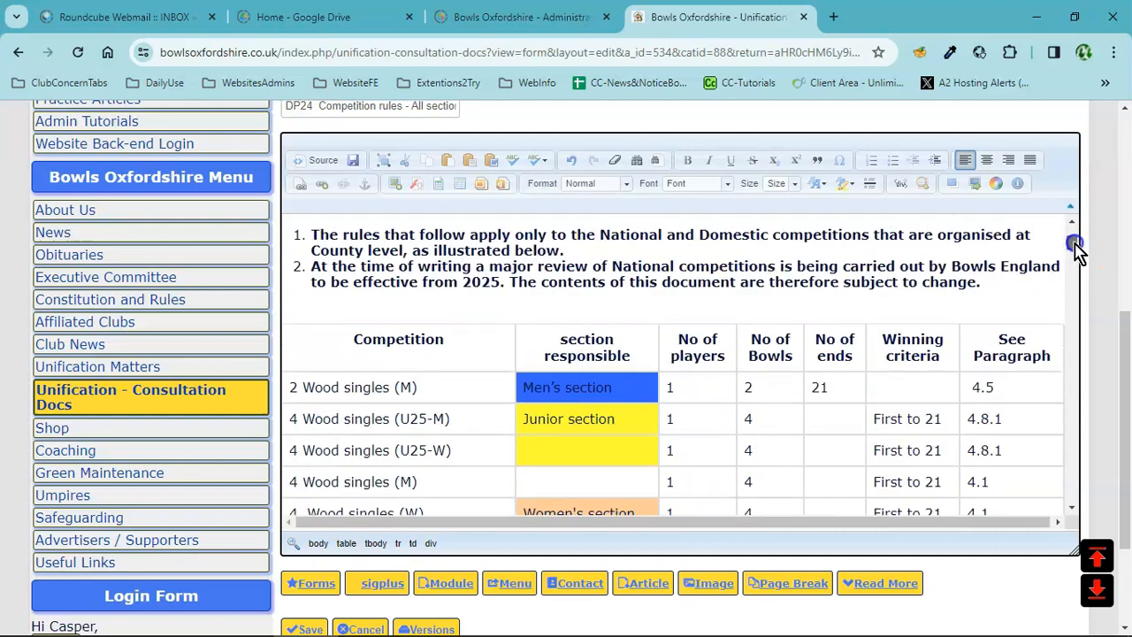
scroll(1076, 250, "up", 1)
scroll(1076, 248, "down", 5)
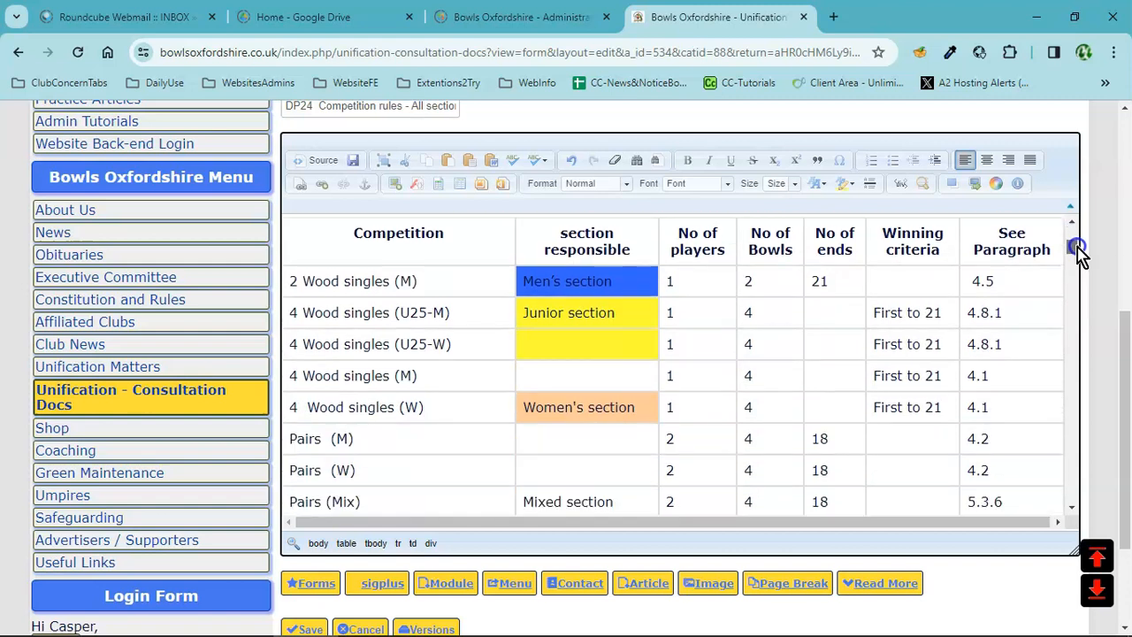